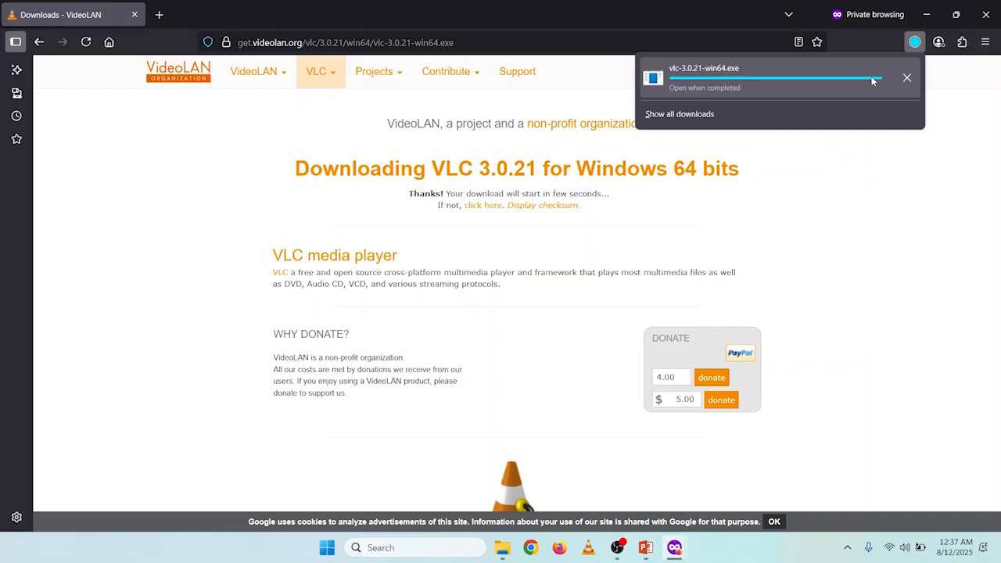
- Close the private browser window and open Microsoft Store from the list of all installed apps
left_click(985, 15)
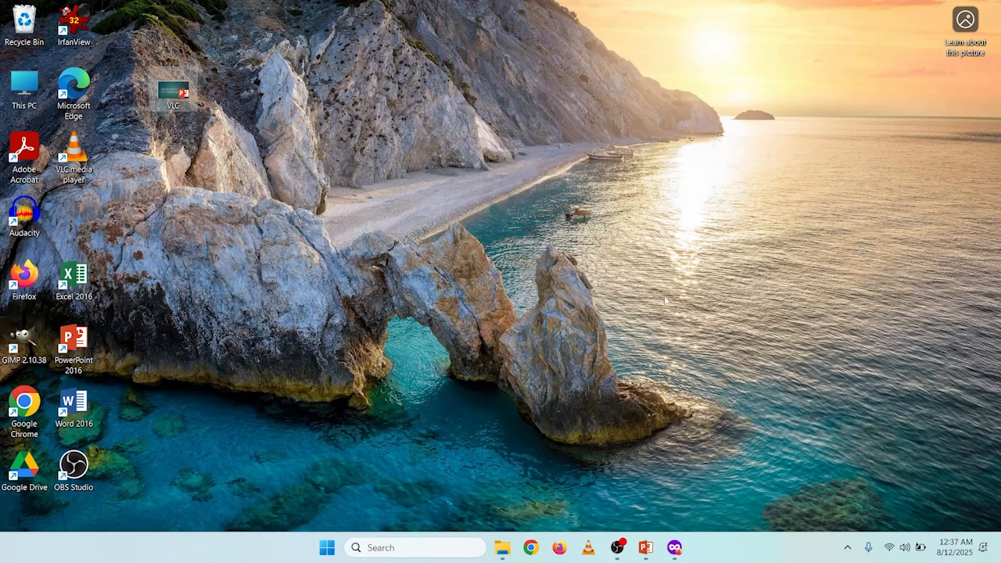
left_click(327, 553)
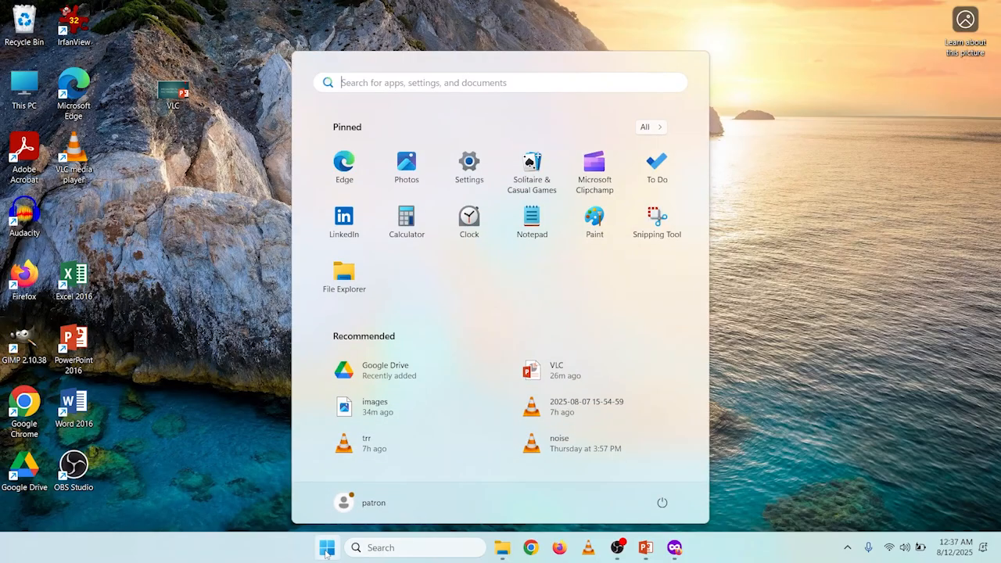
left_click(658, 127)
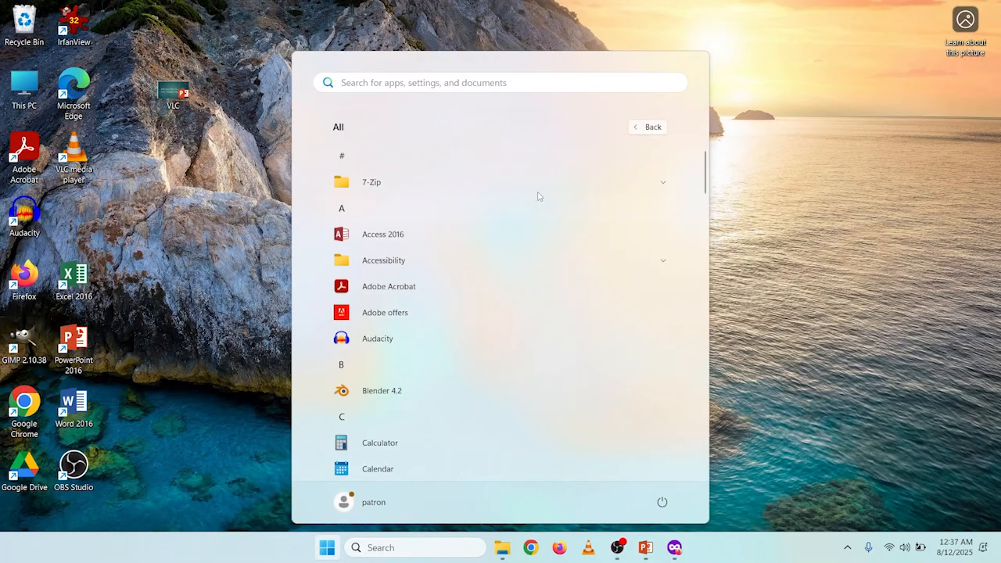
scroll(480, 247, "down", 10)
scroll(473, 266, "down", 5)
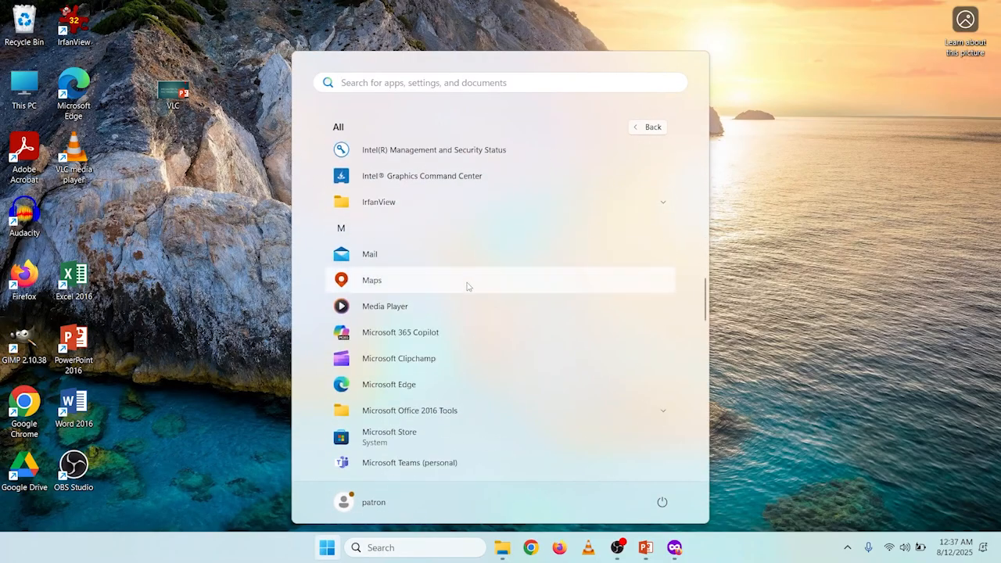
left_click(389, 288)
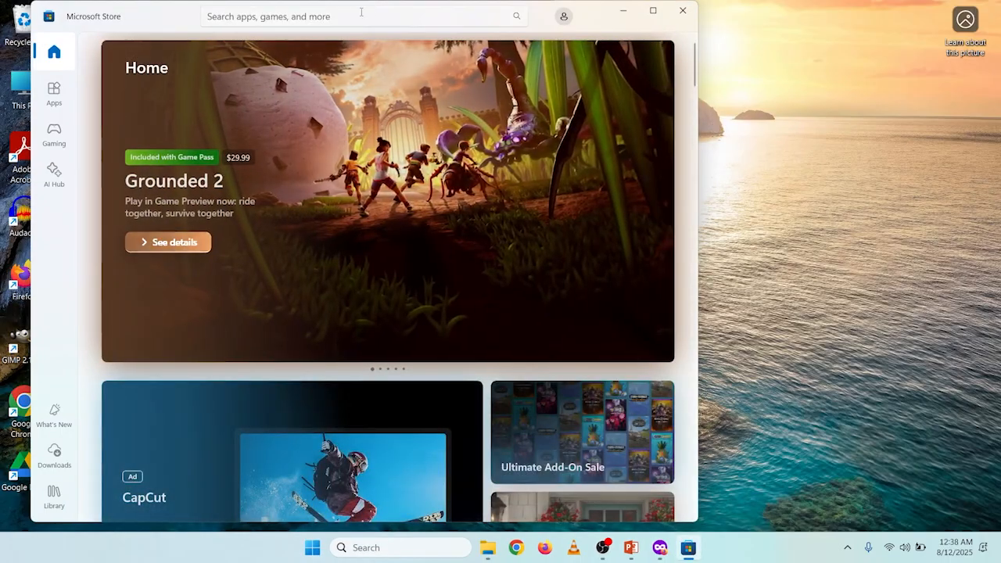
- Search Microsoft Store for "vlc"
left_click(363, 13)
type("vl")
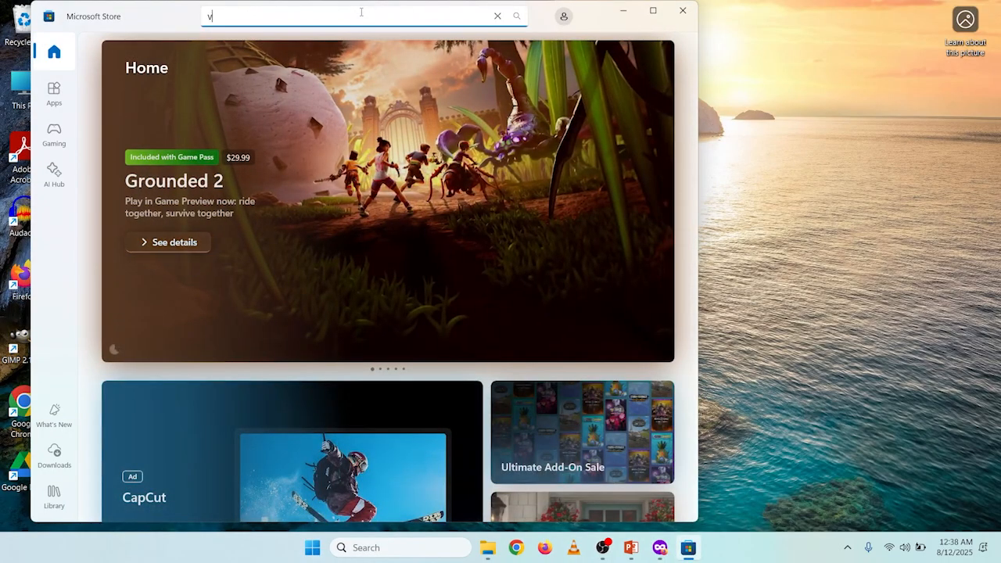
type("c")
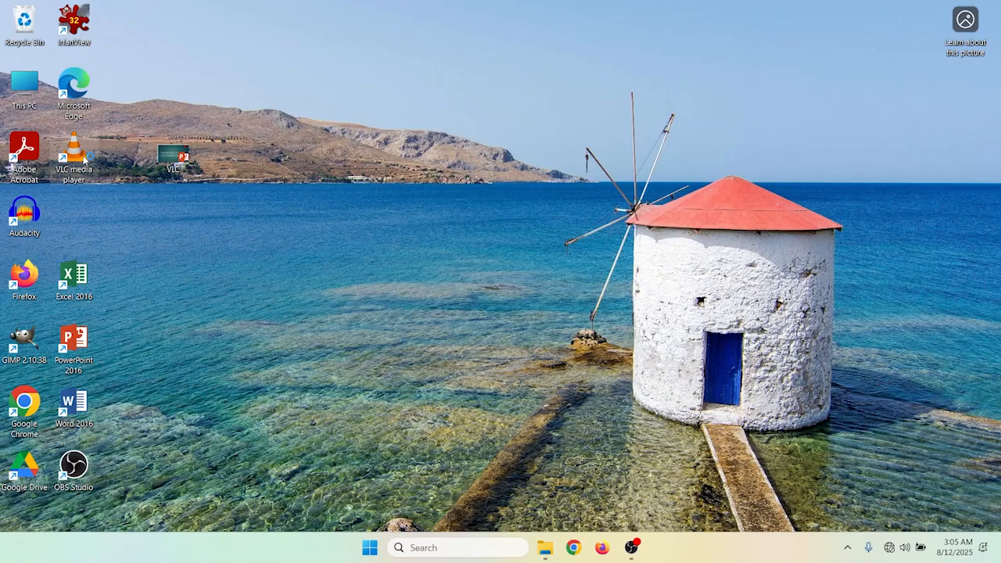
- Launch VLC media player from the desktop, shrink its window and move it so the playback controls are in view
double_click(84, 159)
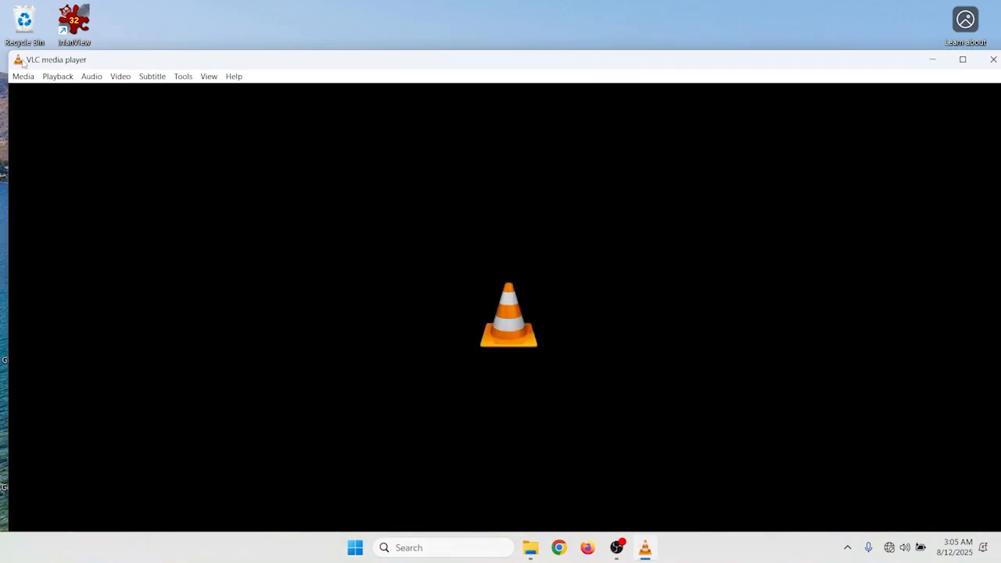
left_click_drag(11, 52, 372, 249)
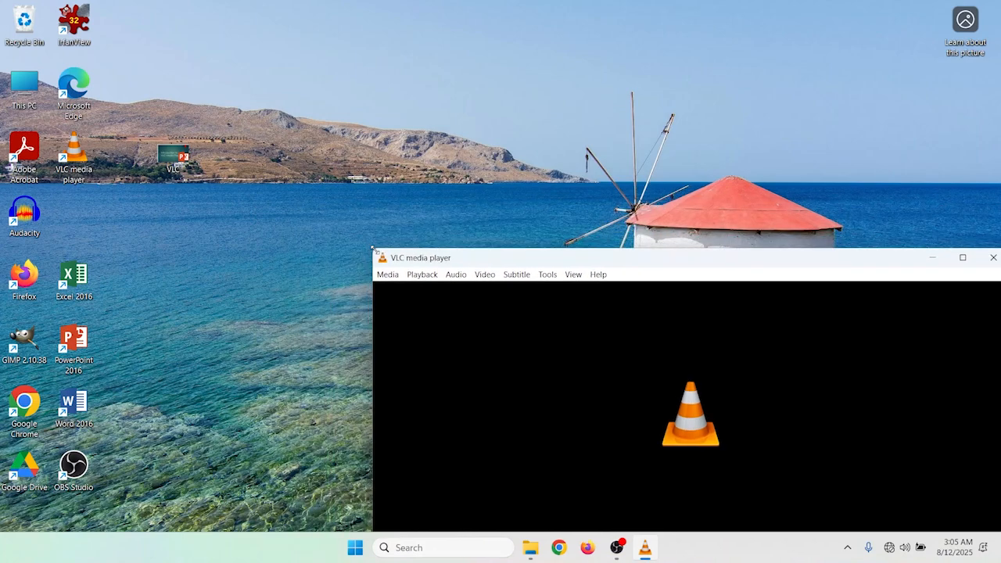
left_click_drag(687, 263, 467, 100)
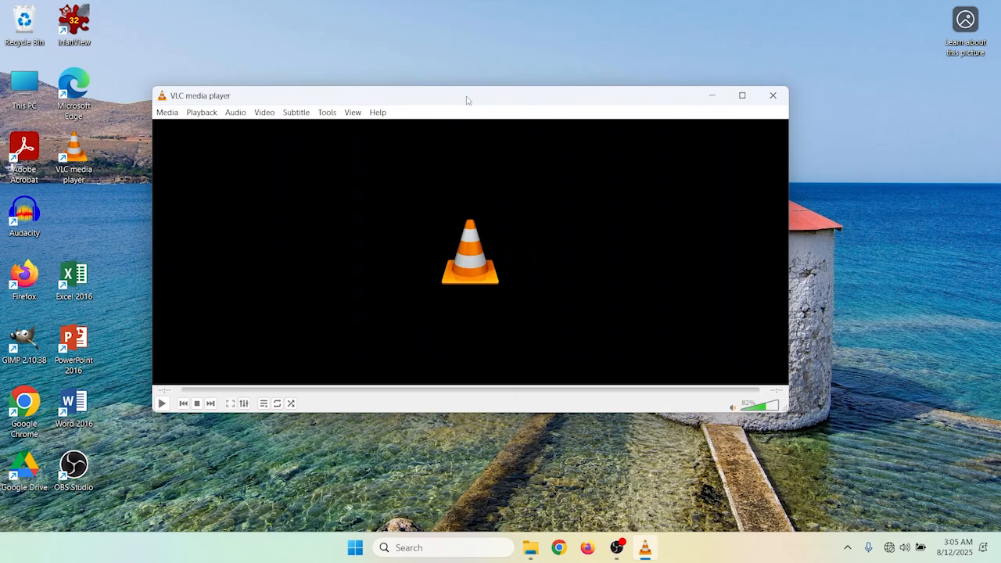
- Open a disc as the media source and browse to the DVD RW Drive (D:) KIRK AND SPOCK as the disc device
left_click(169, 113)
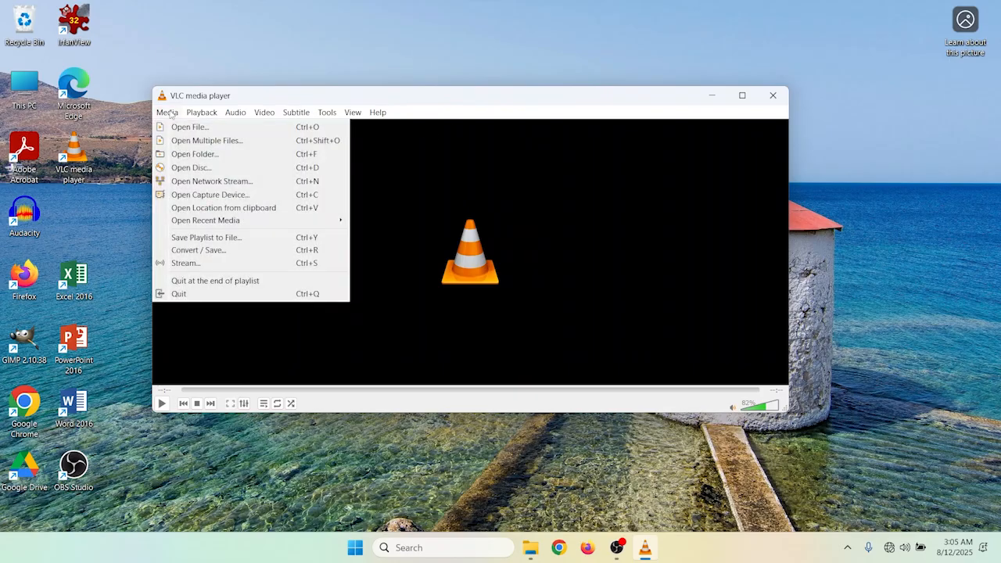
left_click(192, 169)
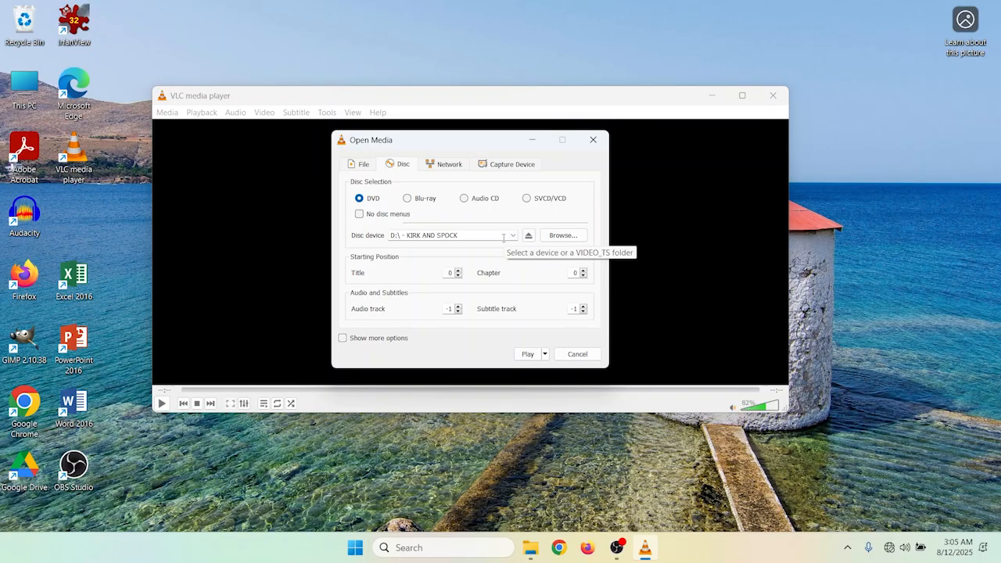
left_click(566, 235)
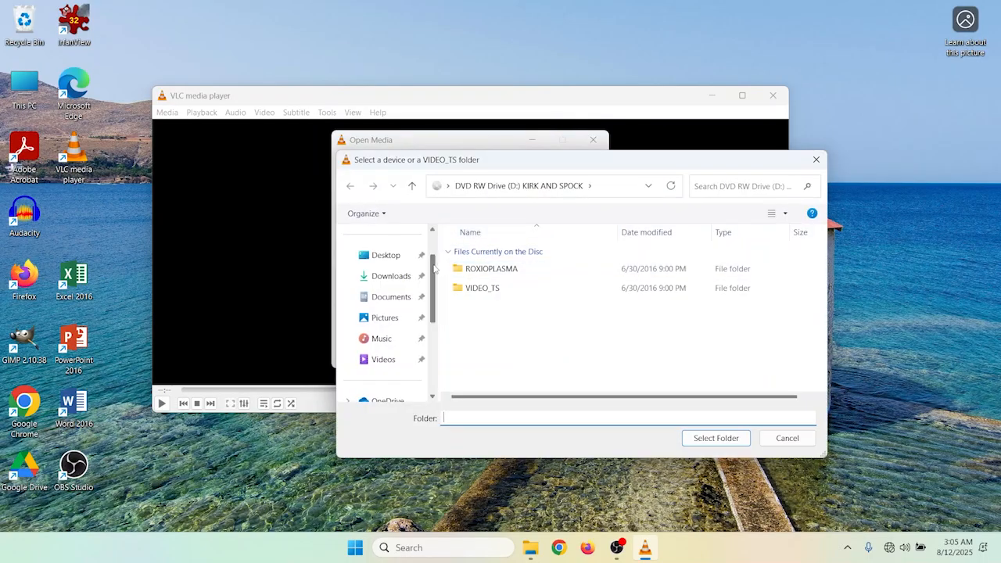
left_click_drag(435, 269, 435, 341)
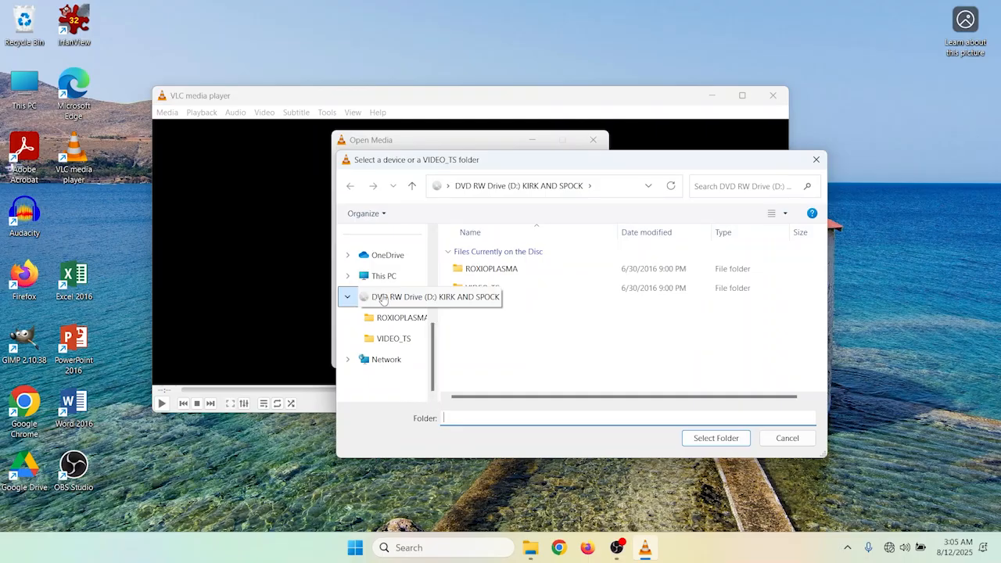
left_click(383, 300)
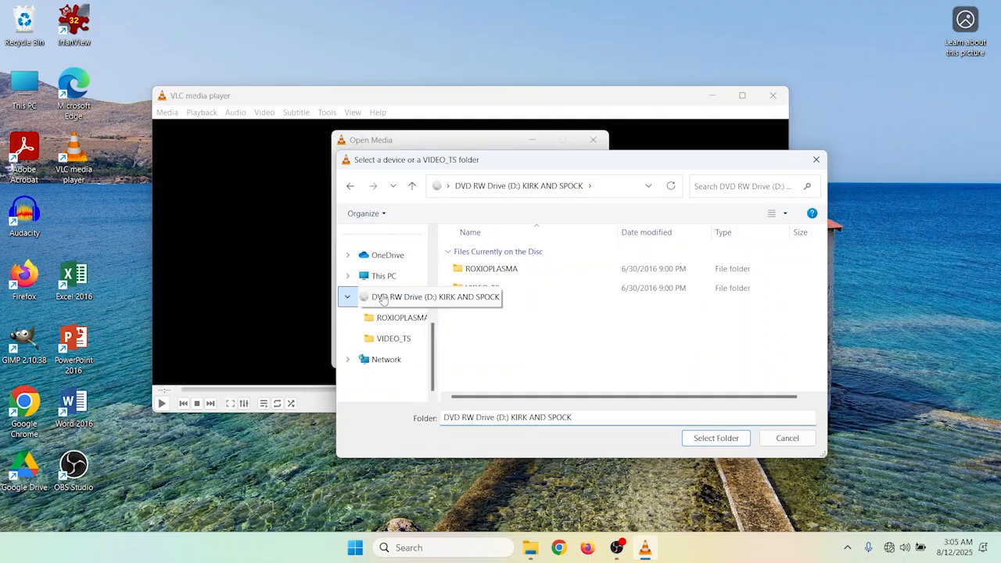
left_click(713, 439)
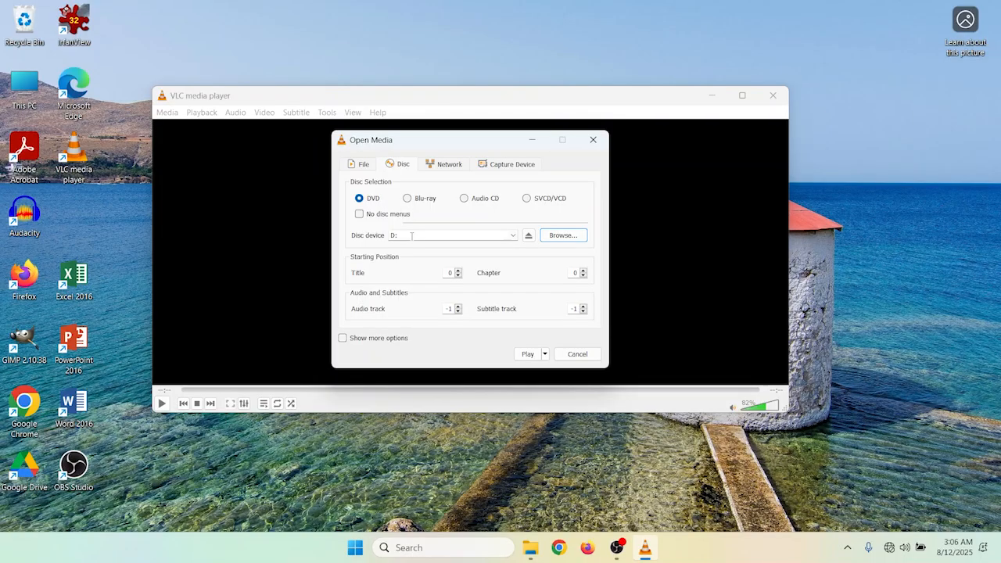
- Examine the file, network and capture device source options for opening media
left_click(359, 166)
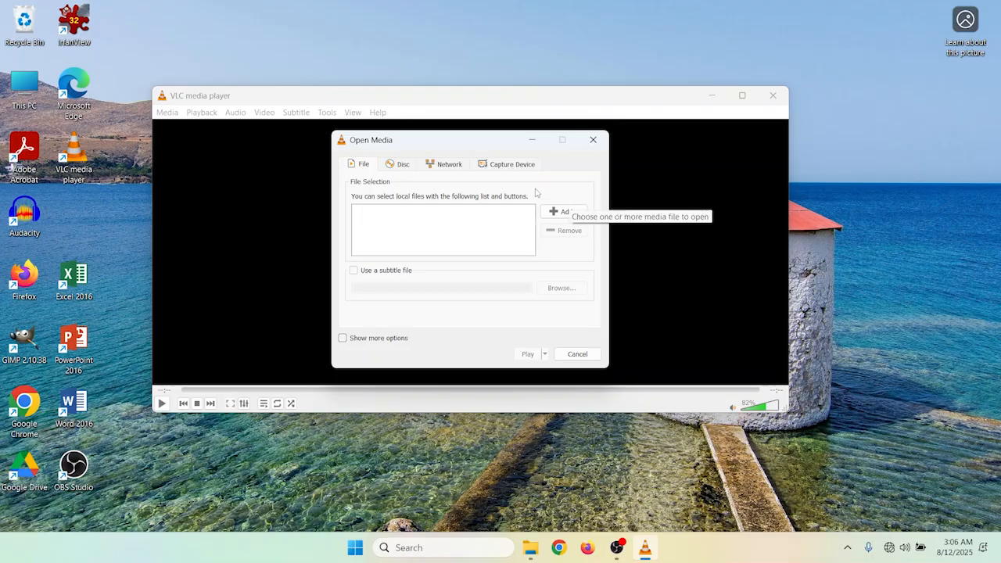
left_click(444, 166)
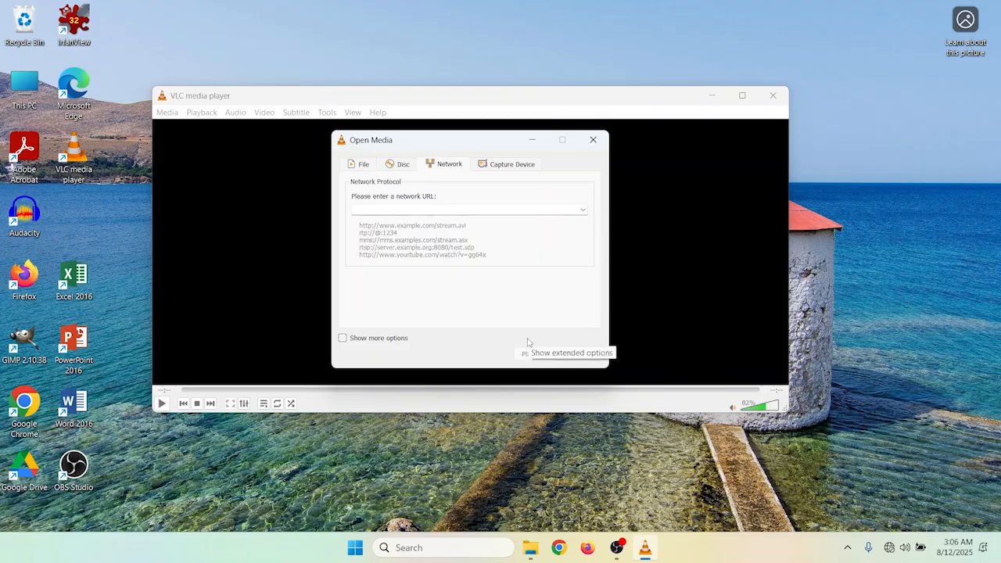
left_click(499, 168)
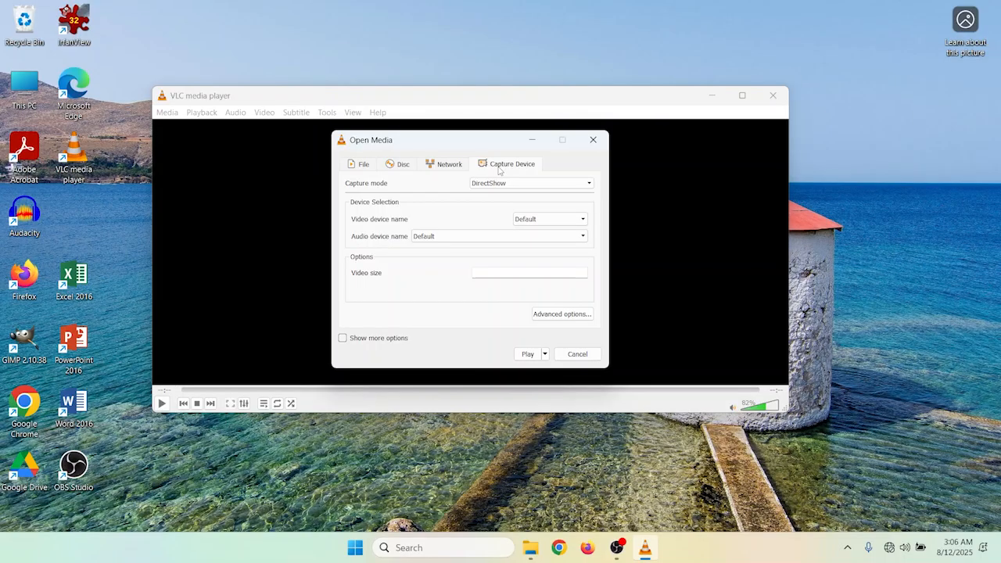
- Return to the disc source settings and play the KIRK AND SPOCK DVD
left_click(399, 166)
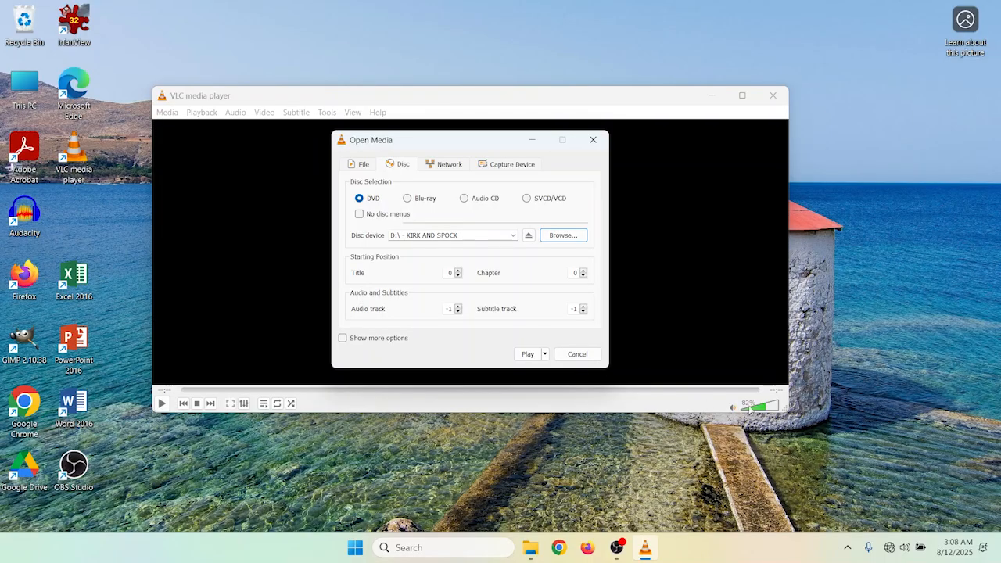
left_click(528, 354)
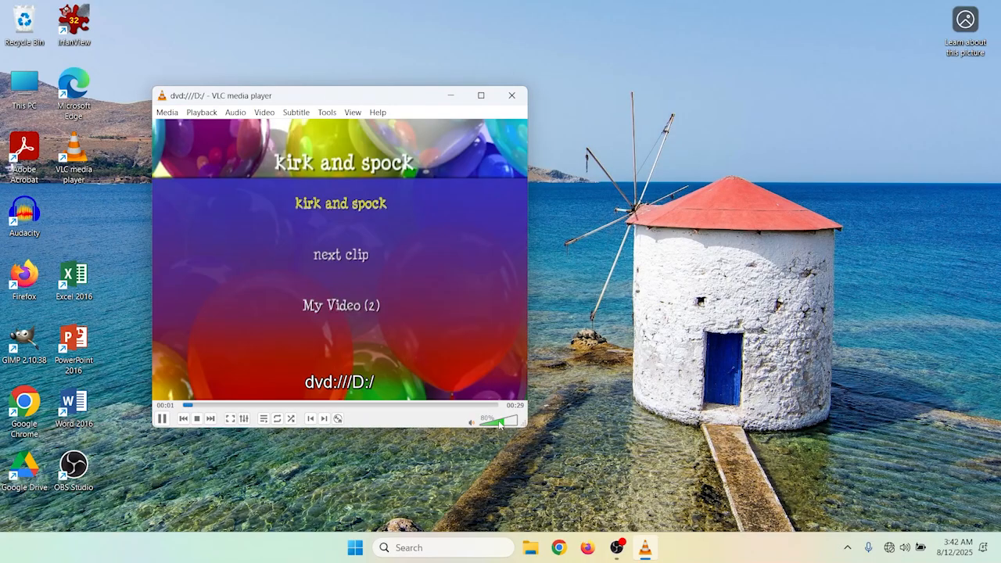
- Lower the playback volume to 10% and mute the audio
left_click(499, 425)
left_click(495, 423)
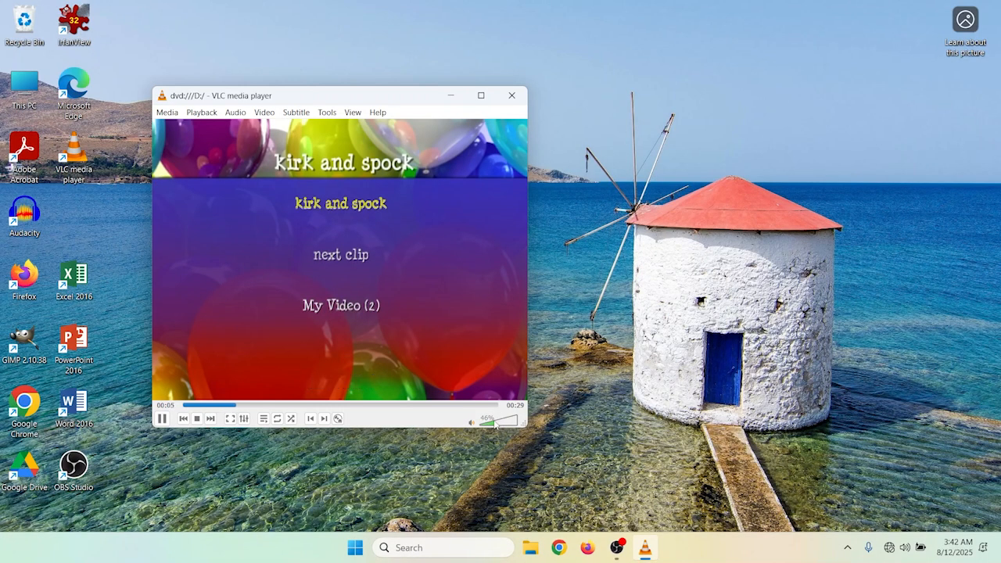
left_click(493, 424)
left_click(490, 424)
left_click(489, 424)
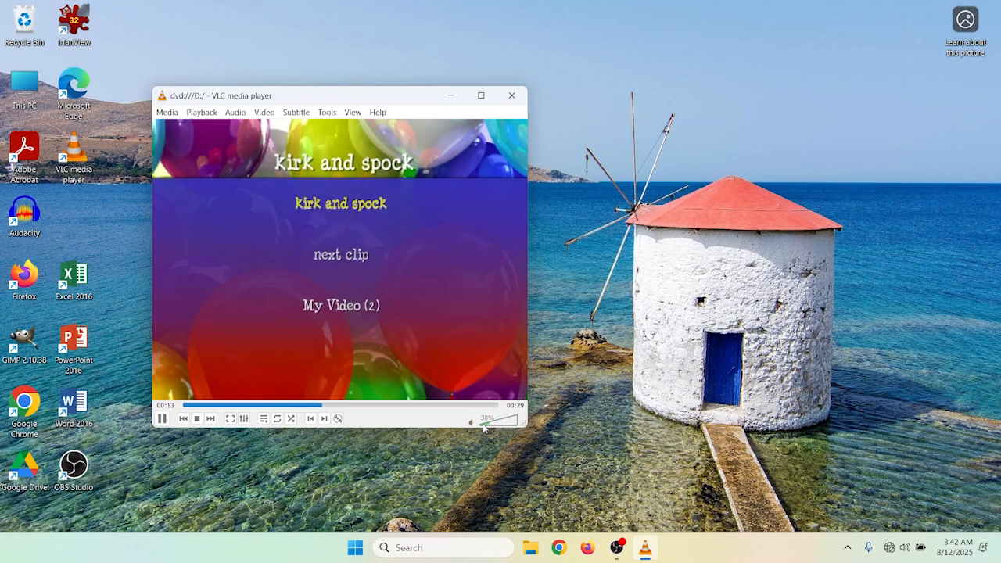
left_click(471, 424)
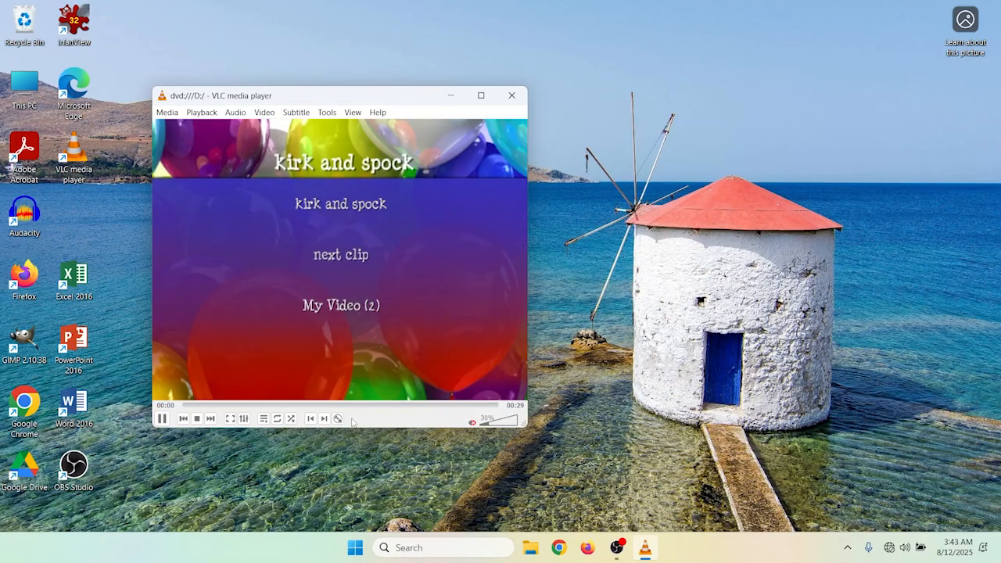
scroll(310, 376, "down", 4)
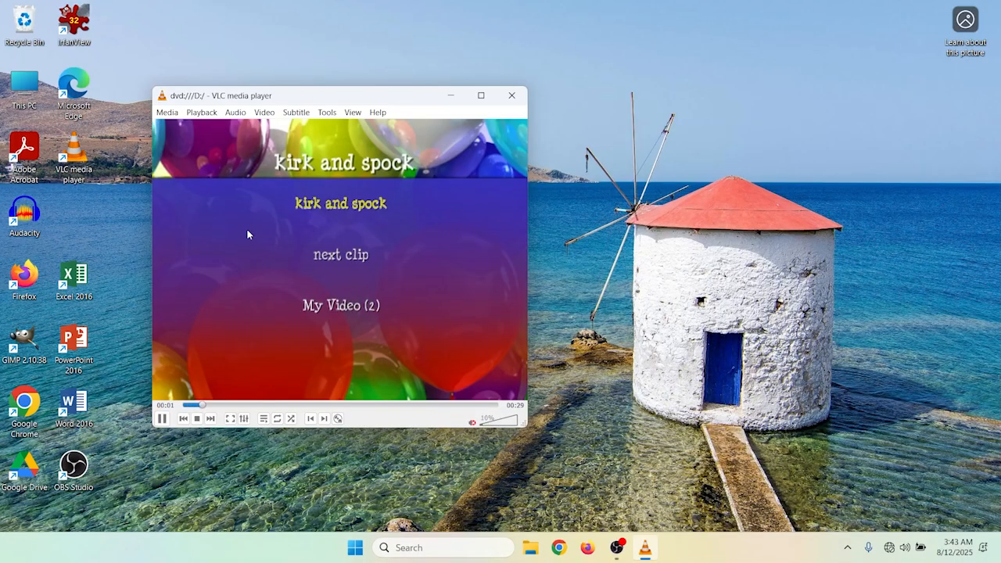
left_click(204, 114)
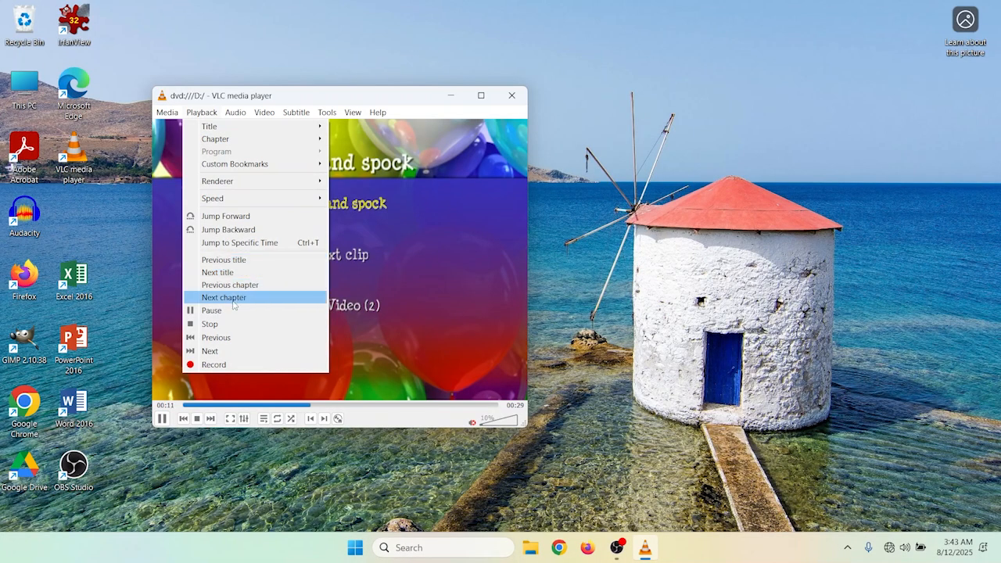
left_click(375, 427)
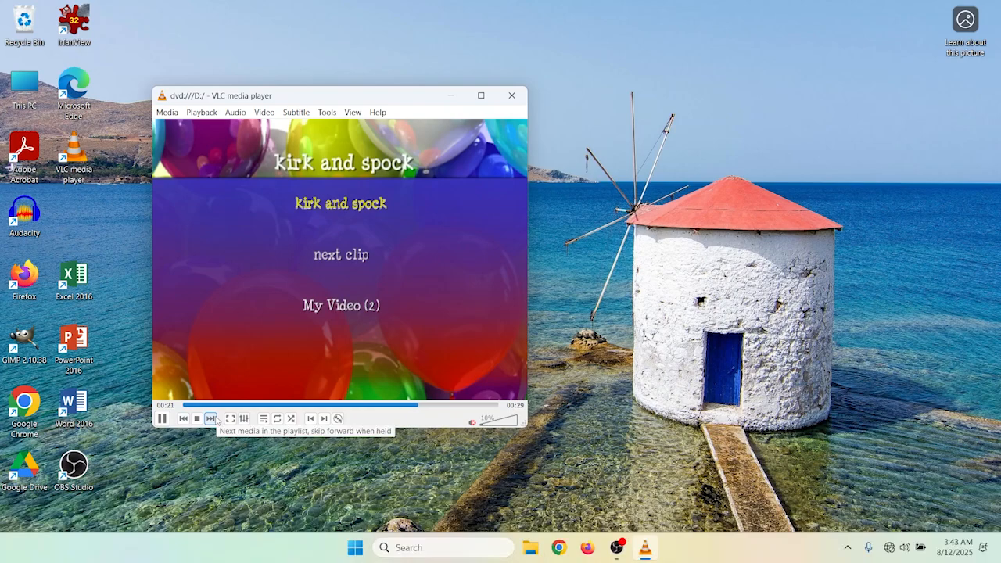
- Play the "kirk and spock" clip from the DVD's on-screen menu and skip forward to the next clip
left_click(328, 204)
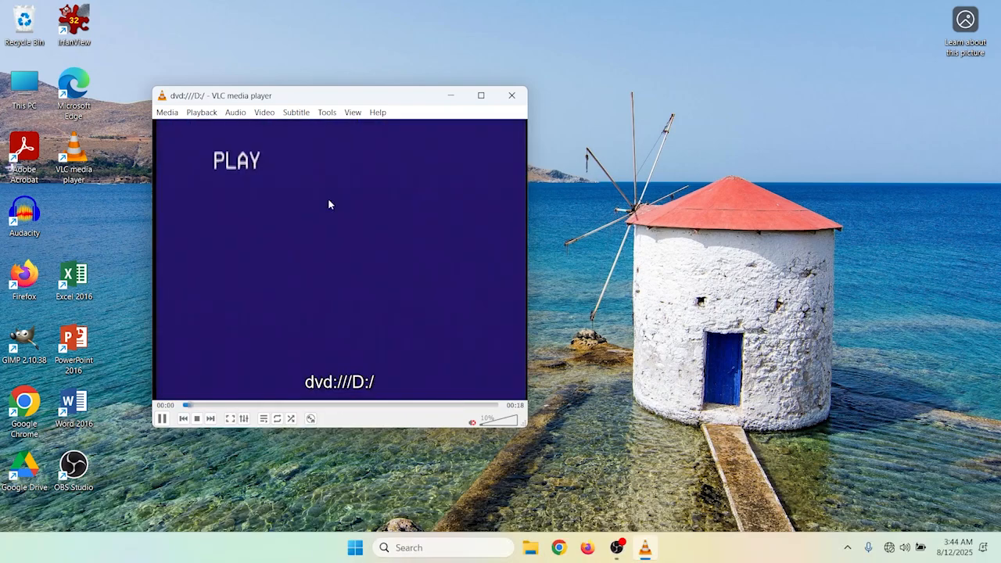
left_click(210, 419)
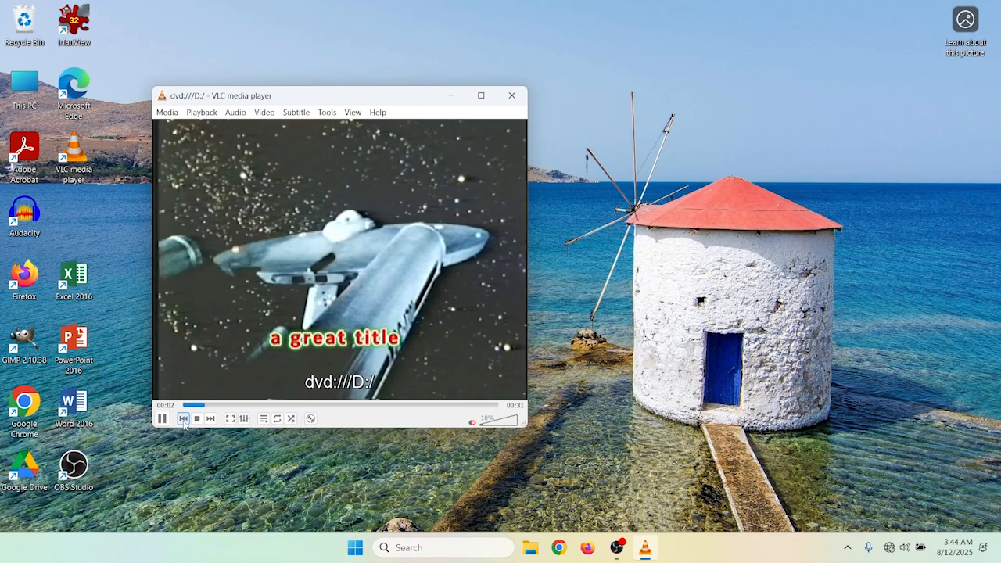
- View the playing clip in full screen and return to the windowed view
left_click(230, 419)
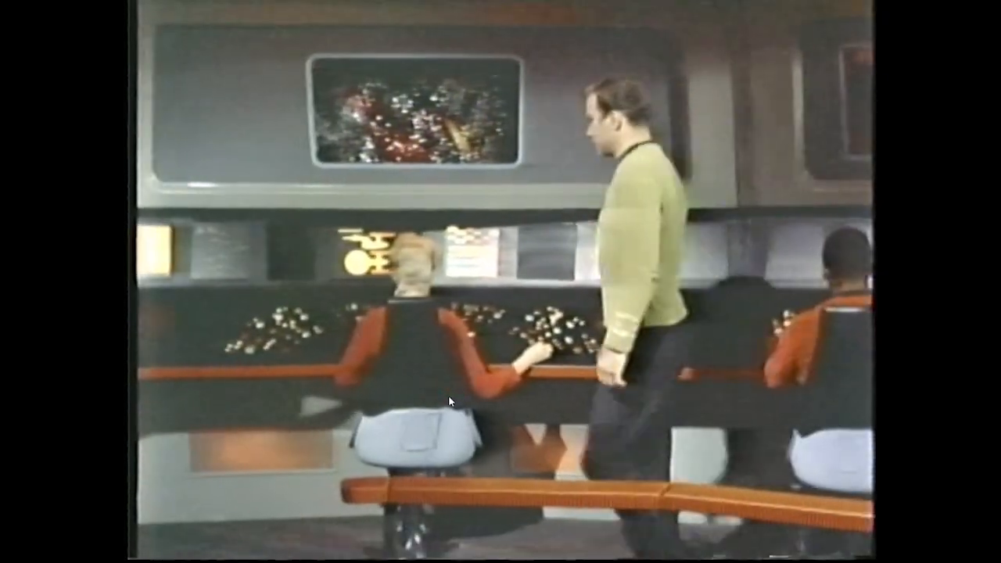
key("Escape")
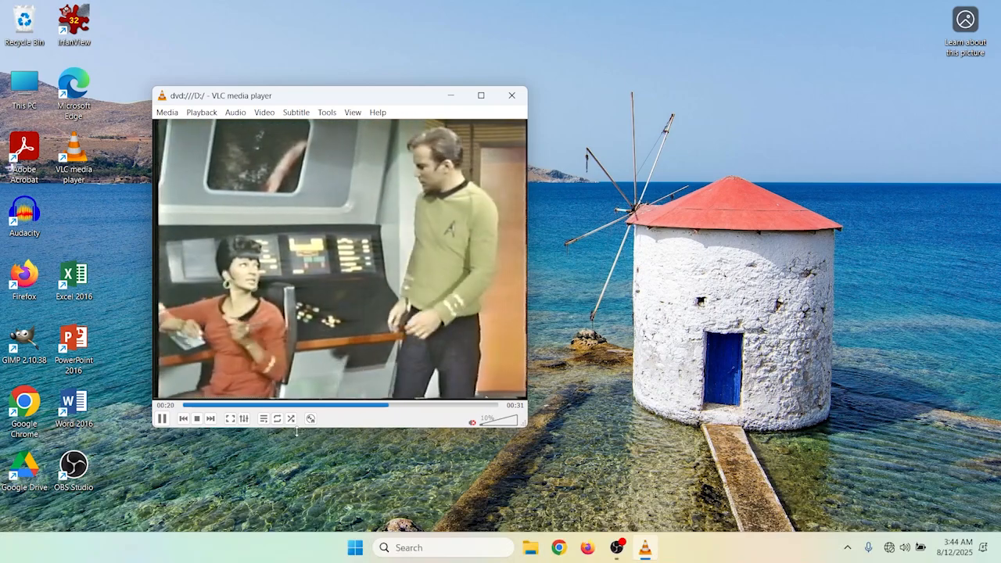
- Enable the audio equalizer in the adjustments and effects, and look through its list of presets
left_click(246, 423)
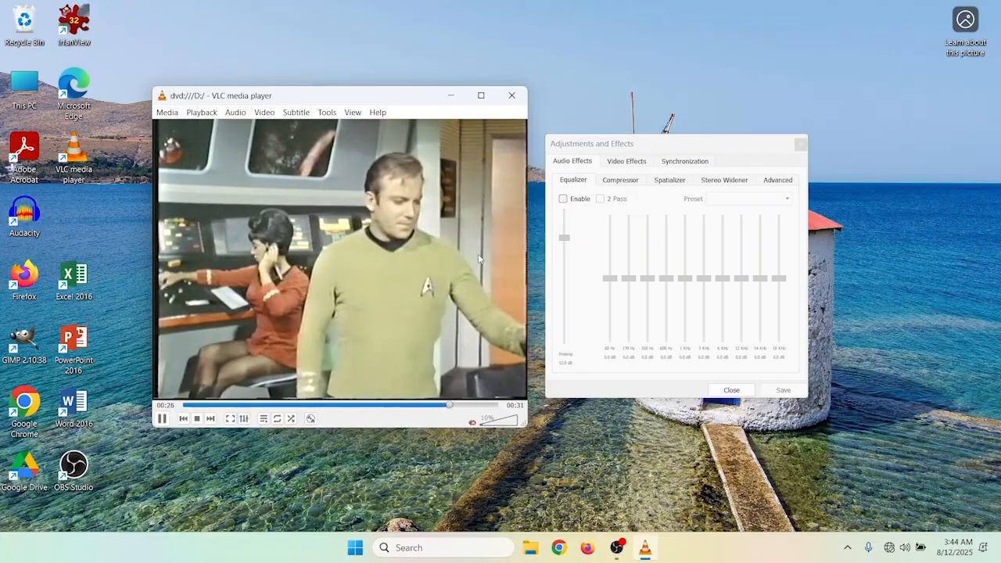
left_click(562, 199)
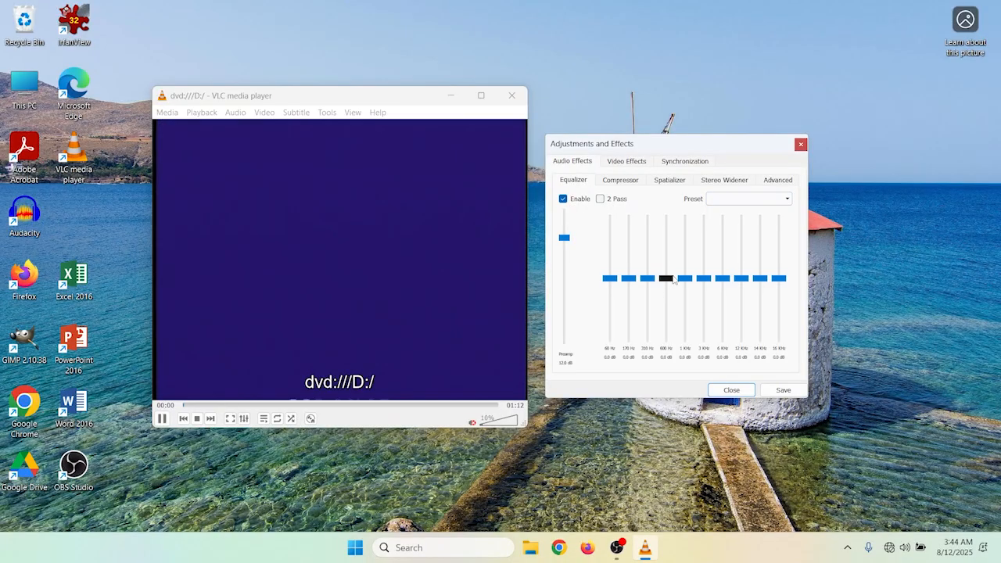
left_click(745, 200)
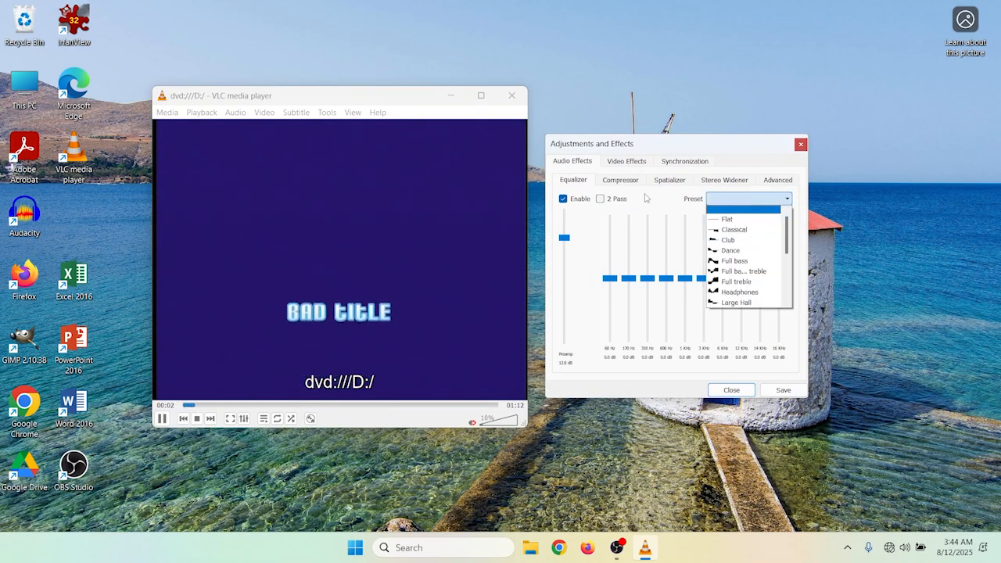
left_click(563, 199)
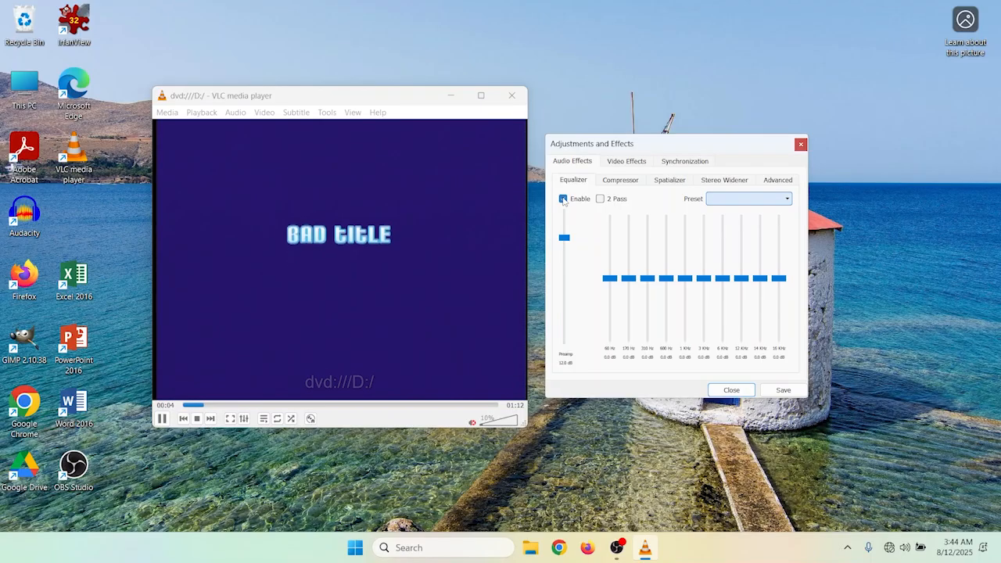
- Turn off the audio equalizer and slightly adjust the image brightness and contrast in the video effects
left_click(563, 199)
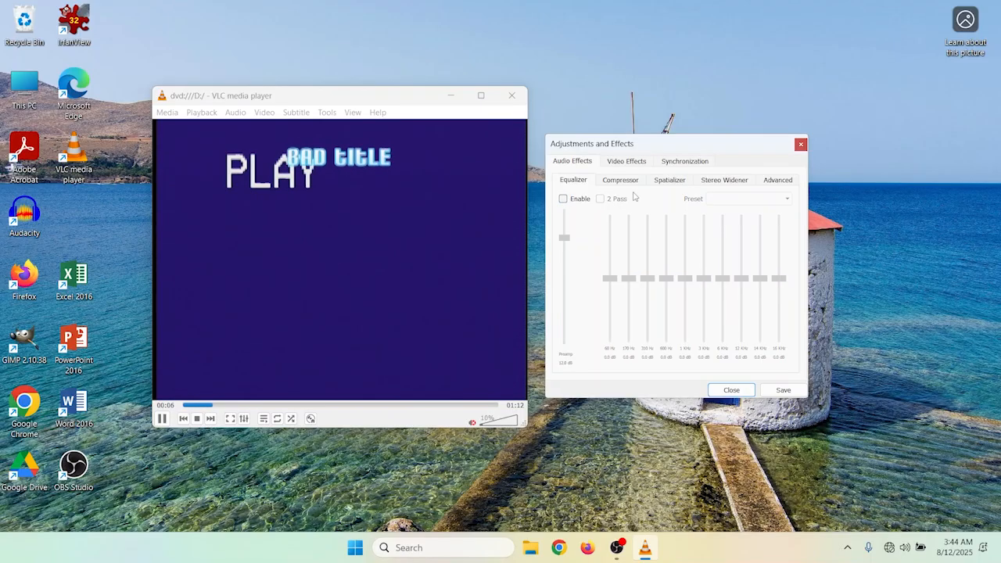
left_click(626, 161)
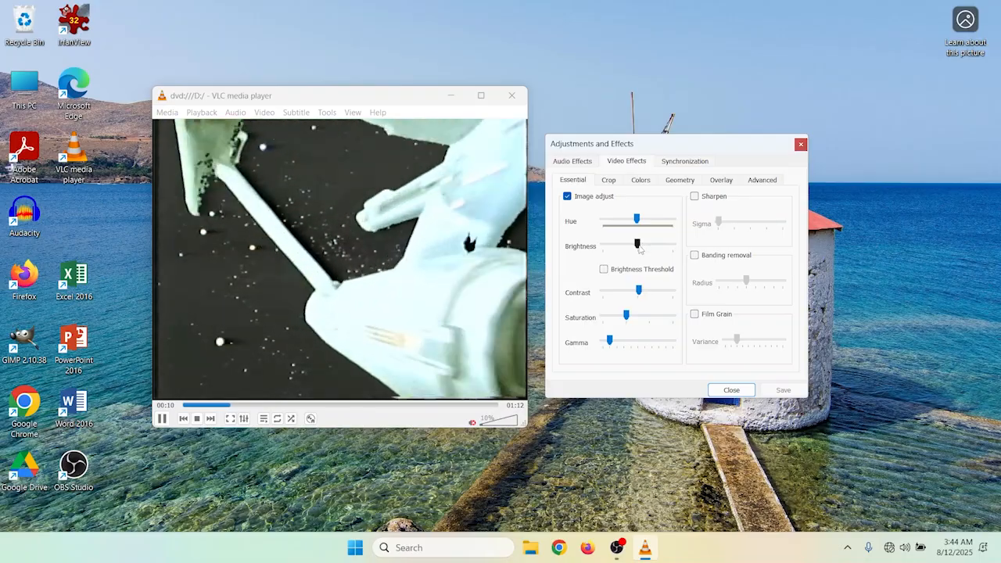
mouse_move(637, 244)
left_mouse_down()
mouse_move(673, 249)
mouse_move(639, 247)
left_mouse_up()
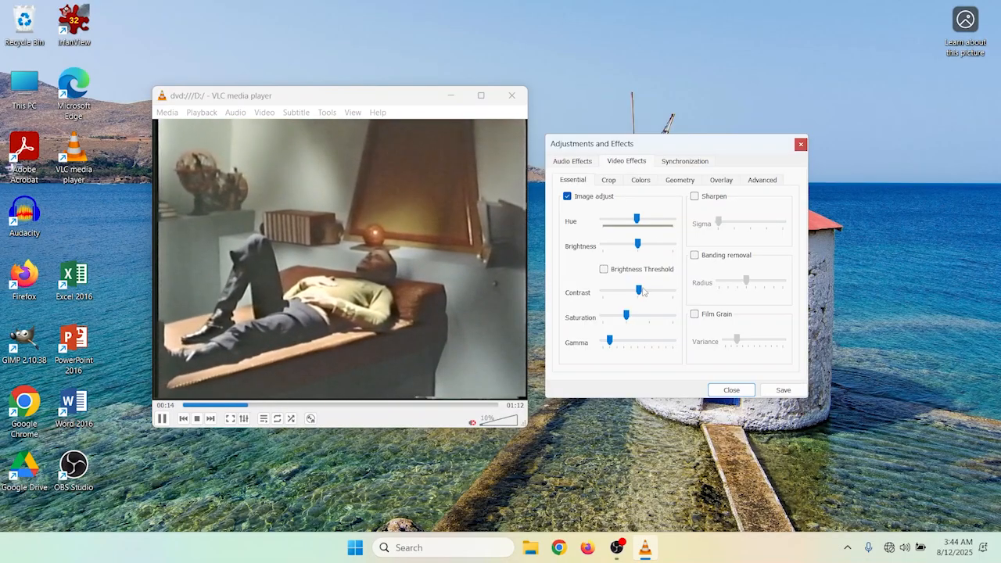
mouse_move(638, 290)
left_mouse_down()
mouse_move(677, 292)
mouse_move(640, 291)
left_mouse_up()
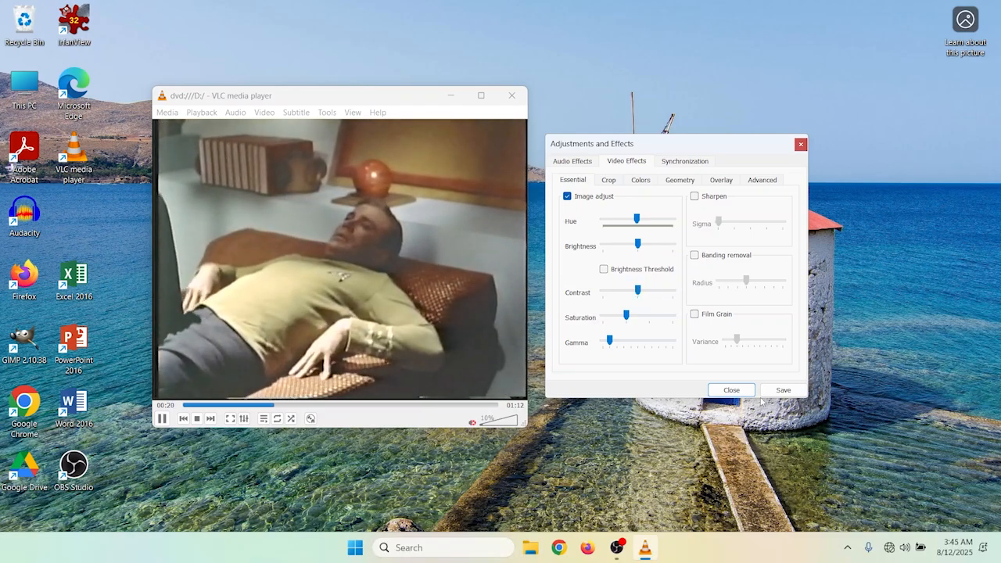
left_click(731, 389)
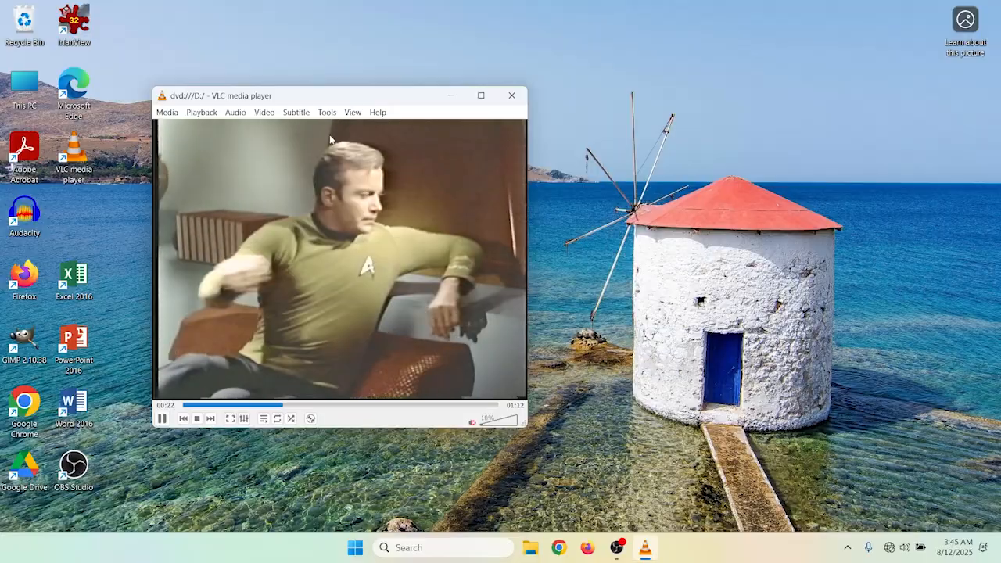
- Review the hardware-accelerated decoding choices in the input and codecs preferences, keep Disable selected, and leave without saving
left_click(321, 113)
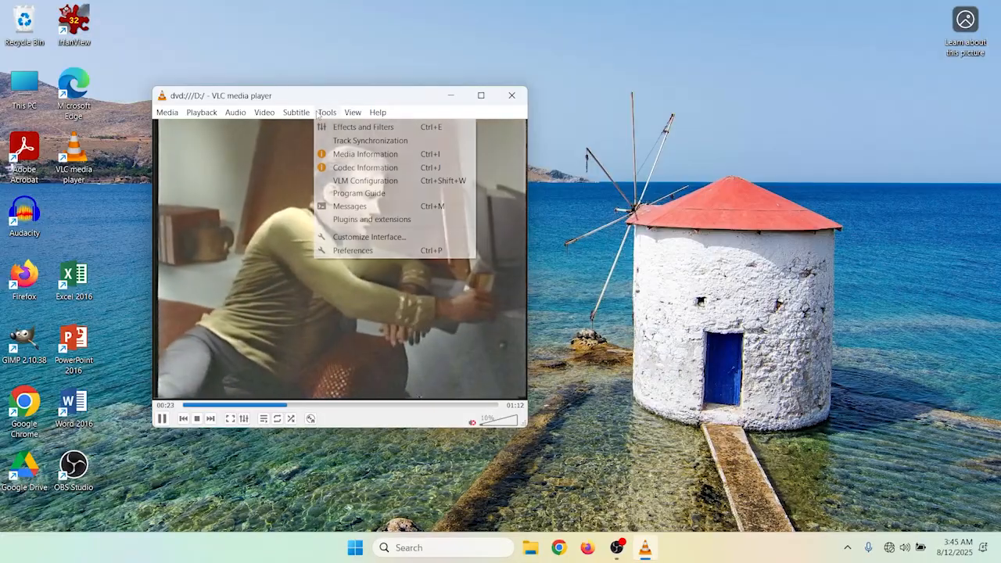
left_click(374, 251)
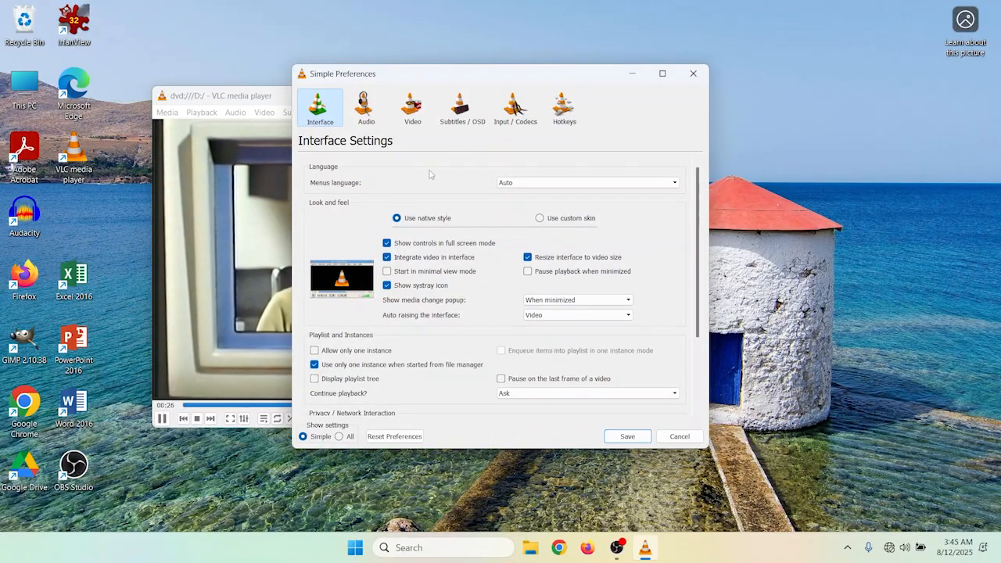
left_click(514, 109)
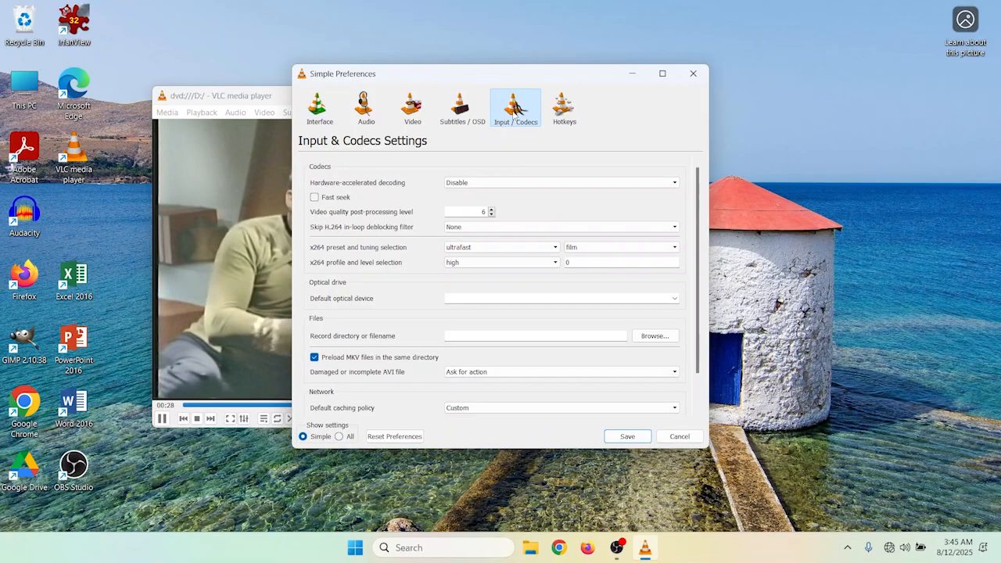
left_click(476, 183)
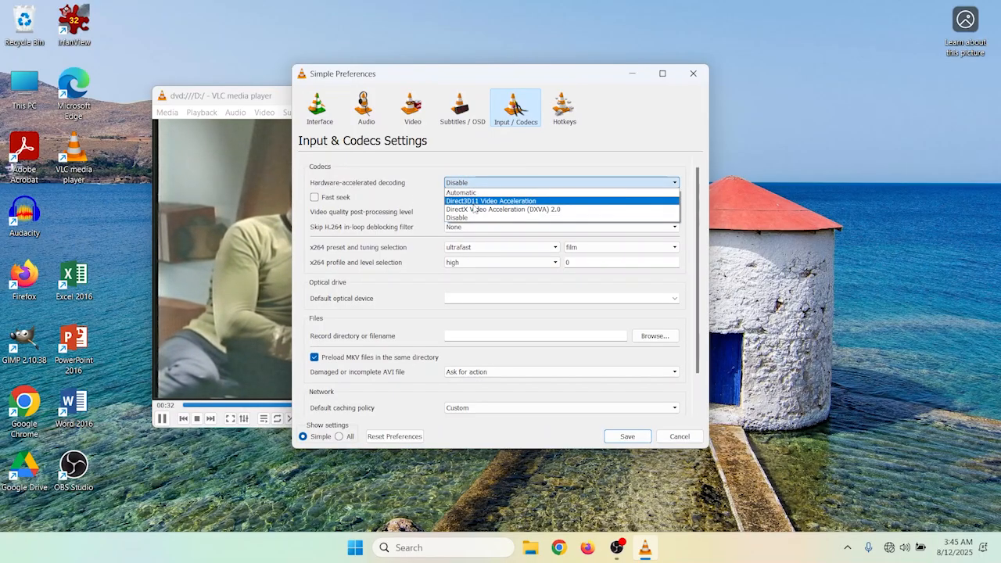
left_click(471, 218)
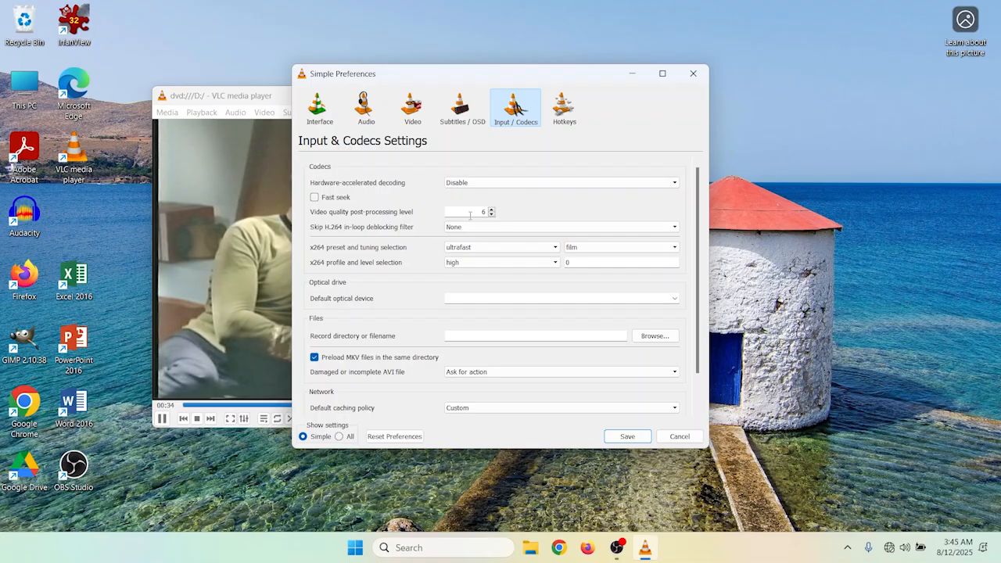
left_click(679, 436)
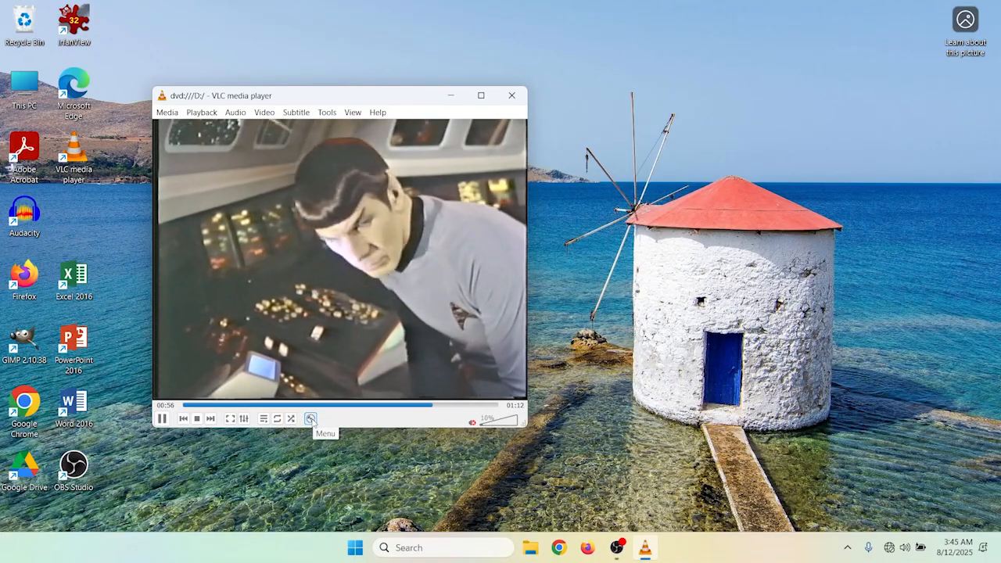
- Return to the DVD's on-screen menu and look through the available playback commands
left_click(310, 419)
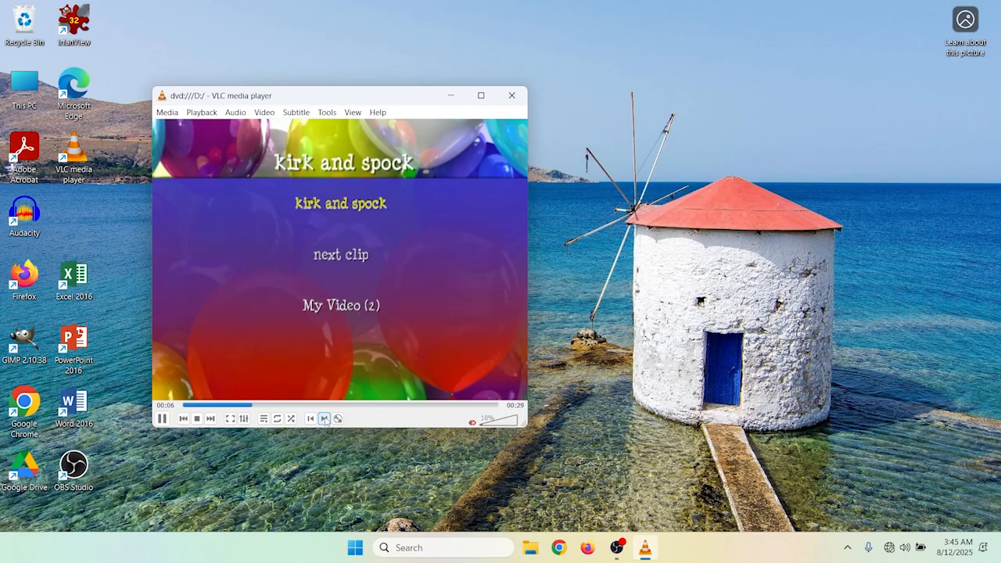
left_click(201, 113)
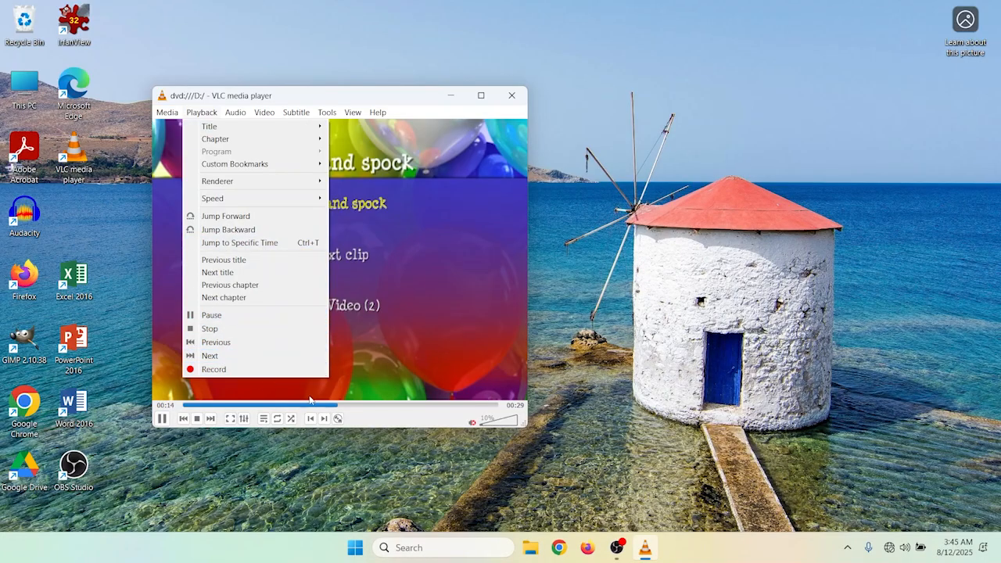
left_click(378, 426)
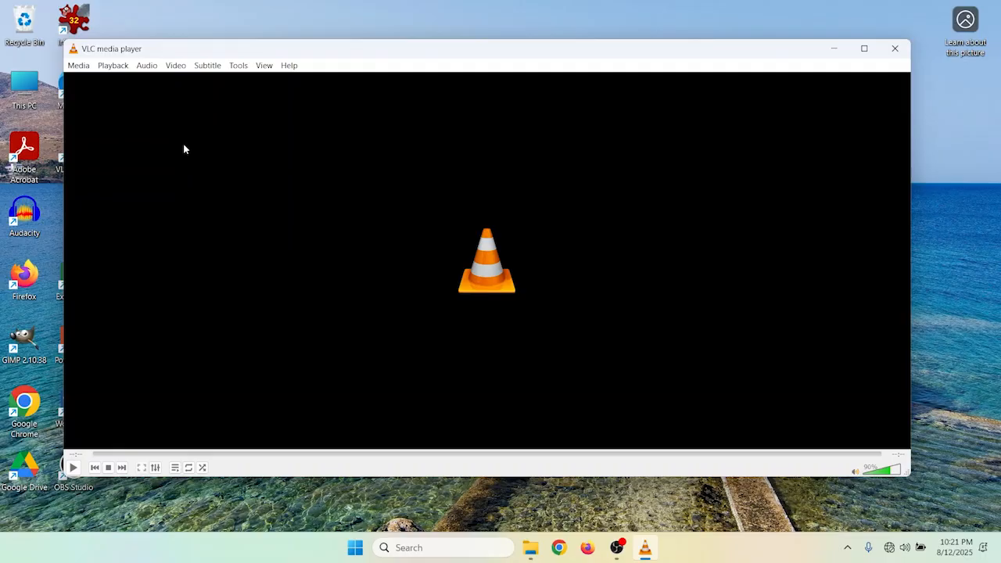
- Set up a capture device source in Desktop capture mode with a frame rate of 21.00 f/s
left_click(79, 65)
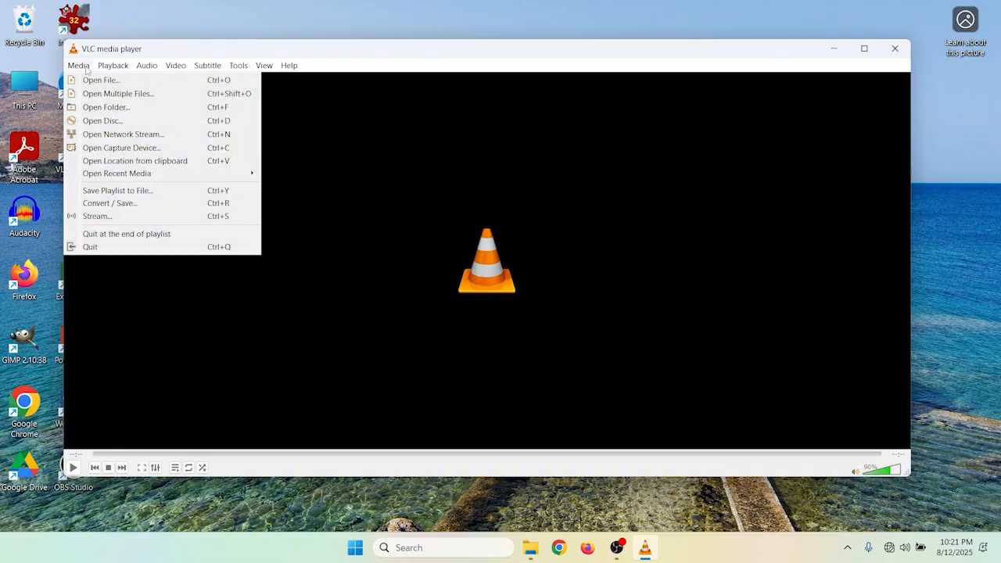
left_click(123, 156)
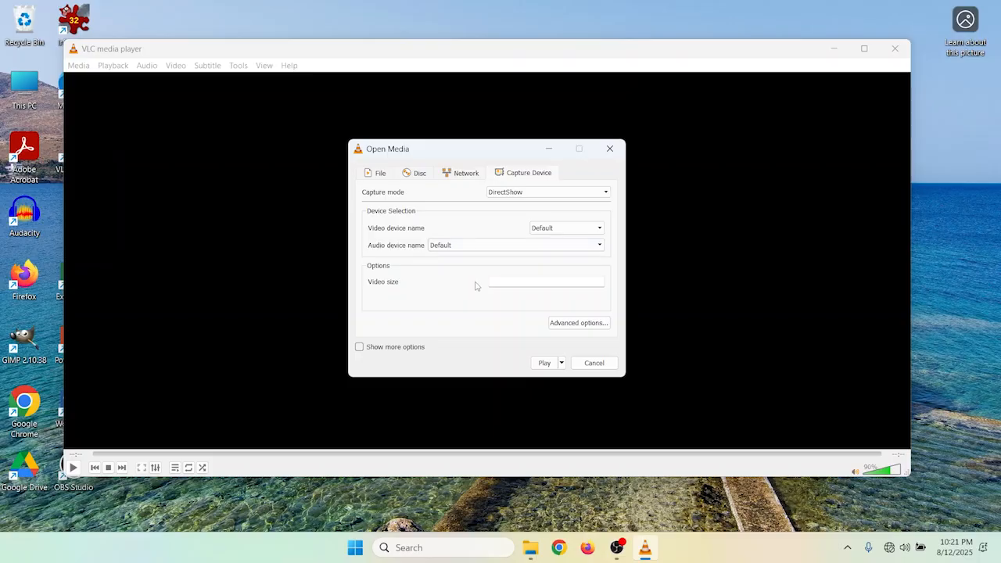
left_click(508, 191)
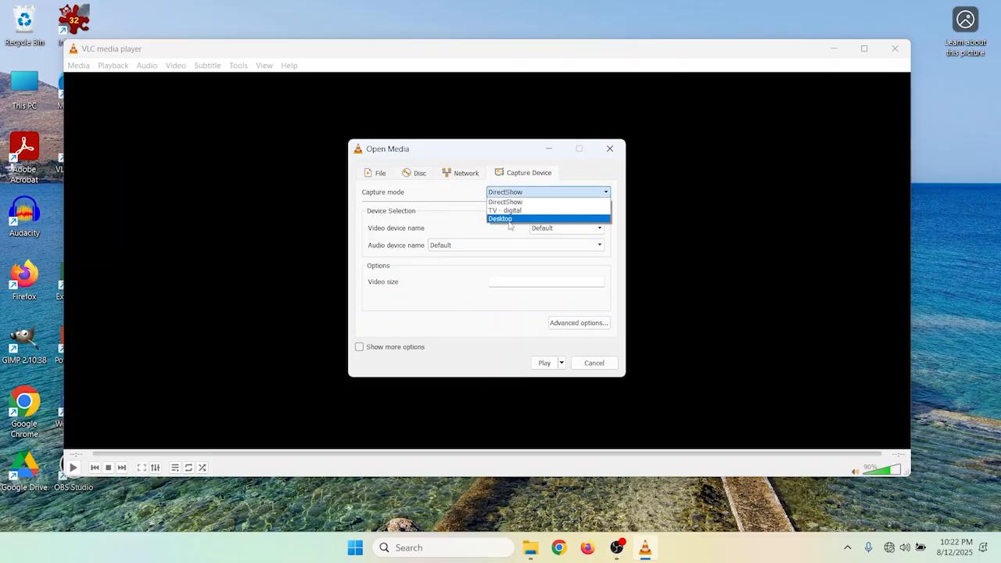
left_click(508, 219)
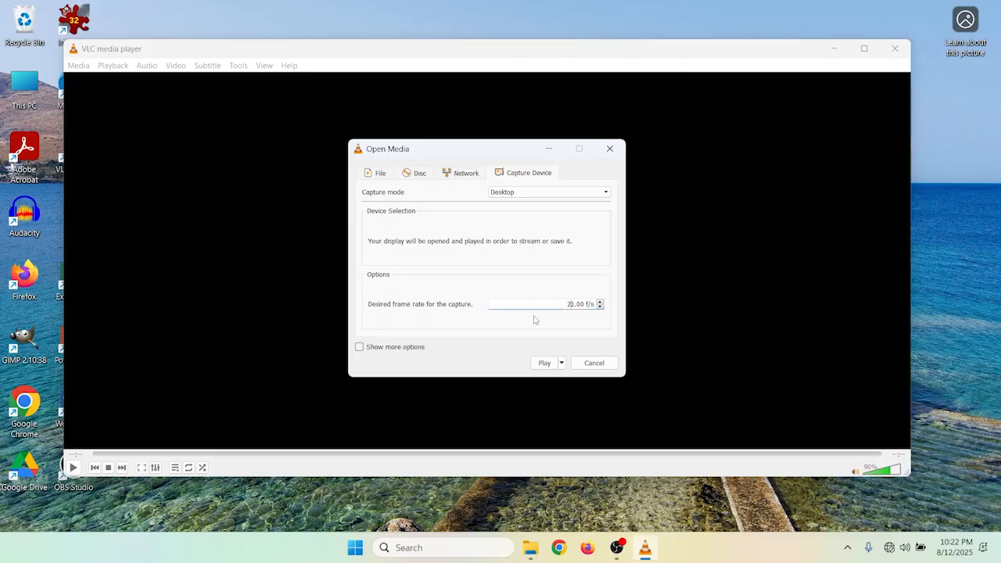
- Show more capture options and play another media synchronously, using wasapi:// as the extra media
left_click(359, 348)
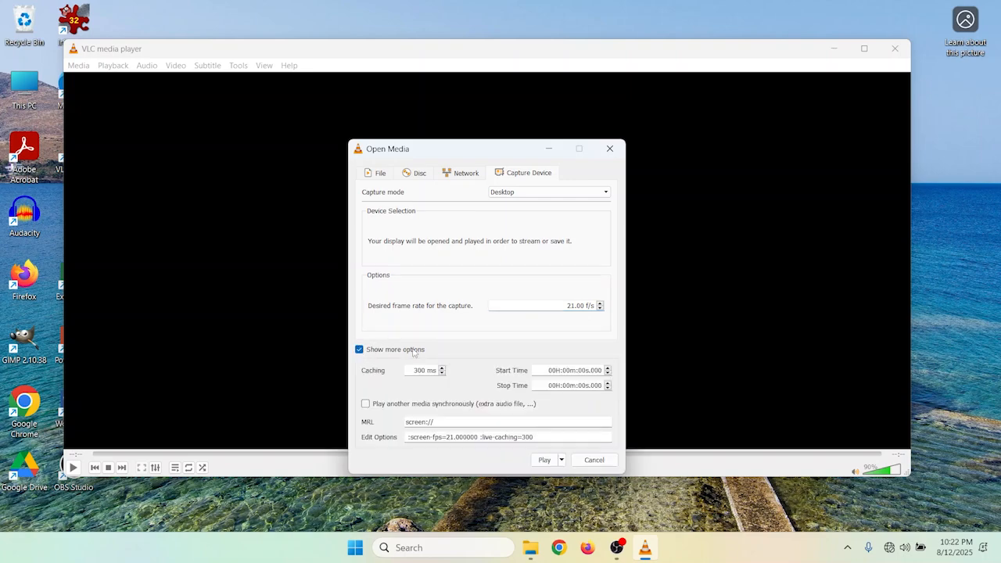
left_click(365, 403)
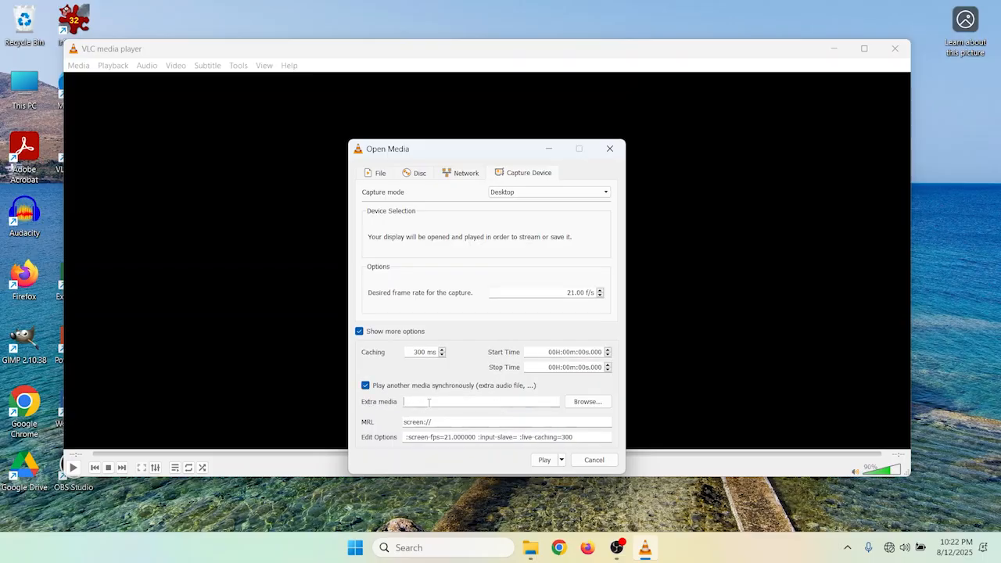
type("wasapi")
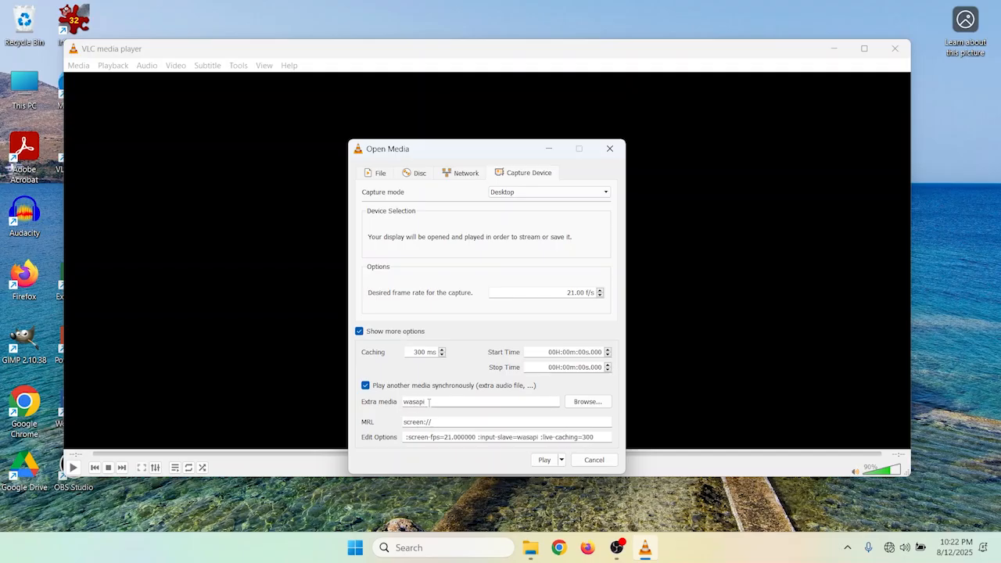
type("://")
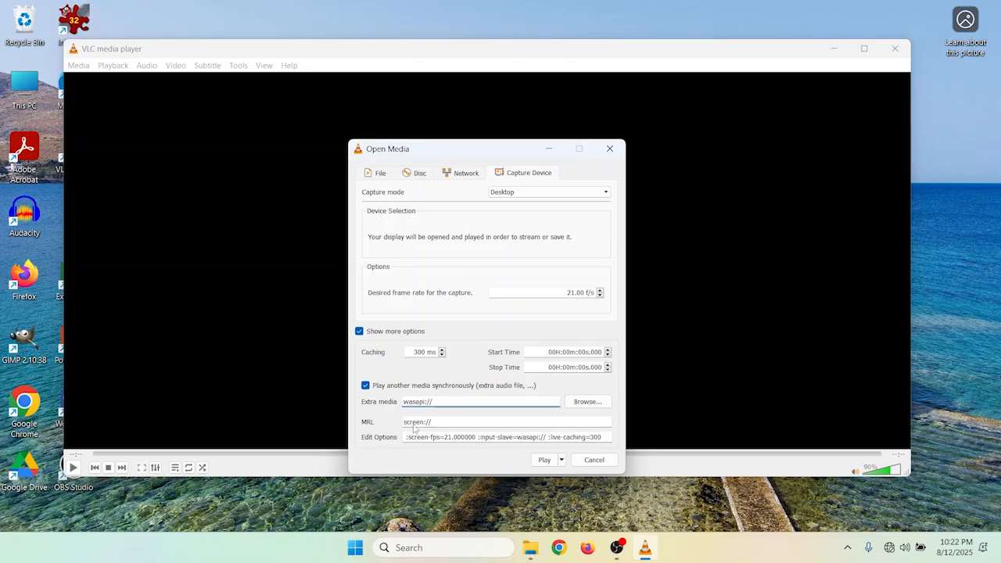
- Choose to convert the desktop capture and open the Video - H.264 + MP3 (MP4) profile for editing
left_click(562, 459)
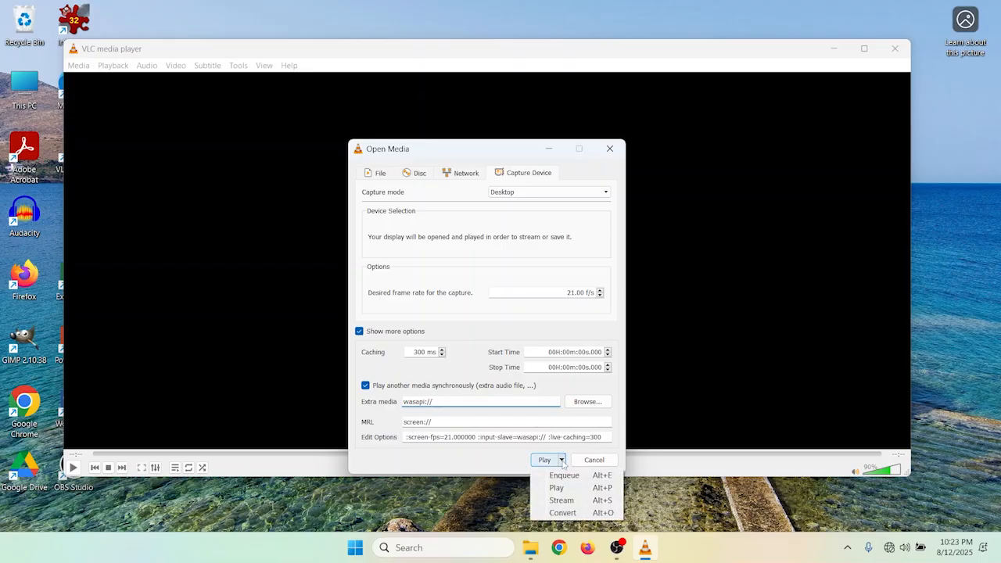
left_click(567, 513)
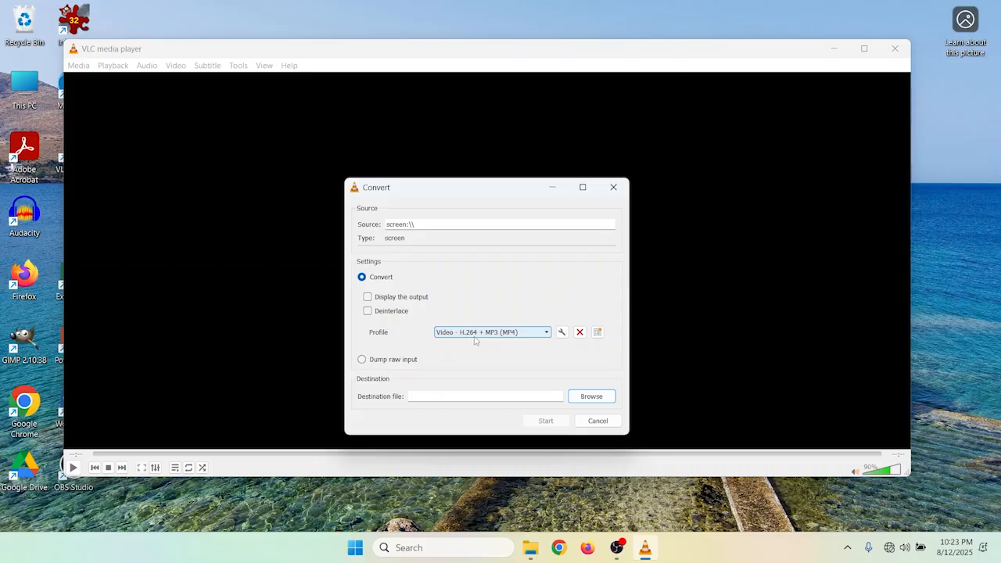
left_click(561, 332)
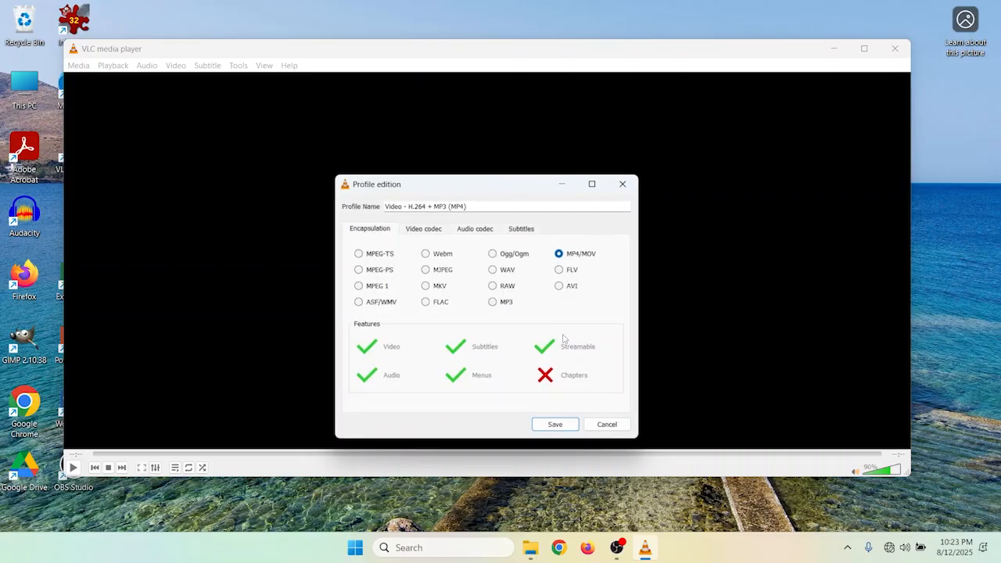
- Set the profile's audio codec to MPEG 4 Audio (AAC) with a sample rate of 48000 Hz
left_click(472, 229)
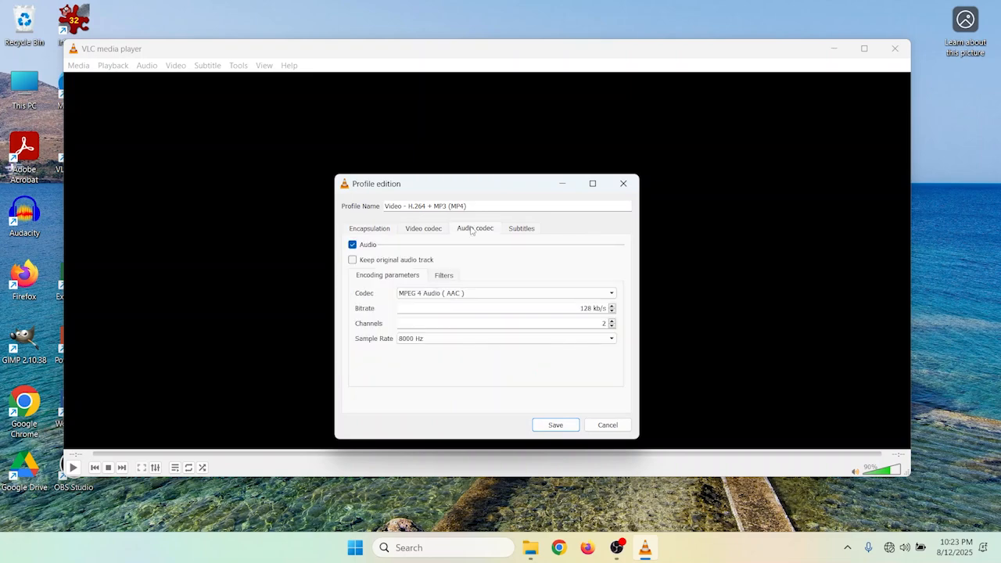
left_click(410, 296)
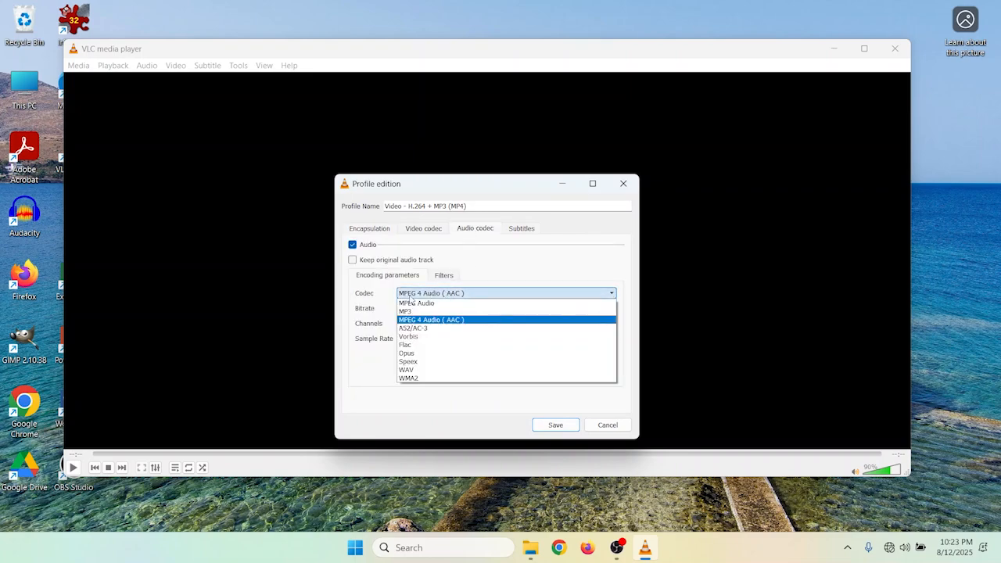
left_click(443, 320)
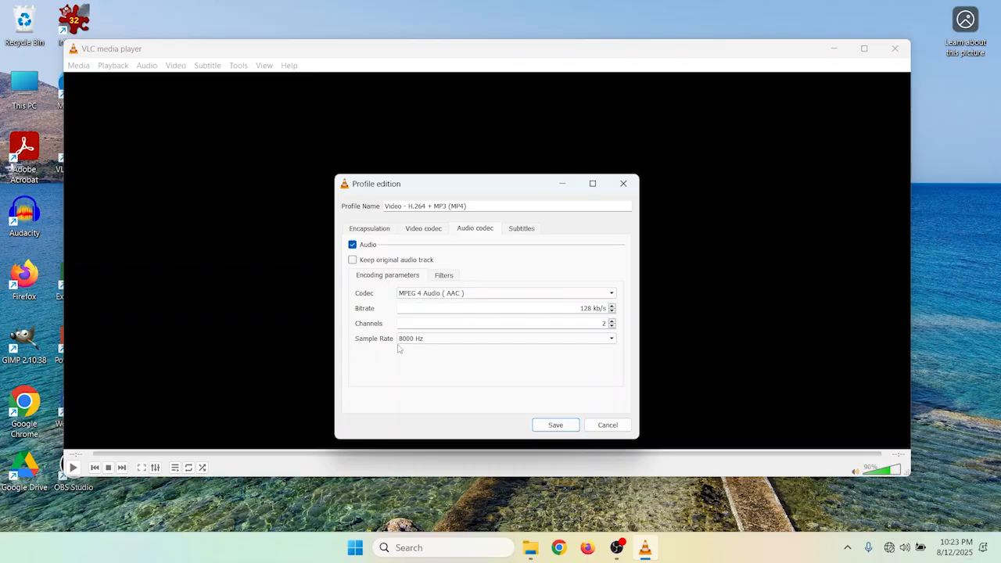
left_click(436, 340)
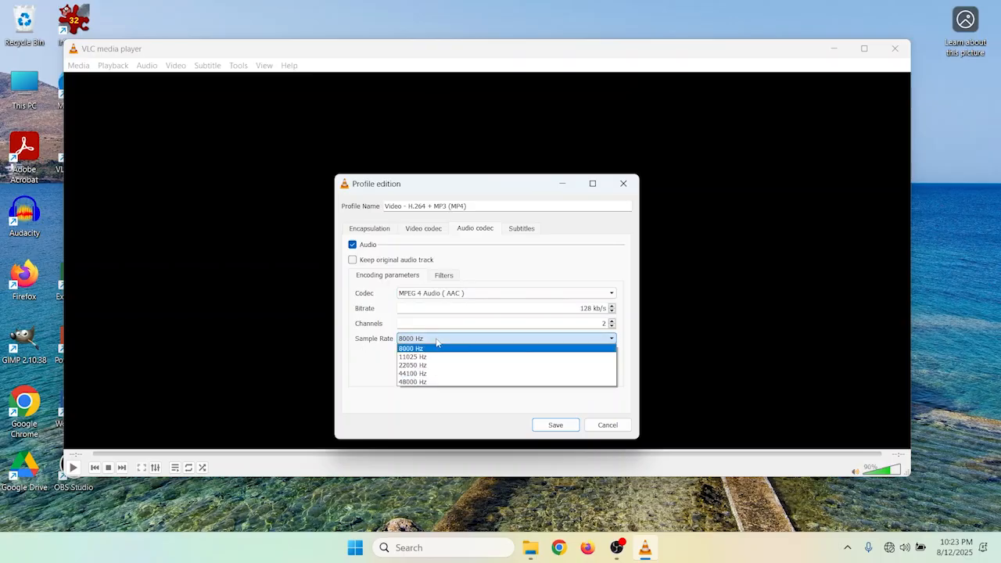
left_click(429, 382)
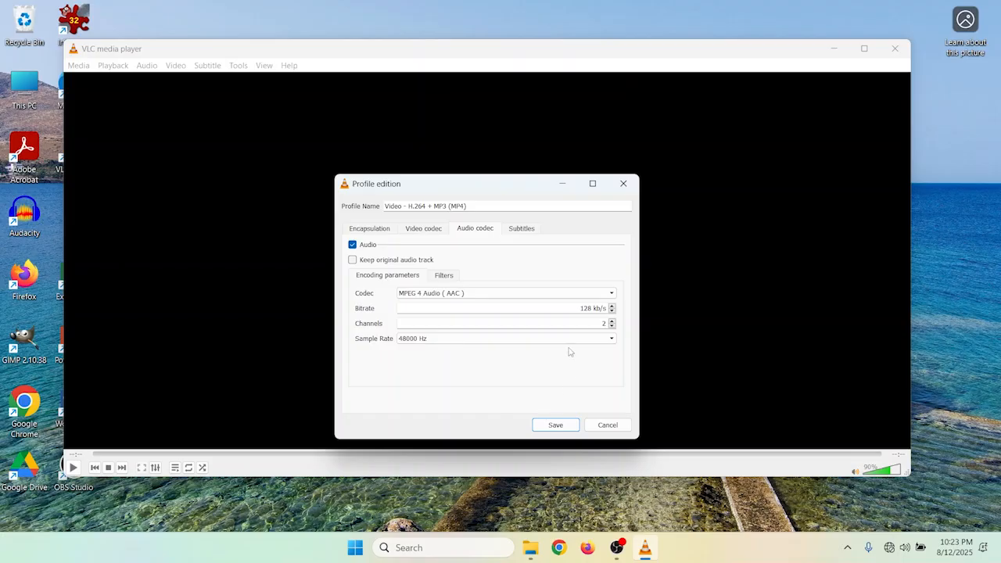
- Check the profile's video codec and encapsulation settings, and save the edited profile
left_click(422, 232)
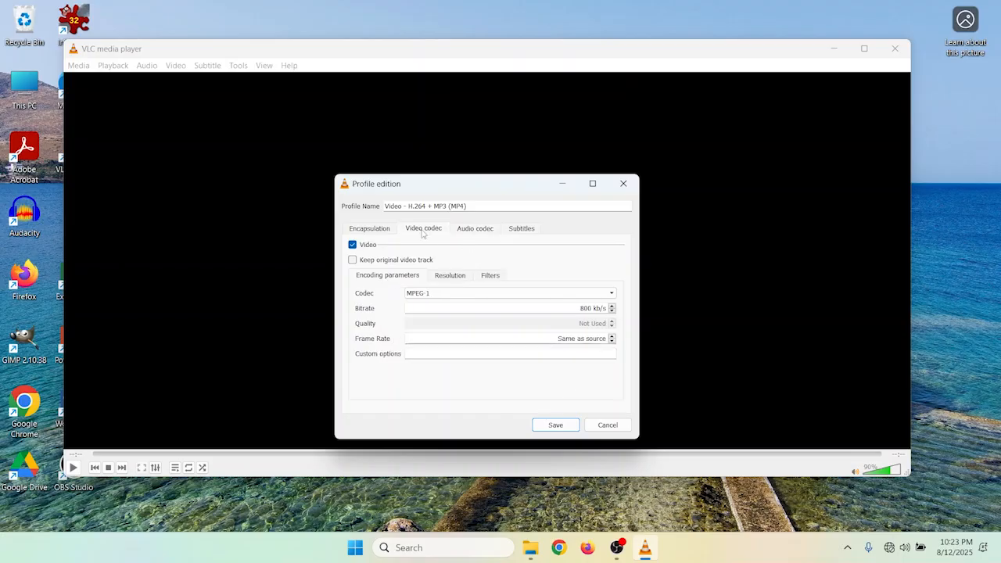
left_click(377, 234)
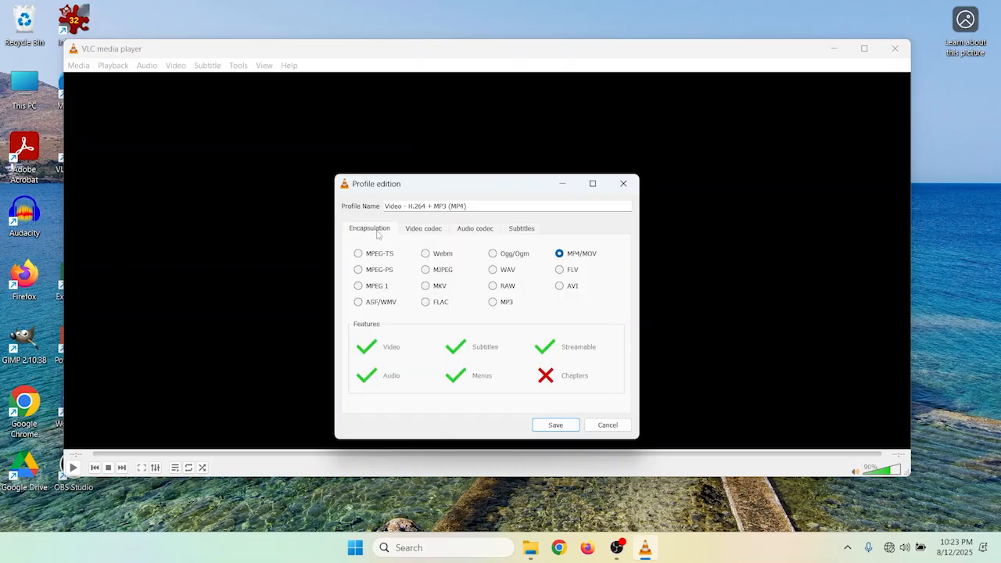
left_click(555, 426)
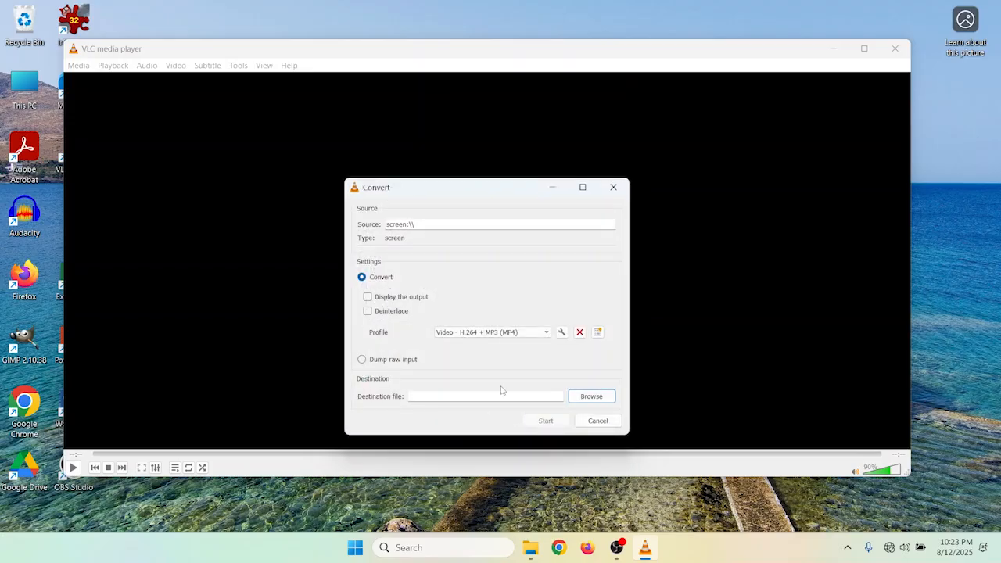
- Set the conversion's destination to screencap.mp4 in the Videos folder and start recording the desktop
left_click(592, 396)
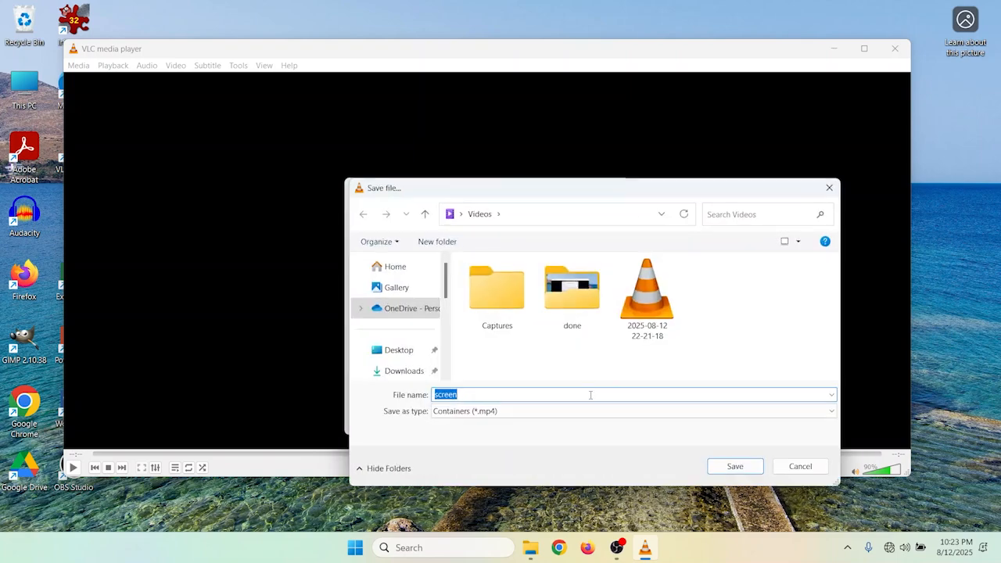
left_click(494, 394)
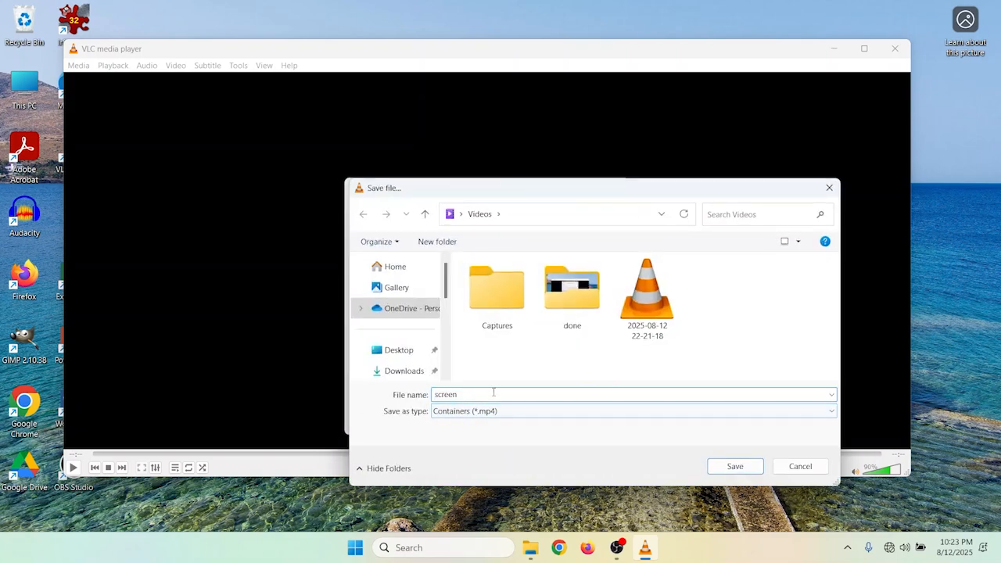
type("cap")
left_click(734, 467)
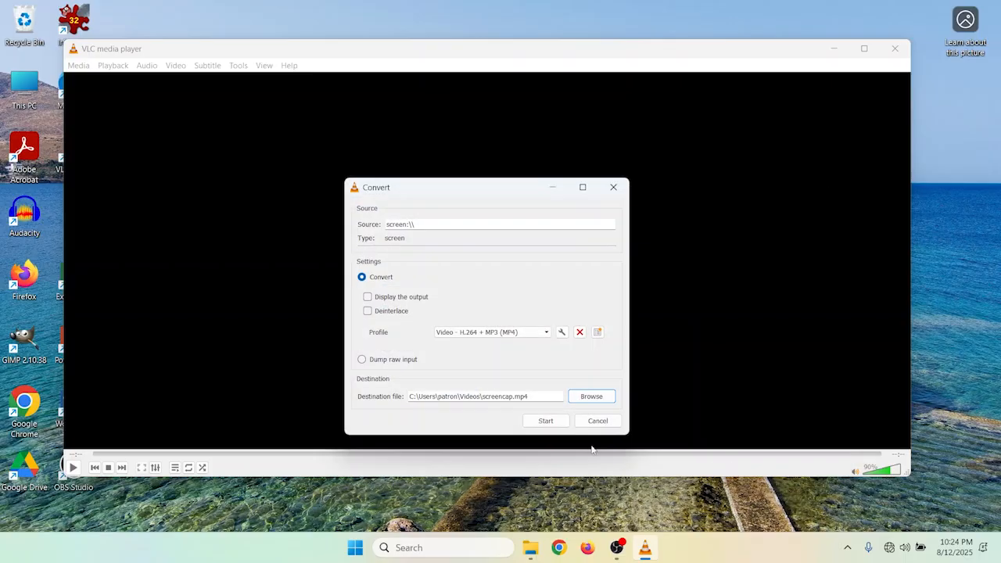
left_click(544, 423)
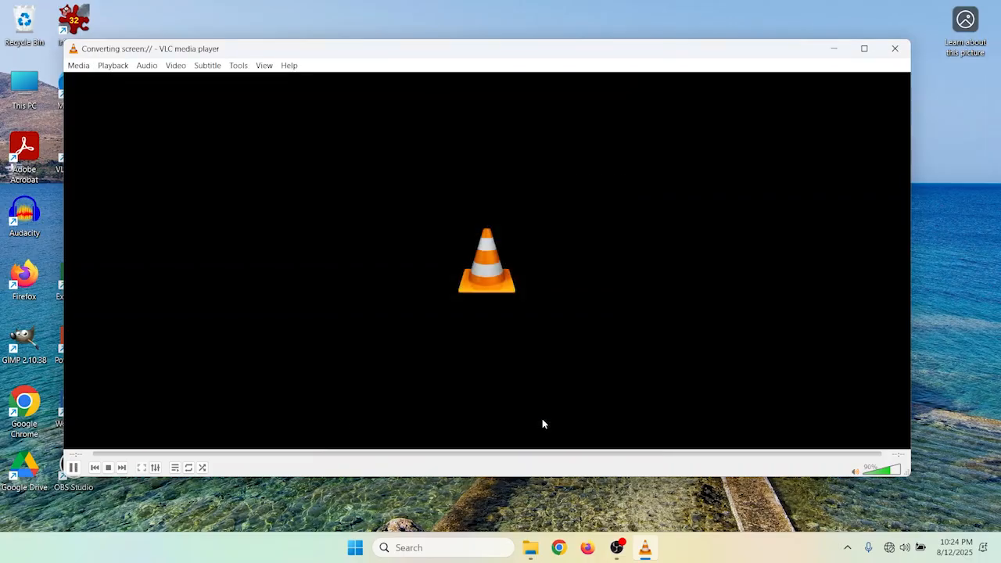
- Switch to Paint and fill the blank canvas with red
left_click(430, 548)
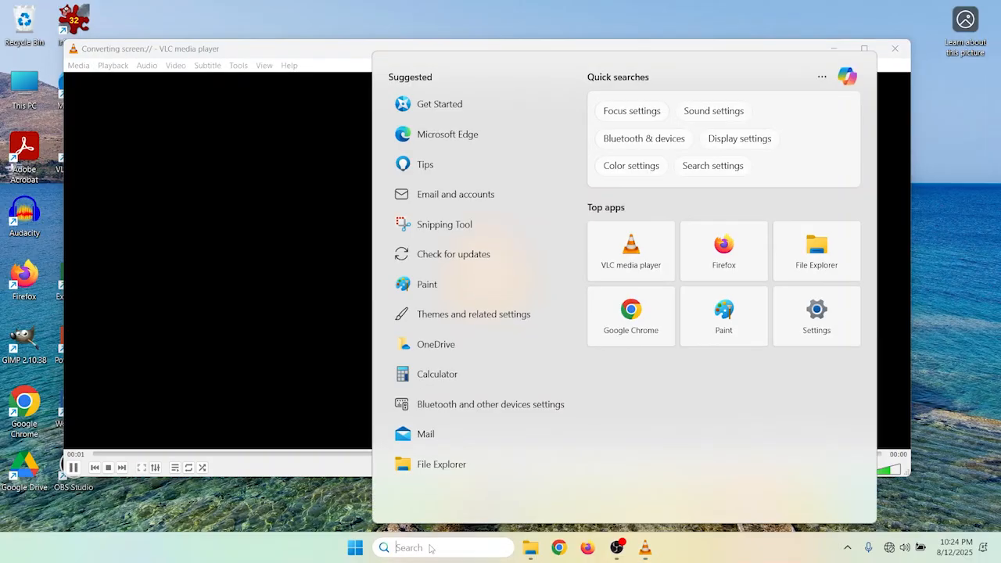
type("Pain")
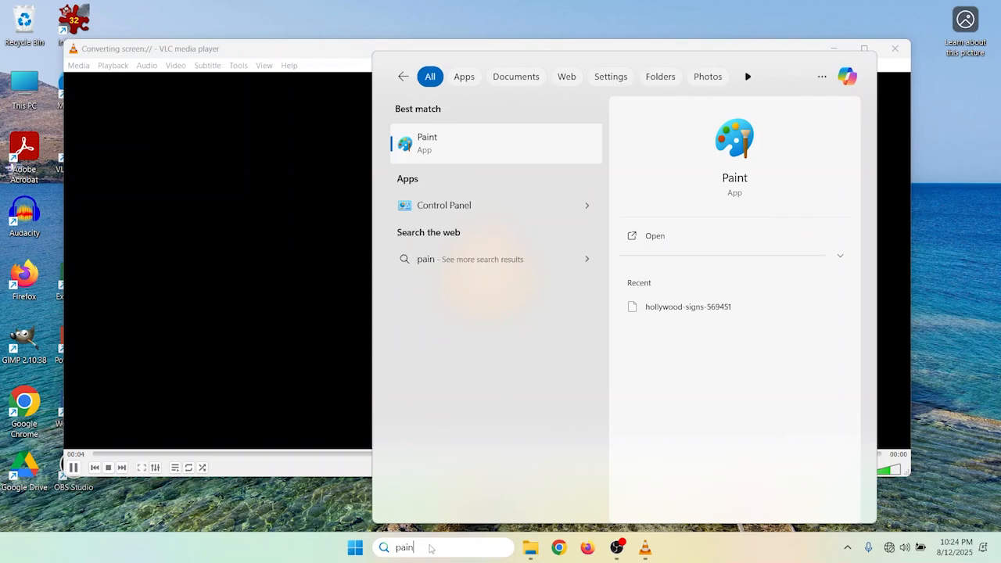
left_click(487, 152)
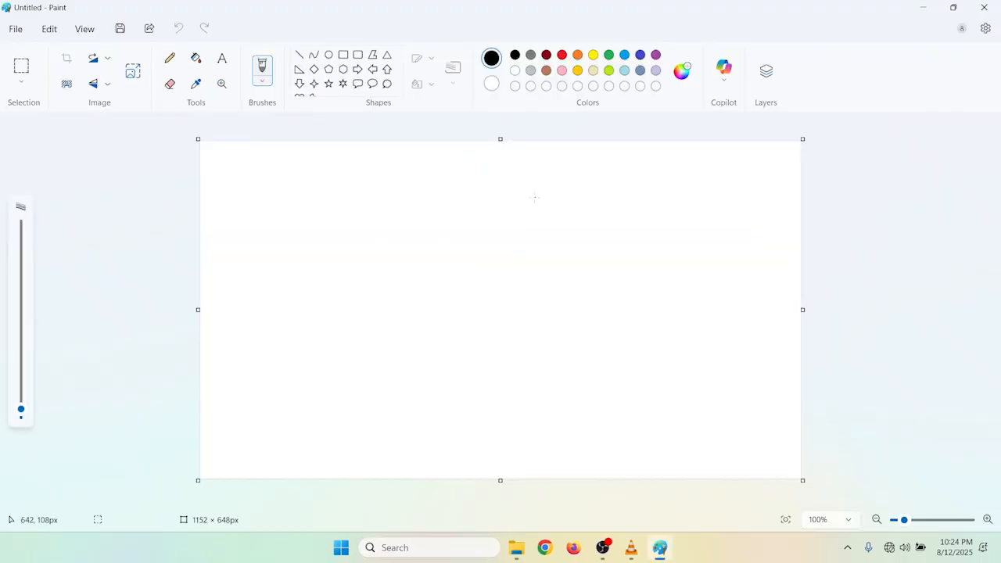
left_click(561, 55)
left_click(196, 61)
left_click(409, 219)
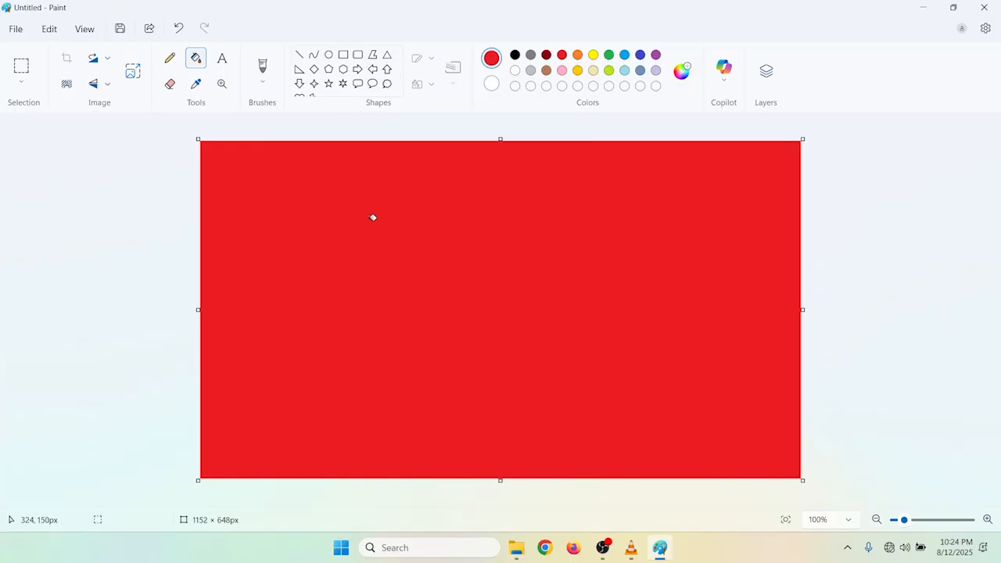
- Close Paint without saving the drawing and stop the desktop recording in VLC
left_click(985, 7)
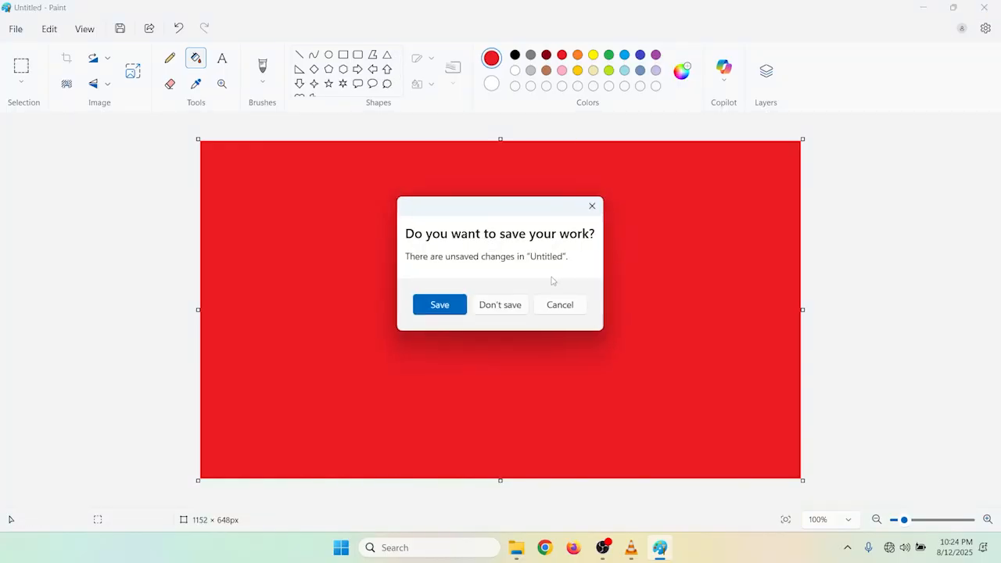
left_click(498, 305)
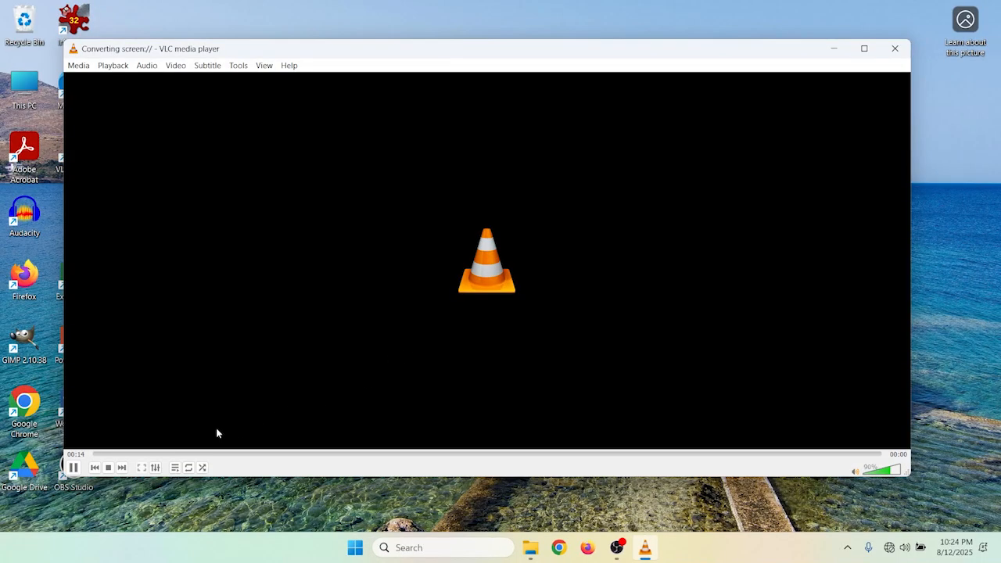
left_click(108, 467)
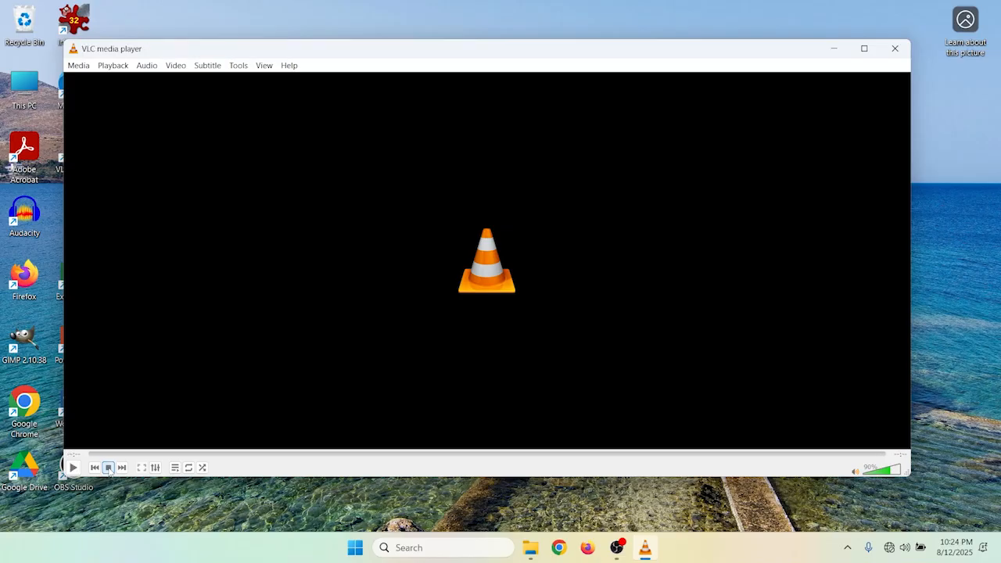
- Play the screencap recording from the Videos folder to check it, and close the player
left_click(529, 554)
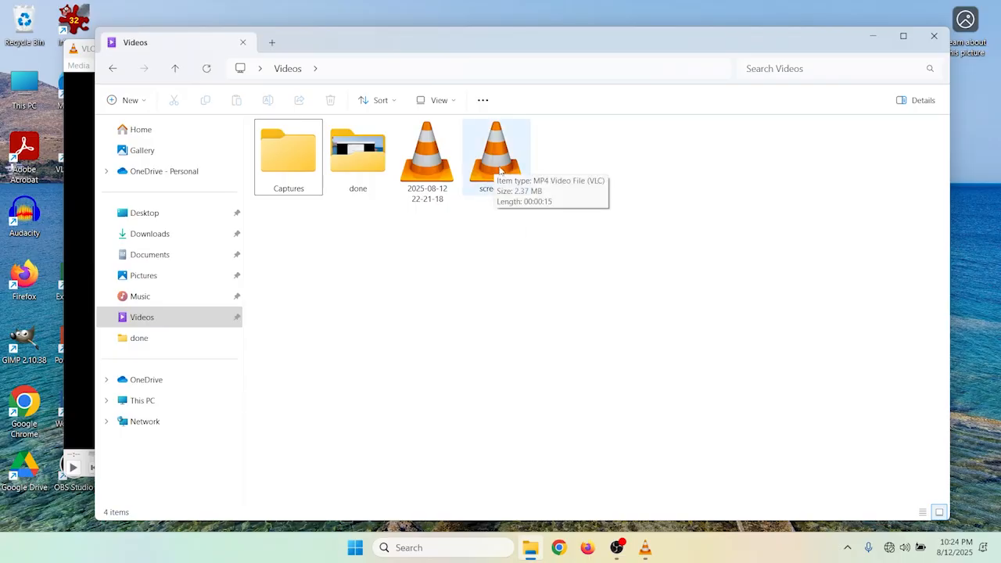
double_click(499, 169)
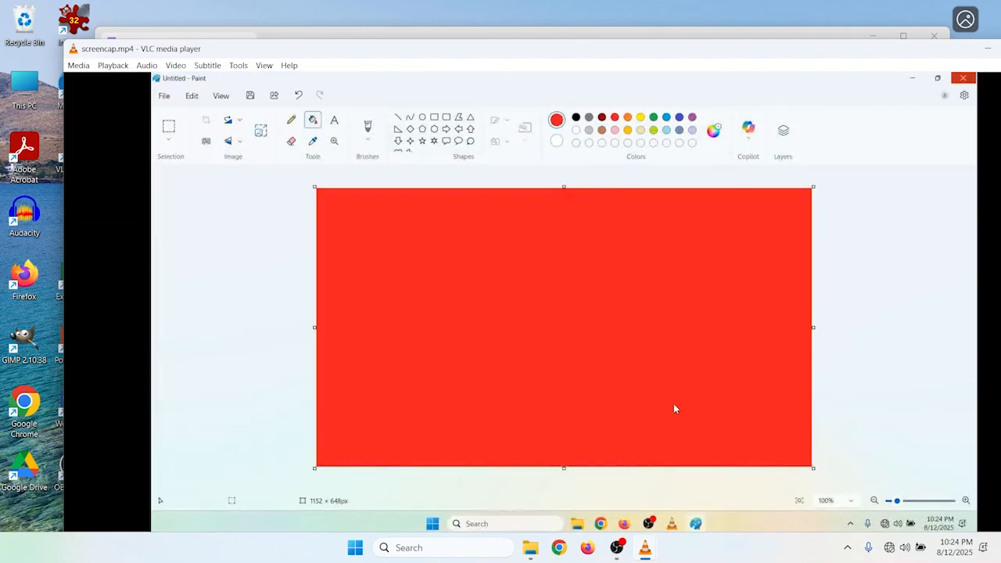
left_click_drag(864, 53, 809, 40)
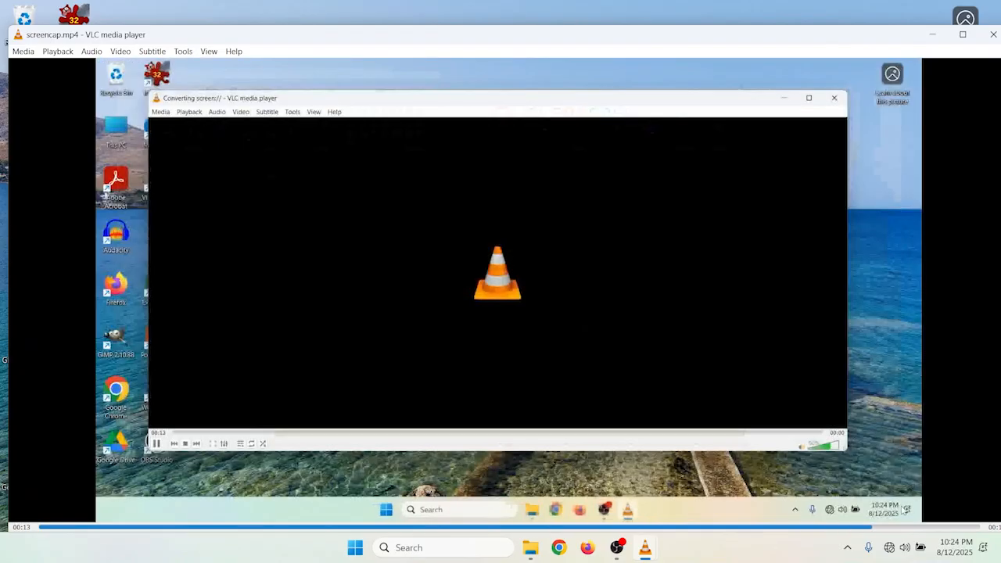
left_click(991, 35)
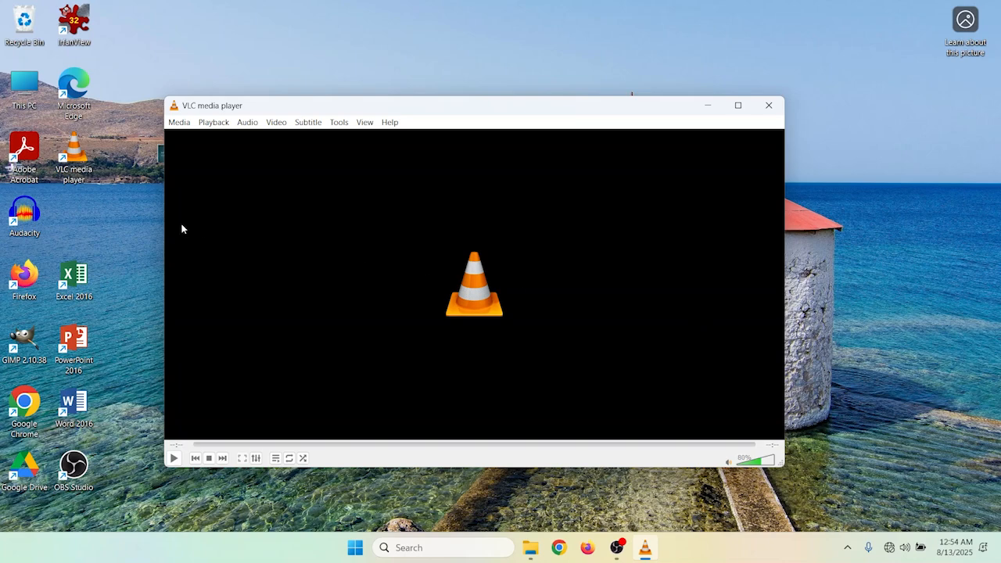
- Open the screencap video from the Videos folder, maximize the player window and pause playback
left_click(181, 126)
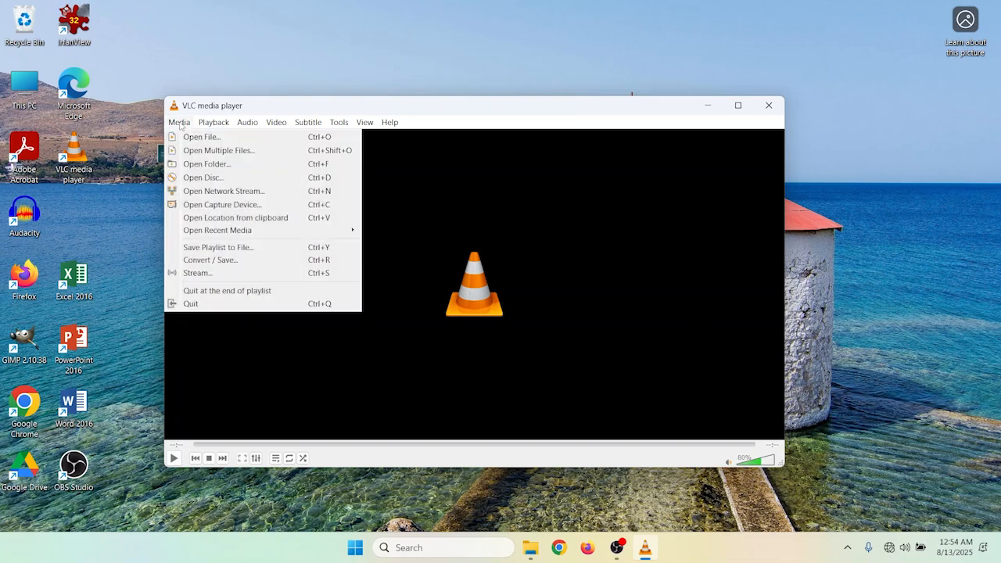
left_click(189, 138)
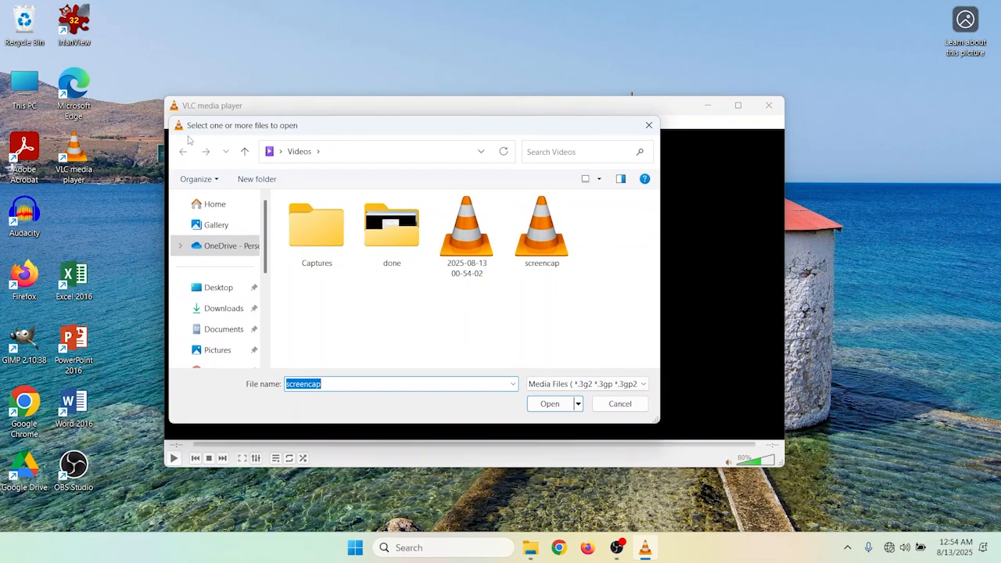
left_click(551, 233)
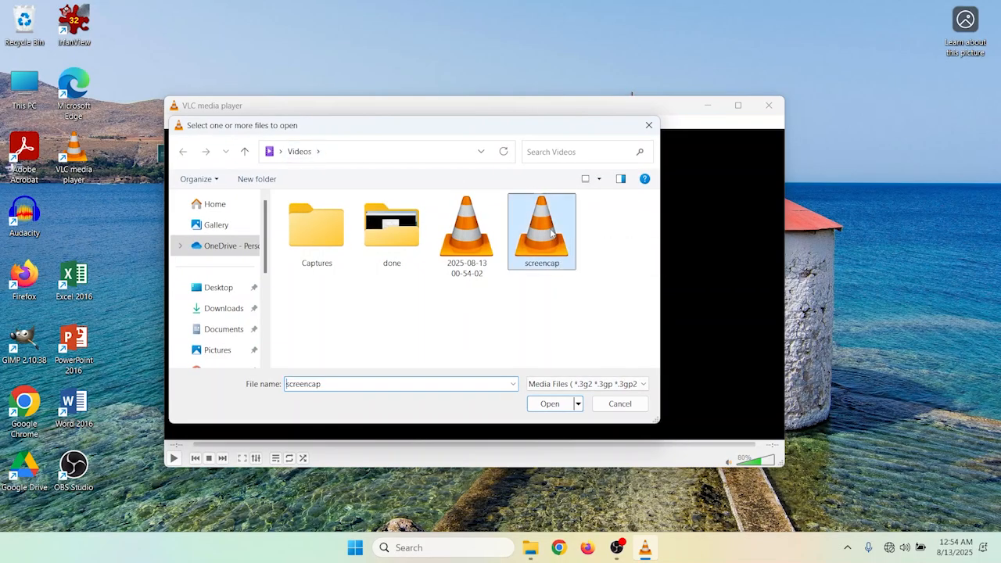
left_click(548, 404)
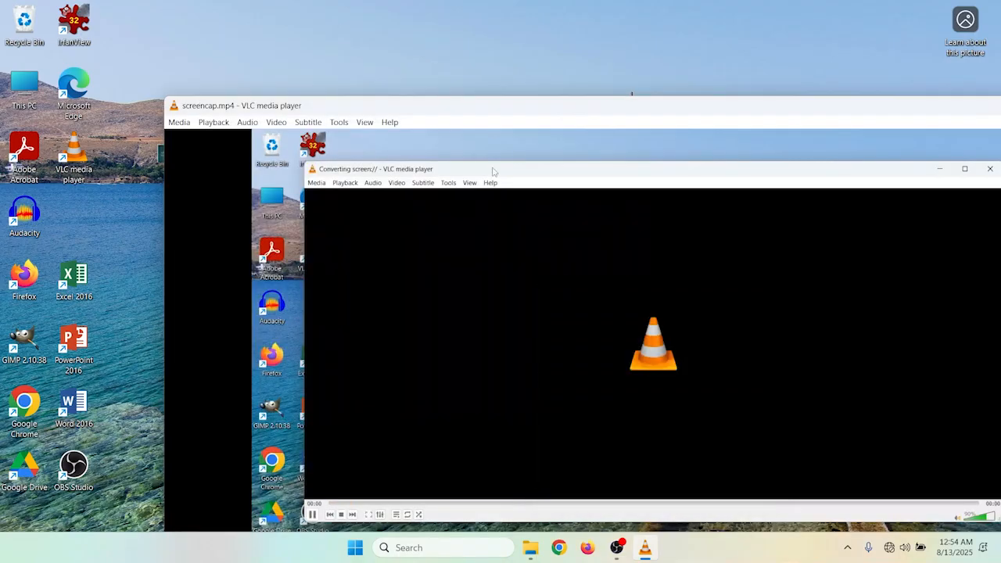
left_click_drag(489, 106, 488, 0)
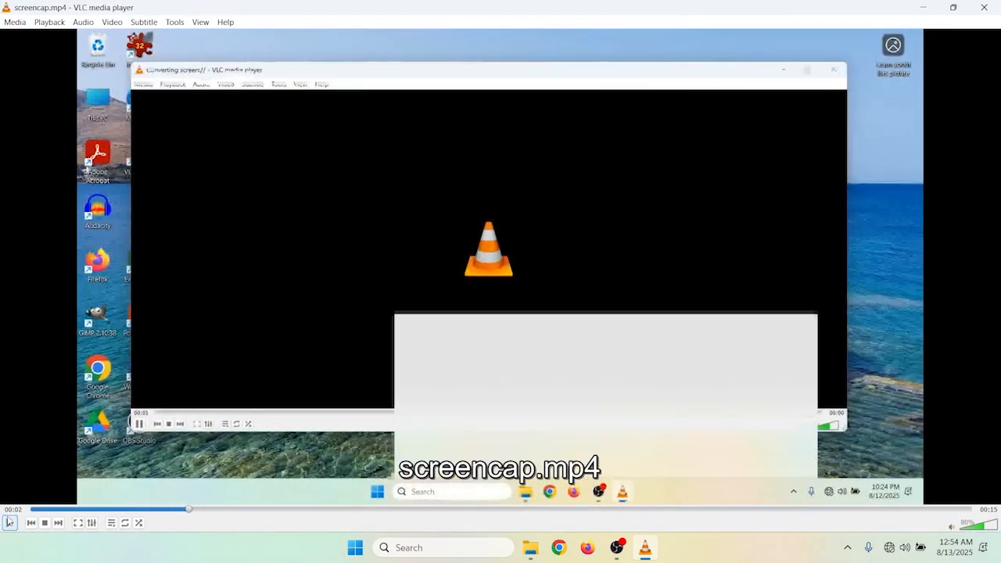
left_click(10, 523)
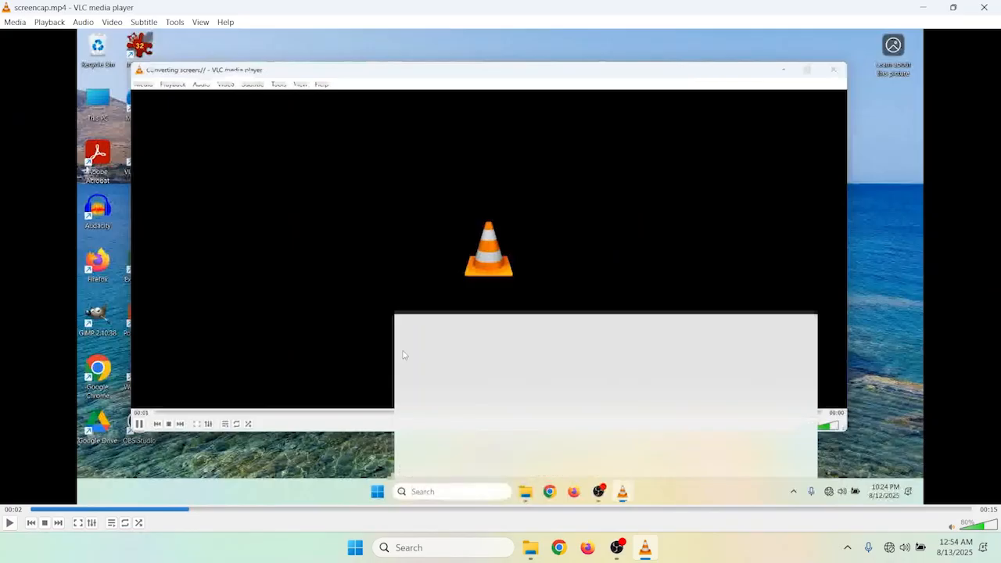
- Open the Crop settings among the video effects for the paused video
left_click(174, 22)
left_click(185, 38)
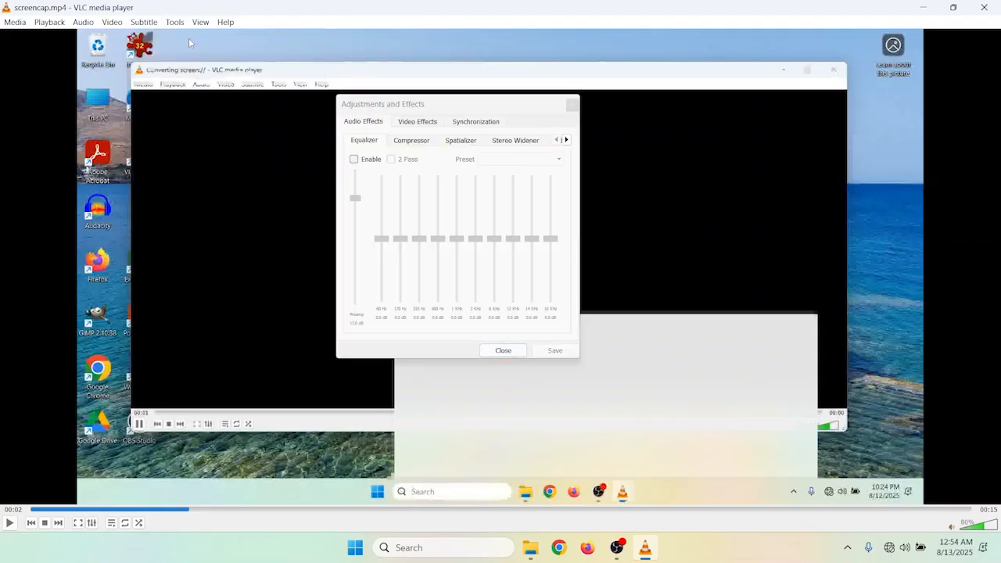
left_click(418, 124)
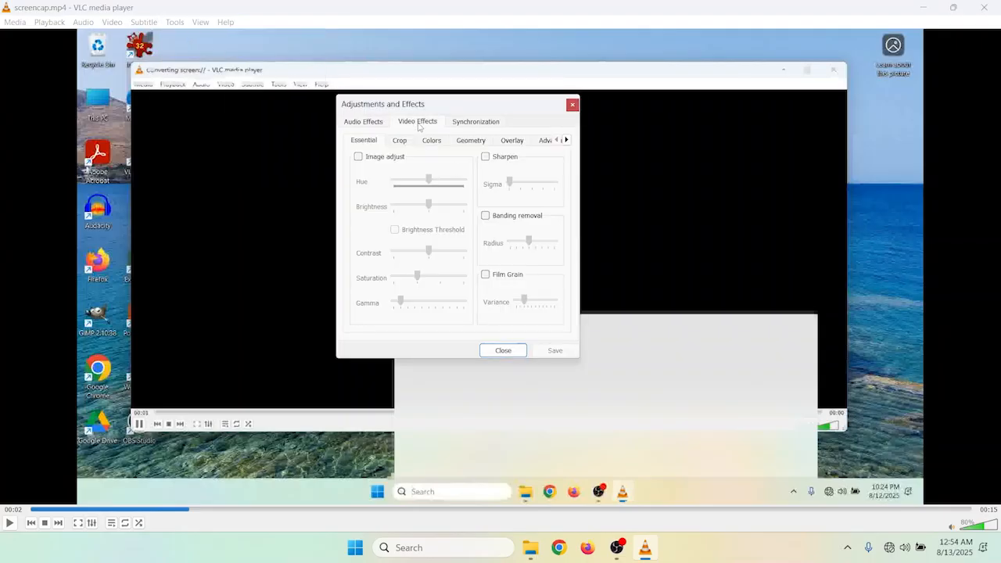
left_click(400, 141)
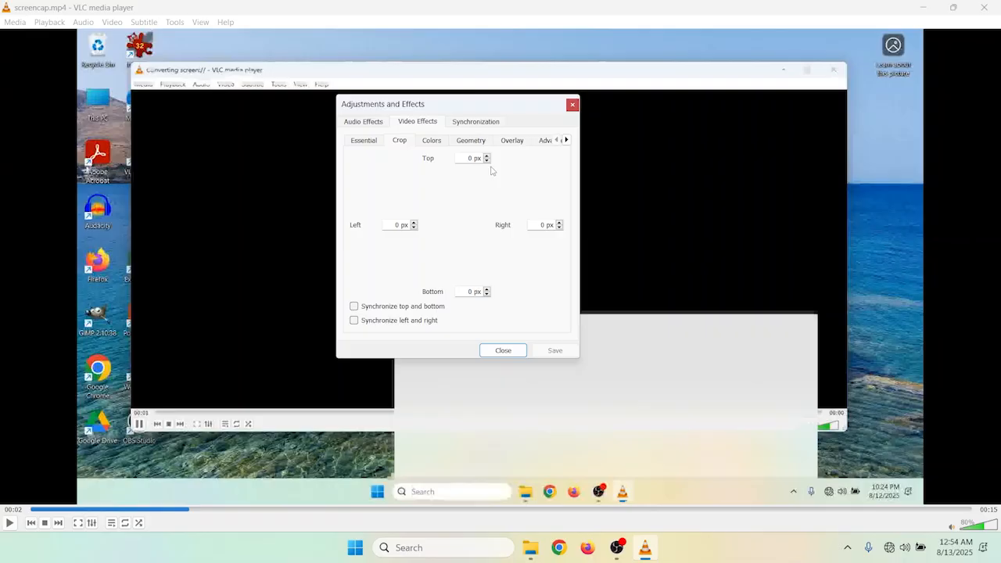
- Synchronize top with bottom and left with right, and crop 100 px from the left and right edges
left_click(354, 306)
left_click(353, 320)
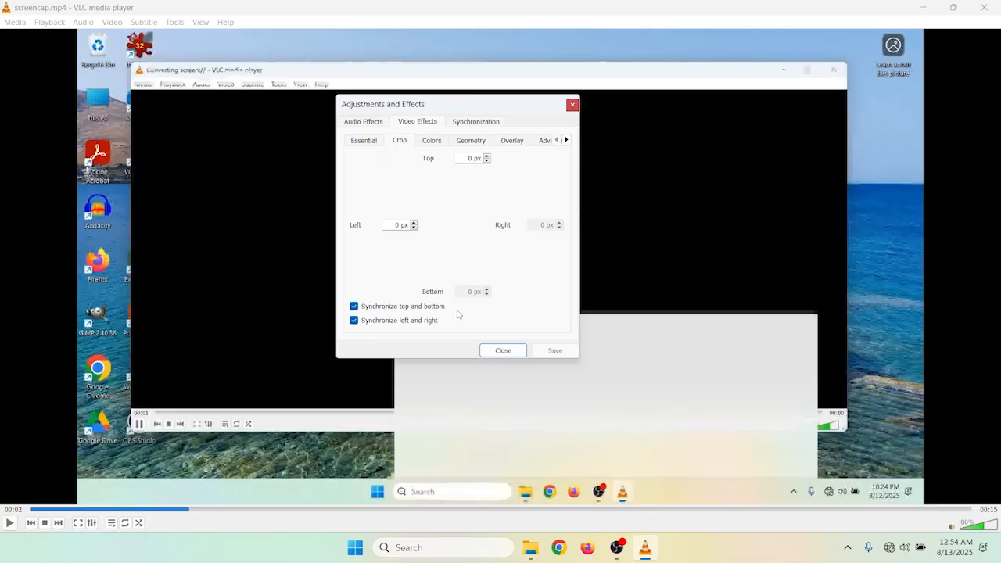
left_click(396, 225)
type("1")
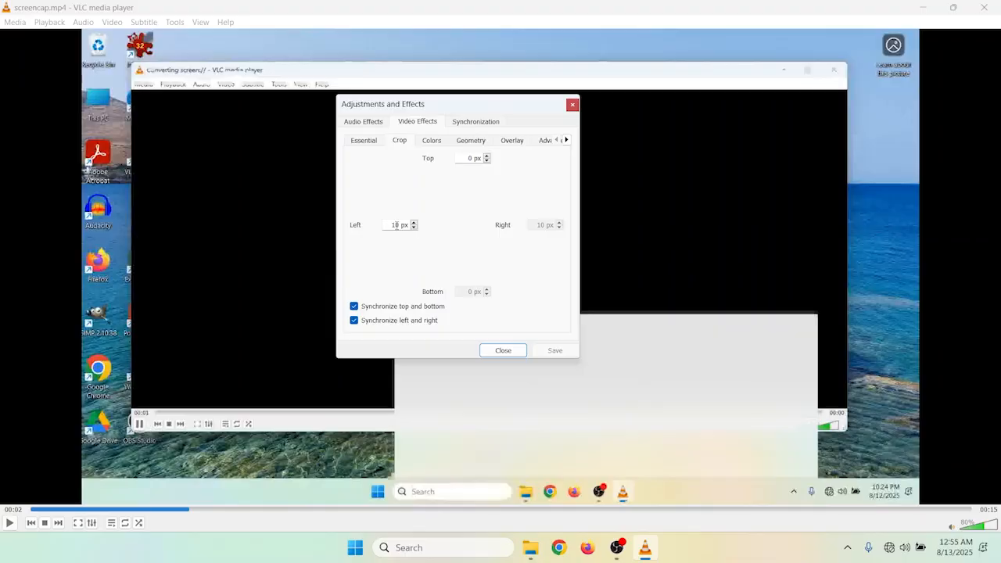
type("0")
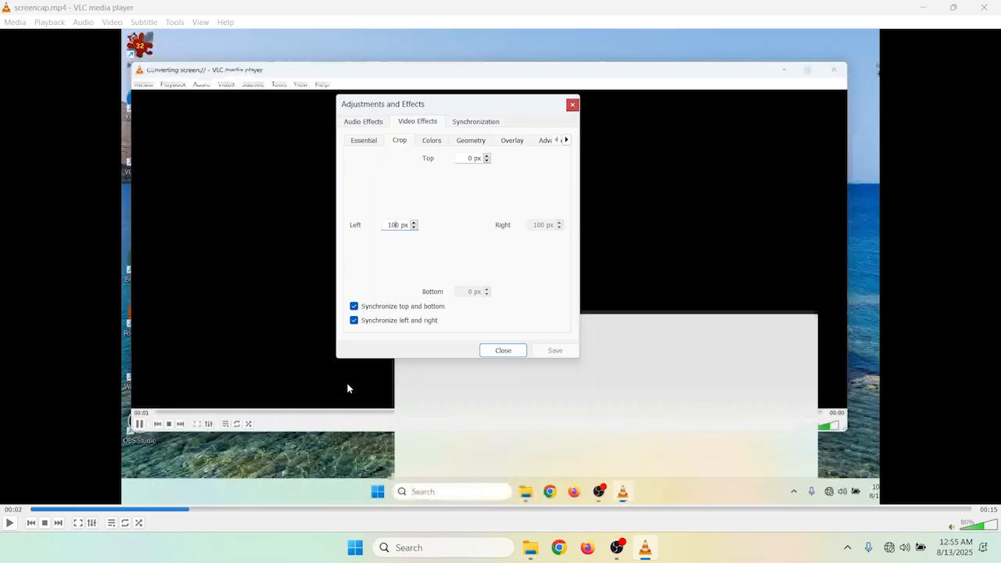
- Turn off both crop synchronizations and set the left crop to 0 px and the right crop to 500 px
left_click(353, 305)
left_click(353, 322)
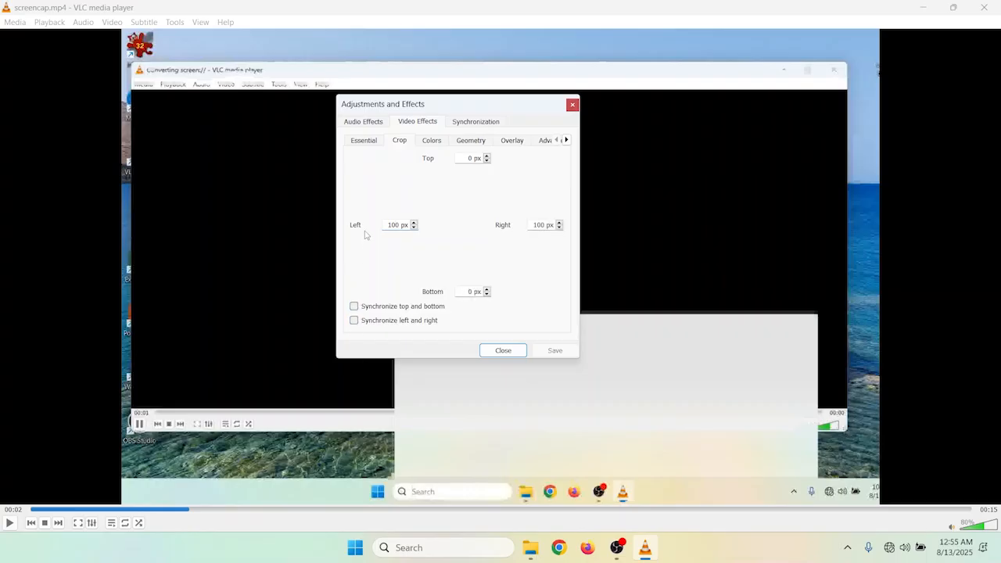
left_click_drag(389, 225, 393, 227)
type("0")
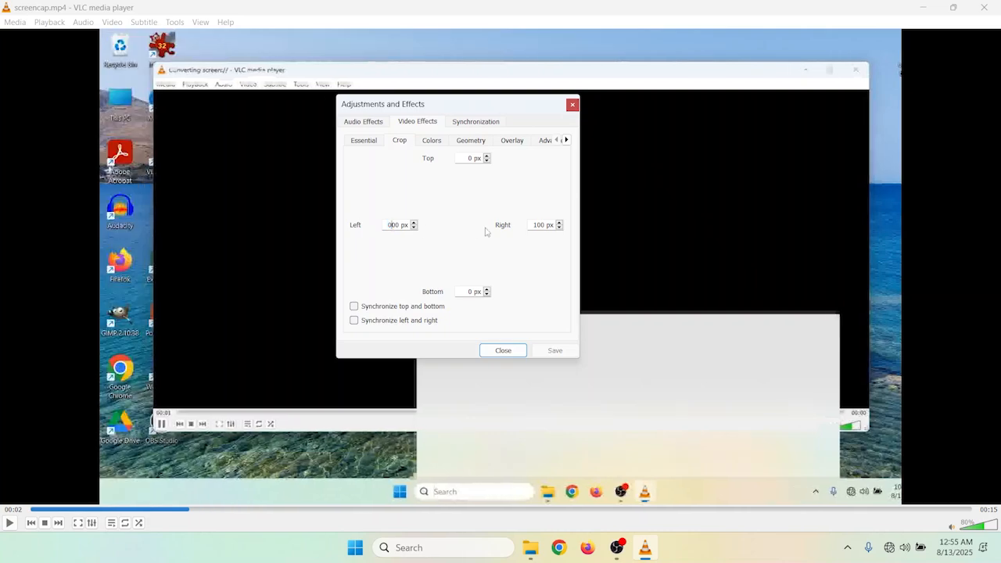
left_click(533, 225)
left_click_drag(534, 224, 537, 225)
type("5")
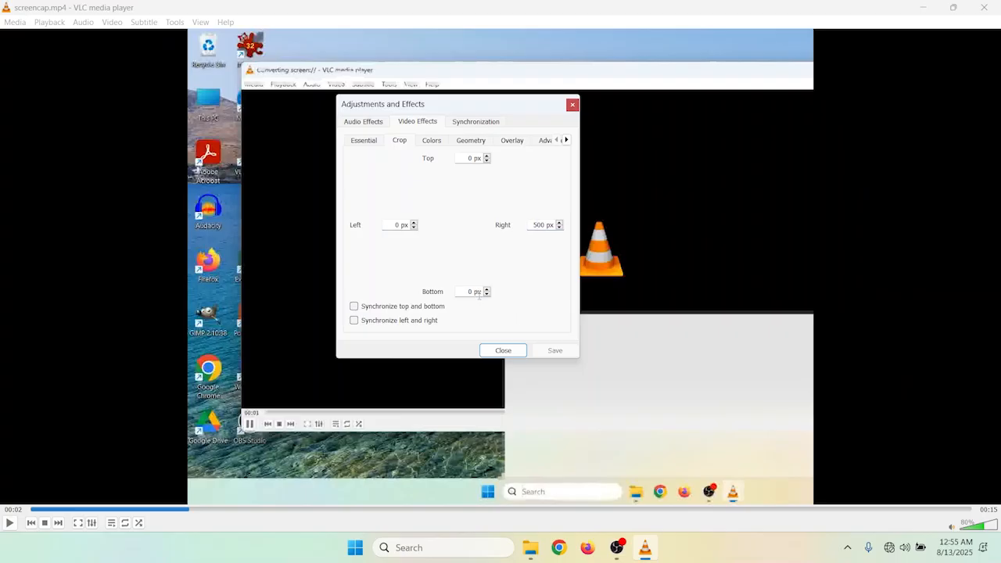
- Set the bottom crop to 500 px and close the effects dialog
left_click(469, 292)
type("5")
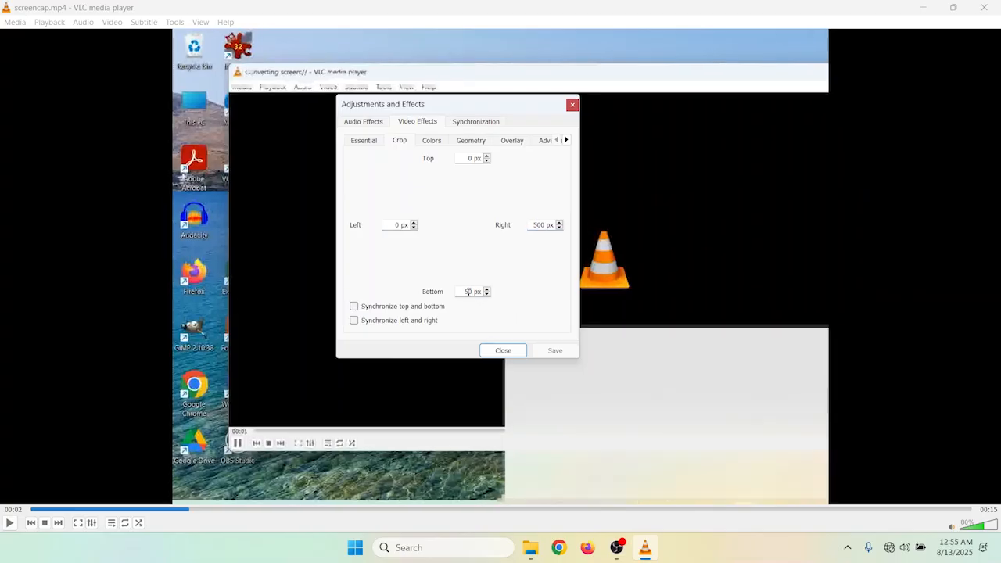
type("00")
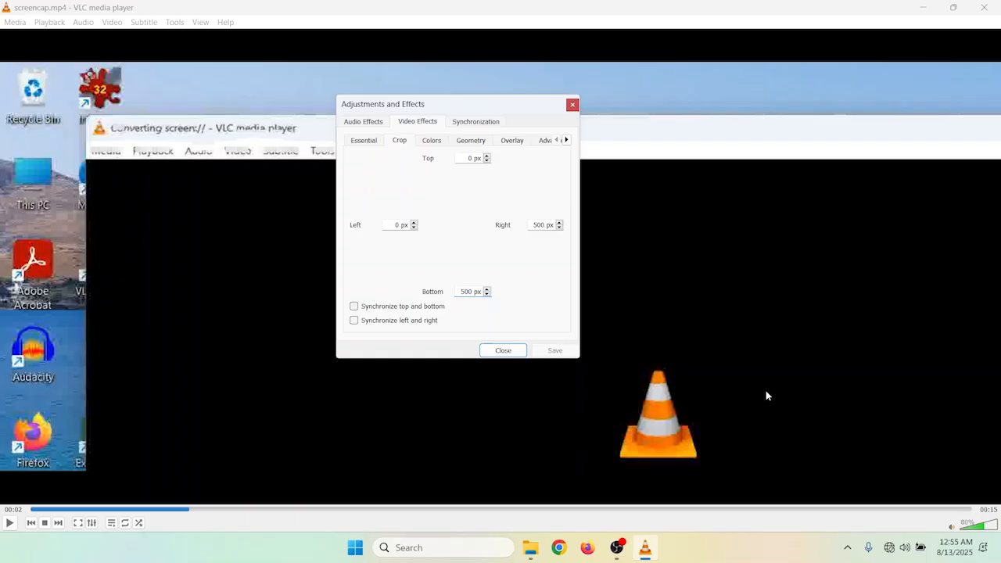
left_click(505, 351)
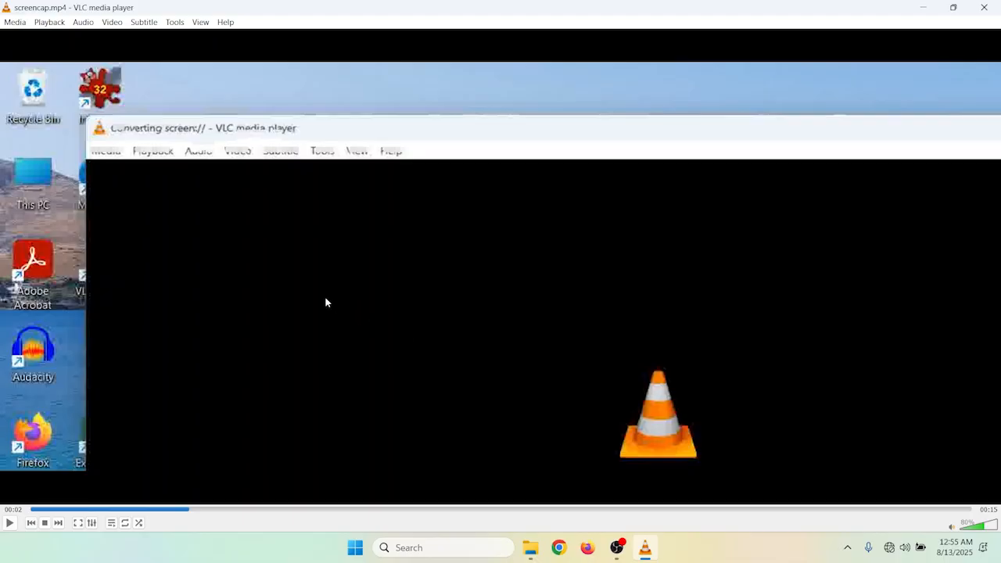
- Show all settings in the preferences and open the Croppadd settings among the video filters
left_click(174, 21)
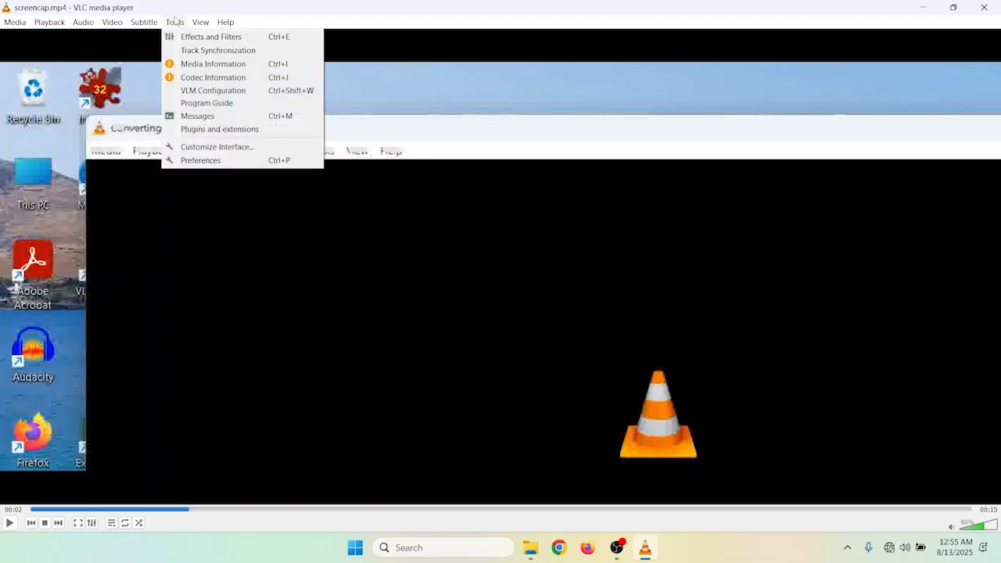
left_click(215, 160)
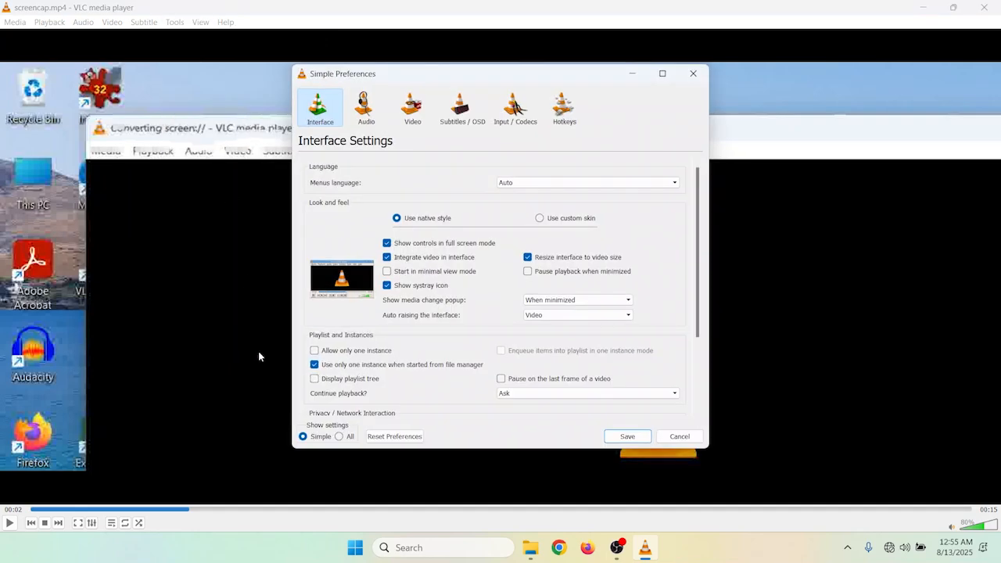
left_click(339, 438)
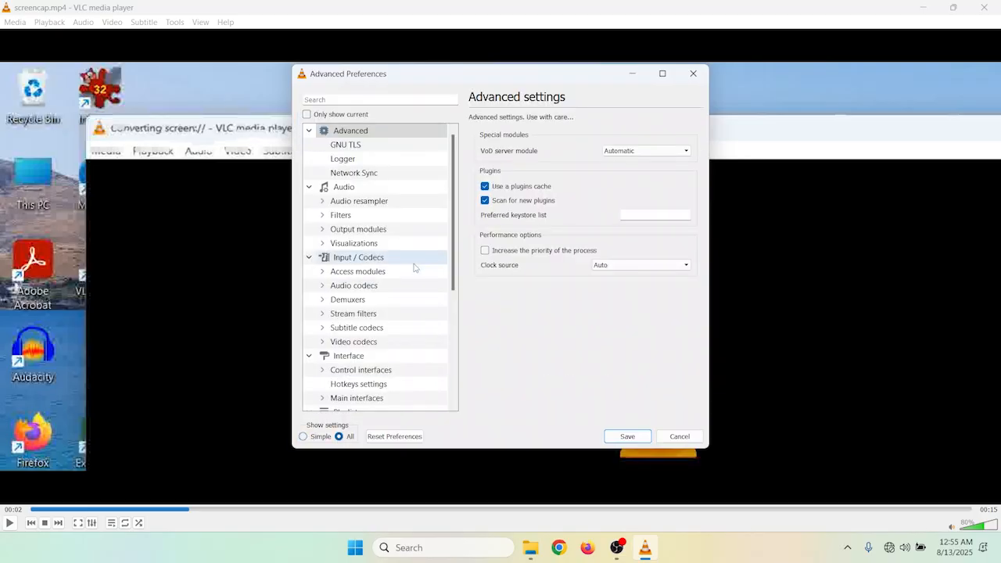
scroll(397, 182, "down", 5)
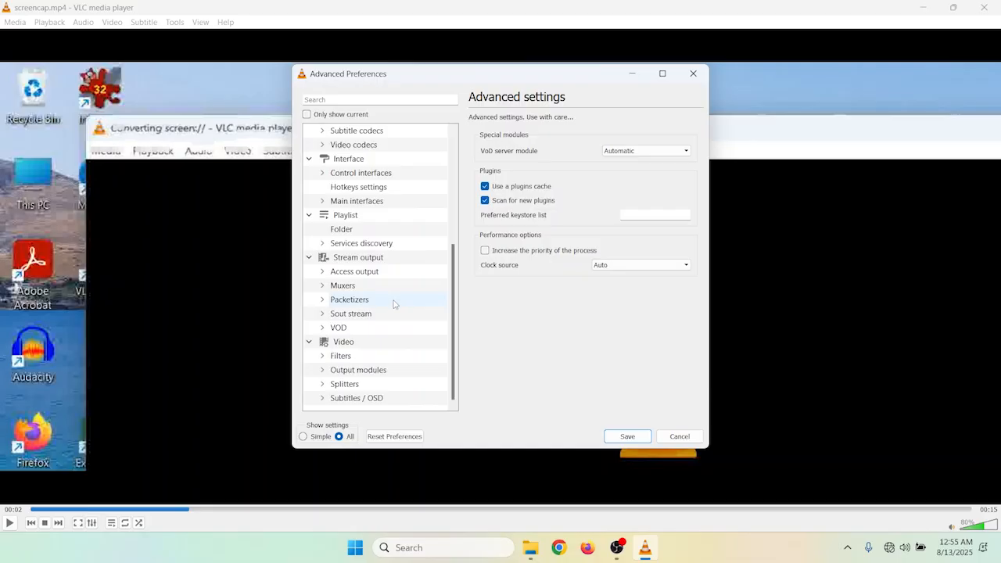
left_click(321, 356)
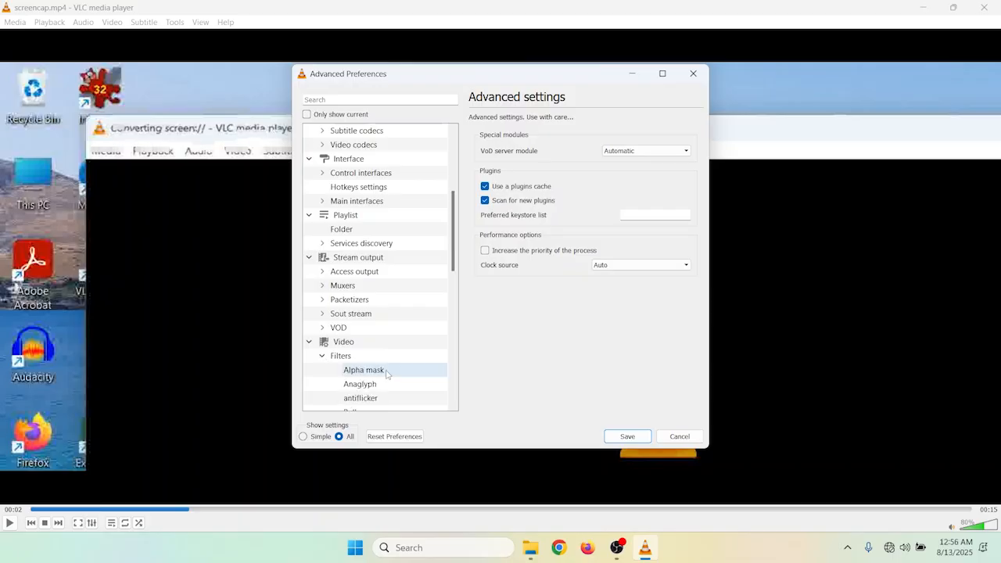
scroll(384, 373, "down", 6)
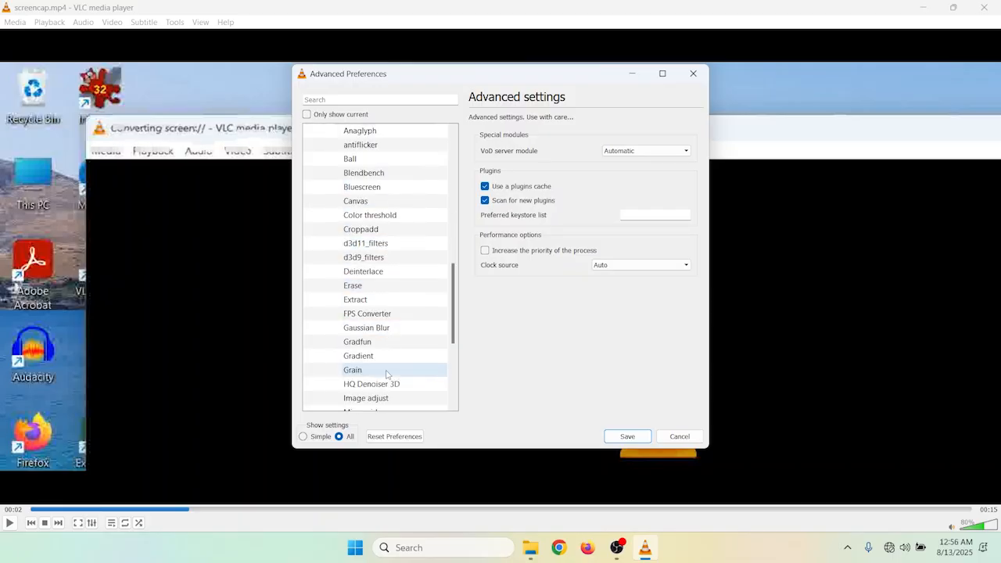
left_click(360, 230)
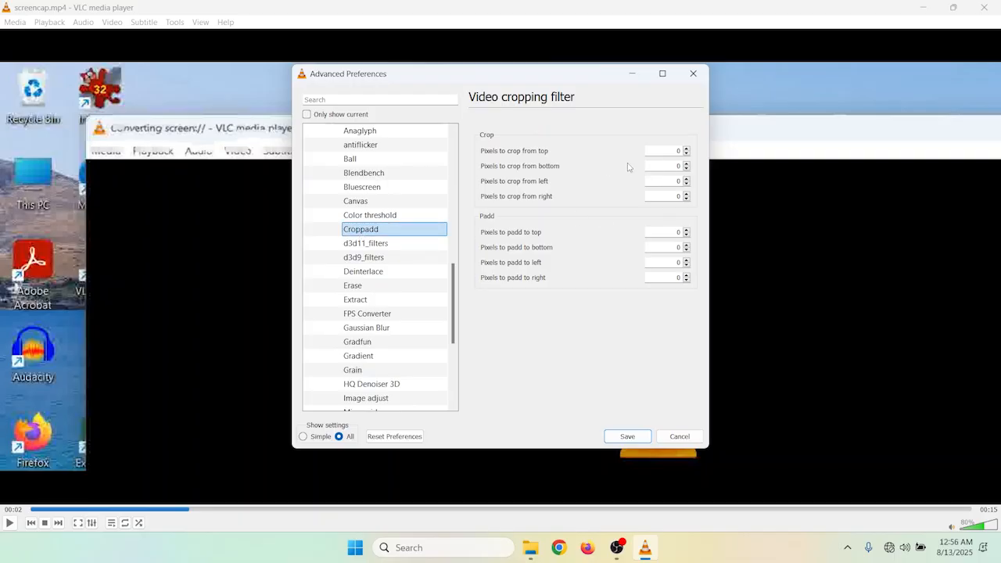
- Set the Croppadd filter to crop 500 pixels from the bottom and 500 from the right, and save the preferences
left_click(669, 167)
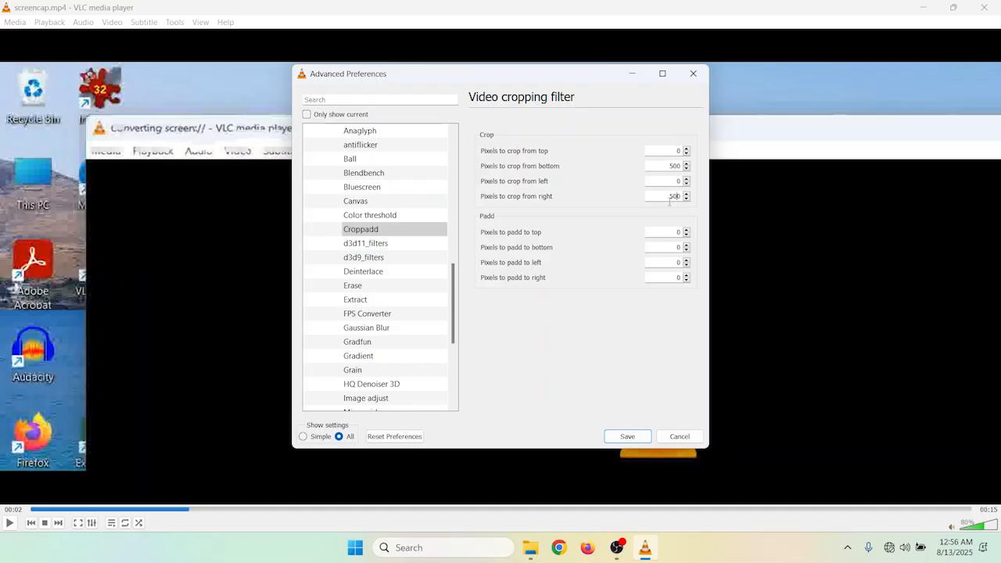
left_click(669, 199)
left_click(626, 437)
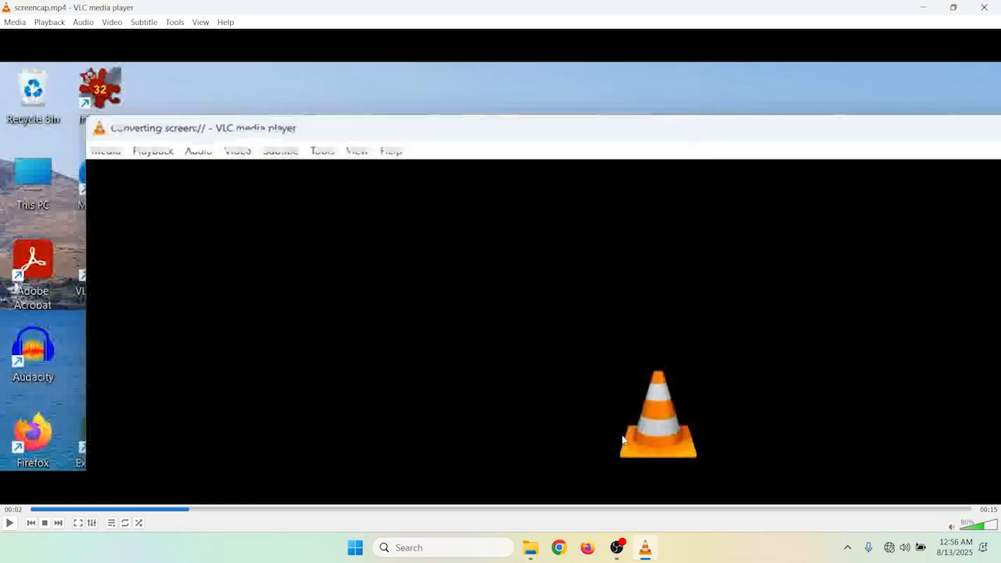
- Add screencap.mp4 from the Videos folder as the source for a conversion and proceed to the conversion settings
left_click(15, 22)
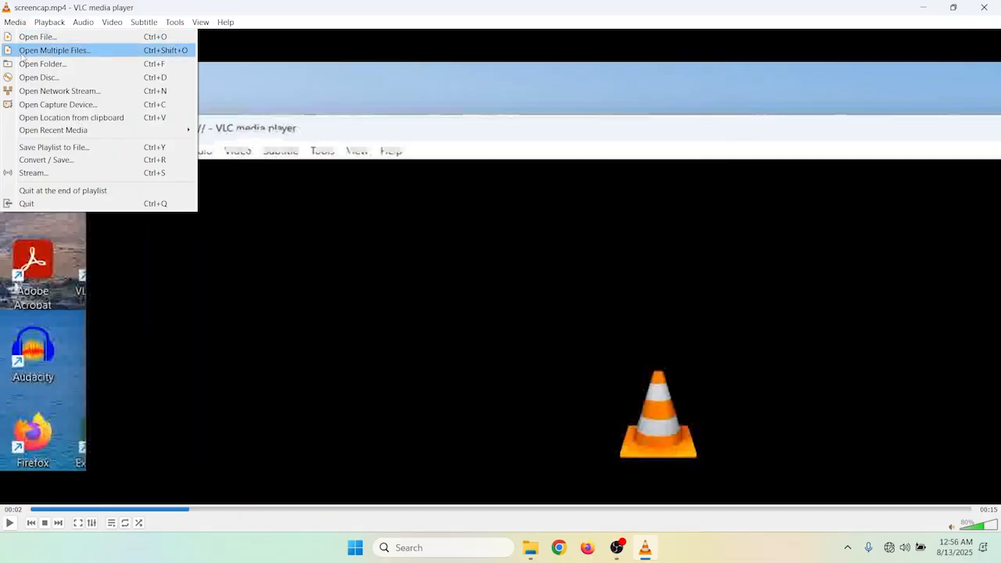
left_click(47, 161)
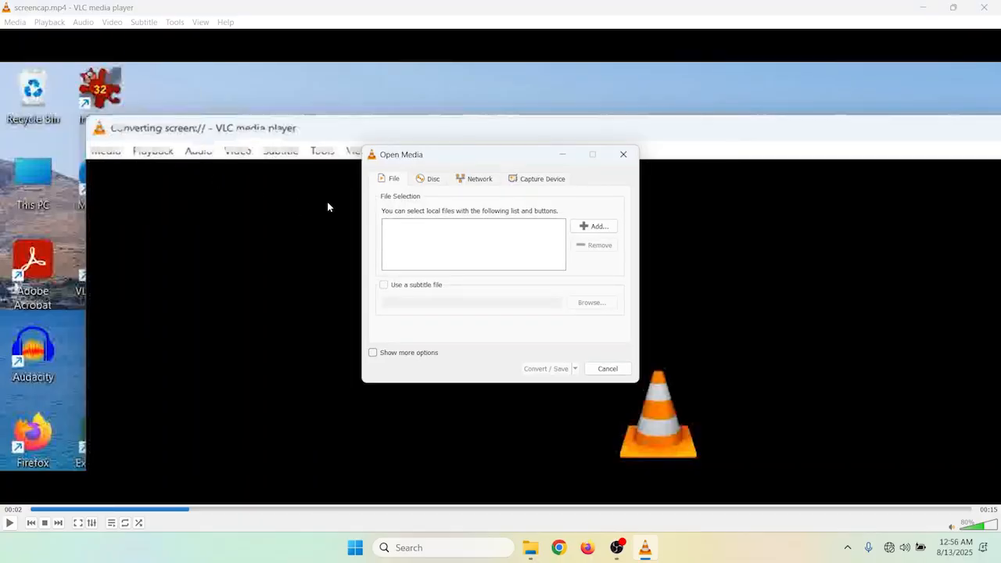
left_click(589, 226)
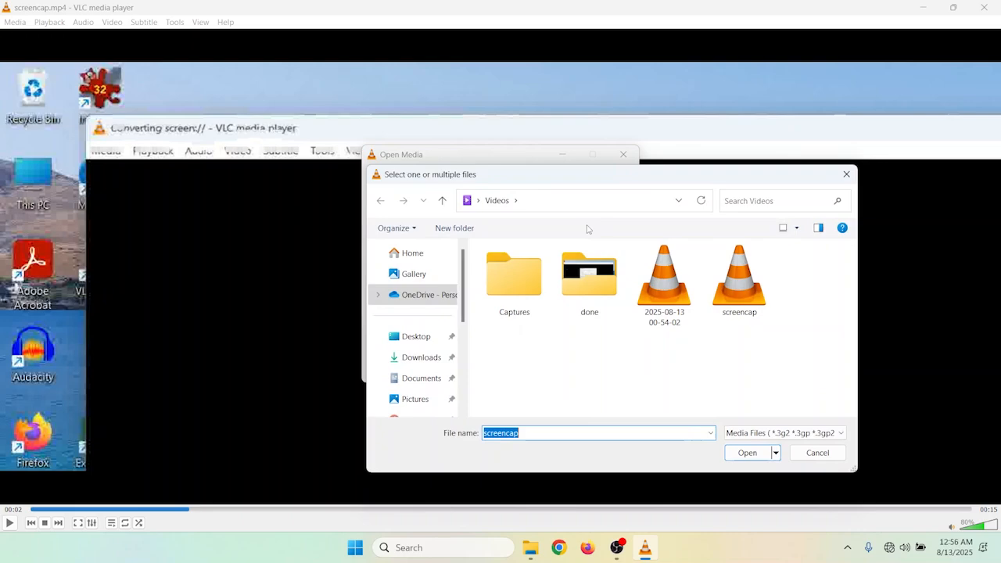
left_click(755, 294)
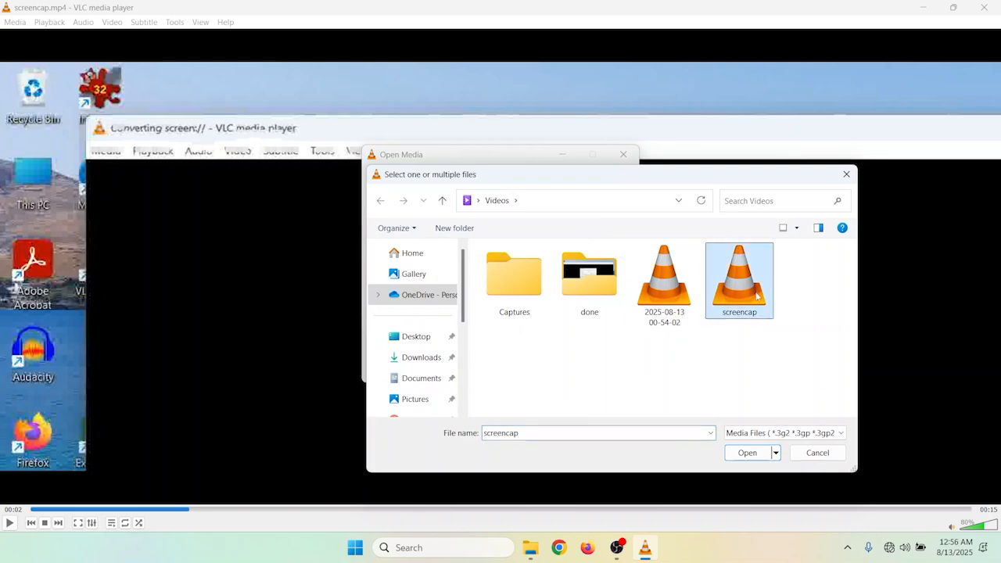
left_click(749, 452)
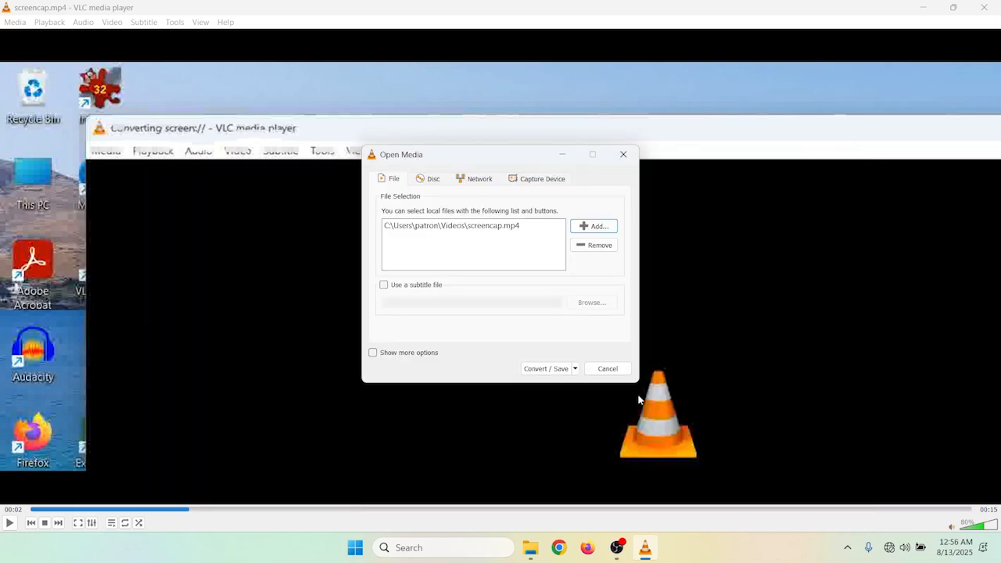
left_click(574, 370)
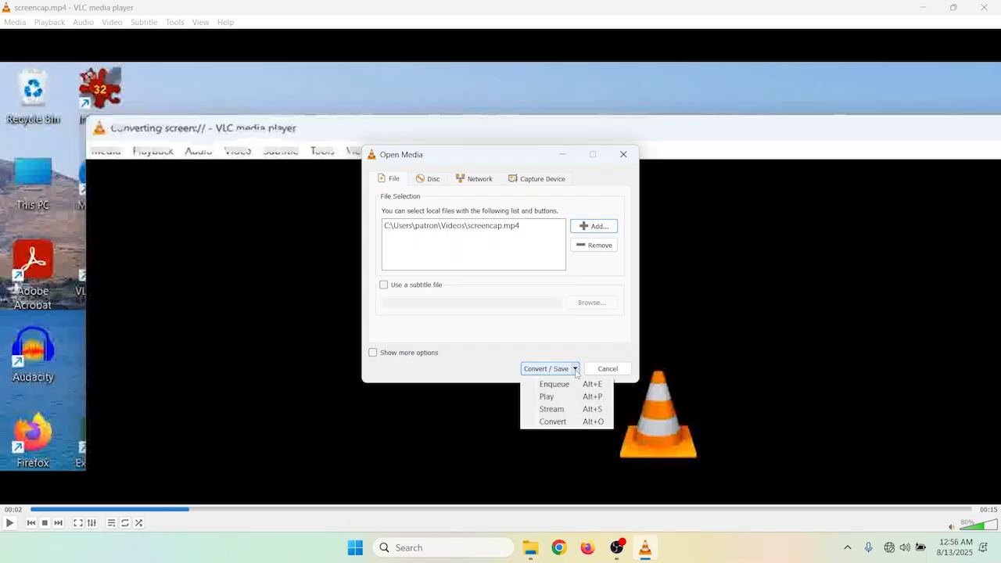
left_click(553, 421)
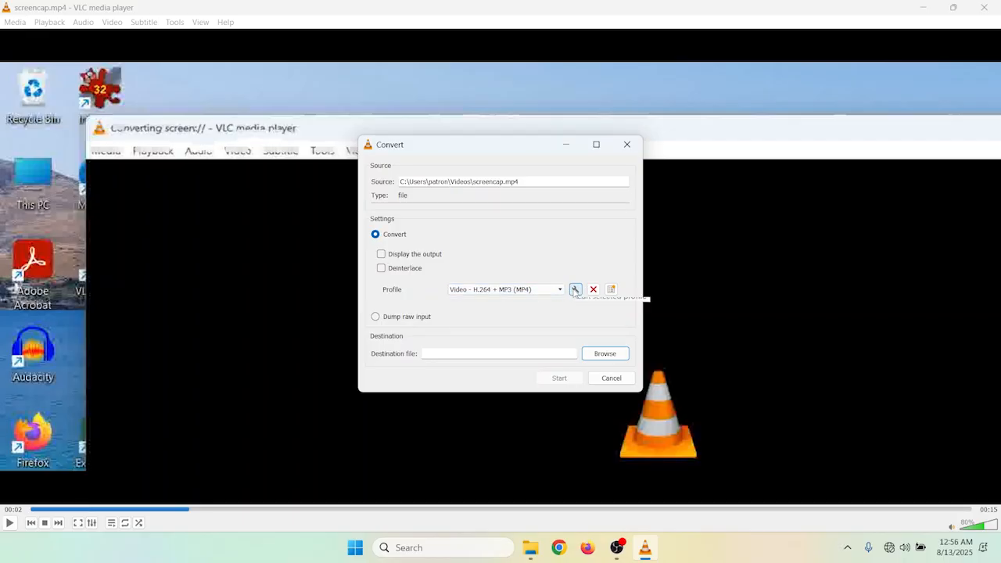
- Enable the Video cropping filter in the Video - H.264 + MP3 (MP4) profile and save the profile
left_click(575, 289)
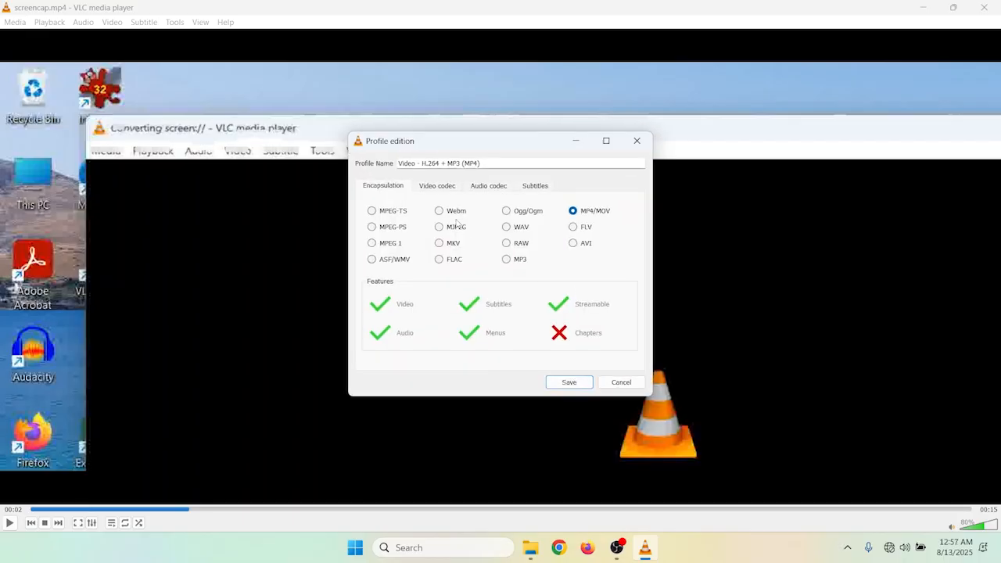
left_click(438, 189)
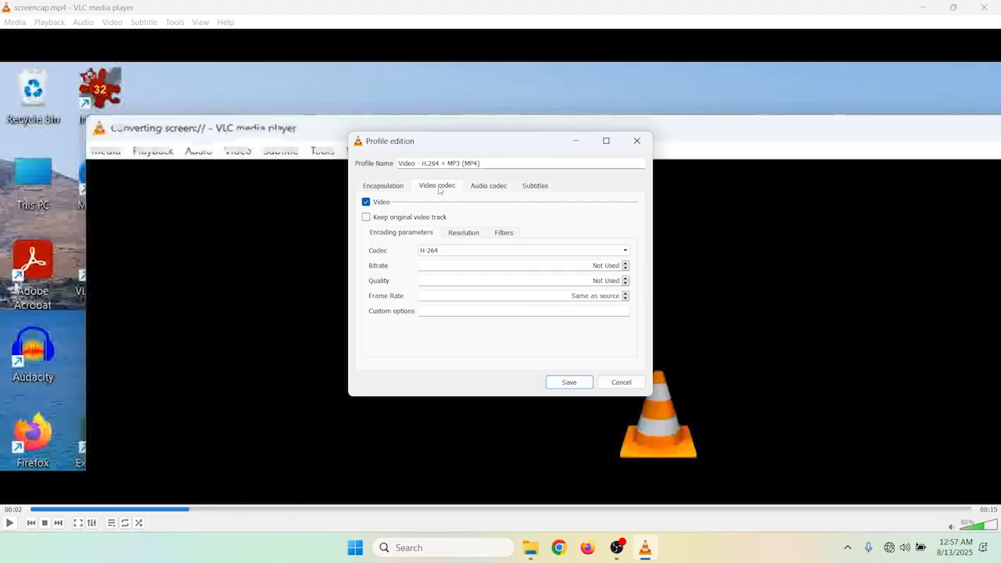
left_click(499, 235)
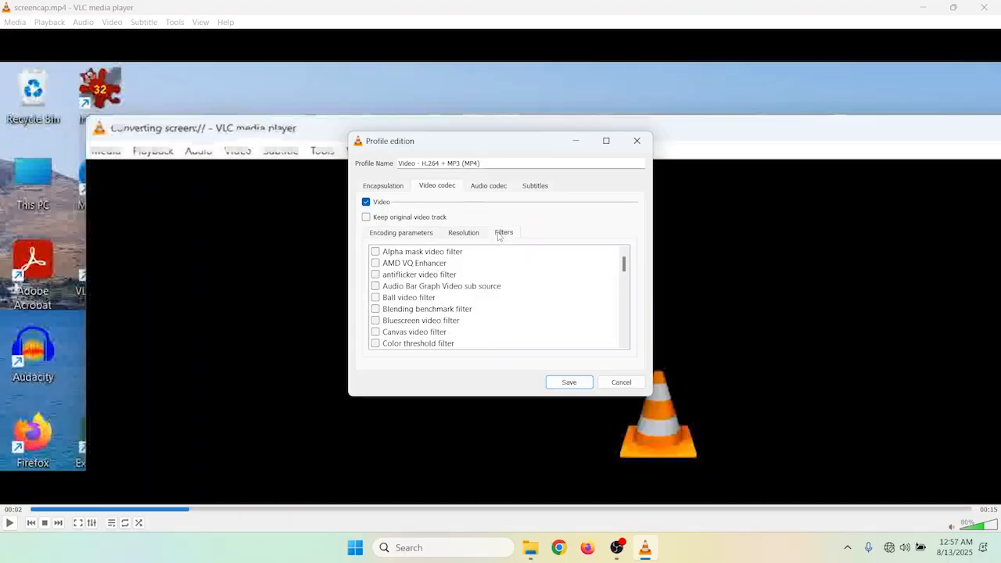
scroll(408, 307, "down", 7)
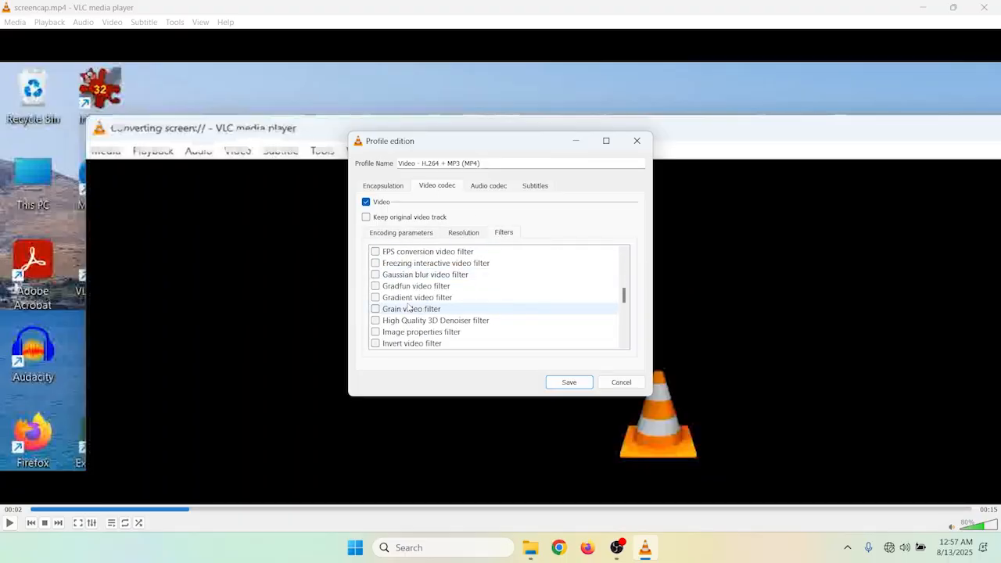
scroll(409, 307, "down", 7)
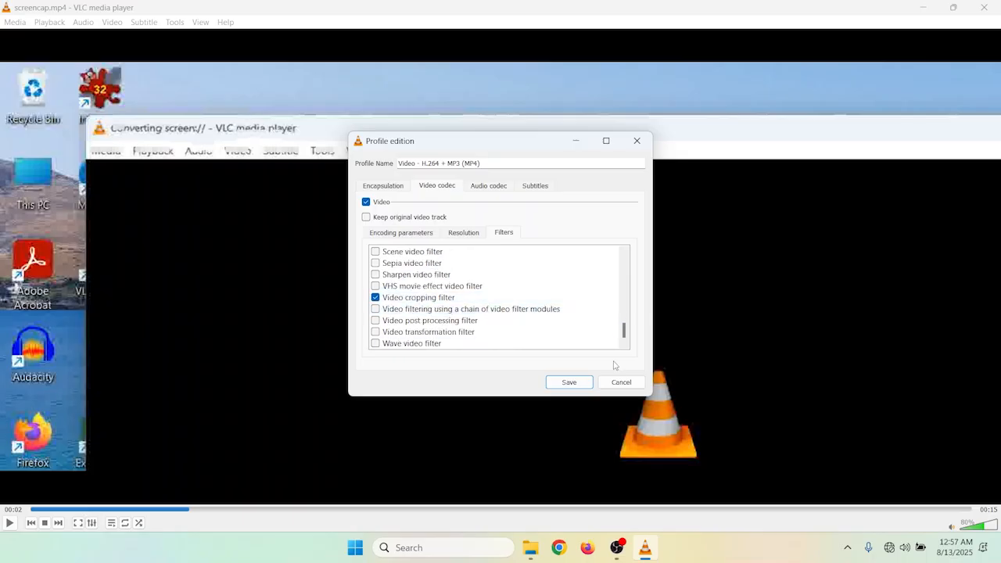
left_click(569, 383)
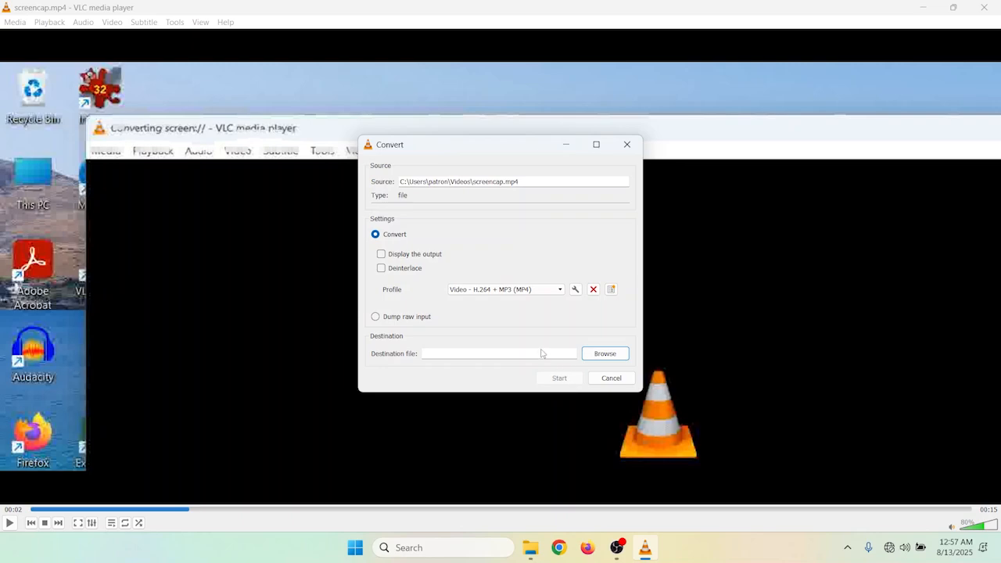
- Set the destination file to crop.mp4 in the Videos folder and run the conversion
left_click(604, 354)
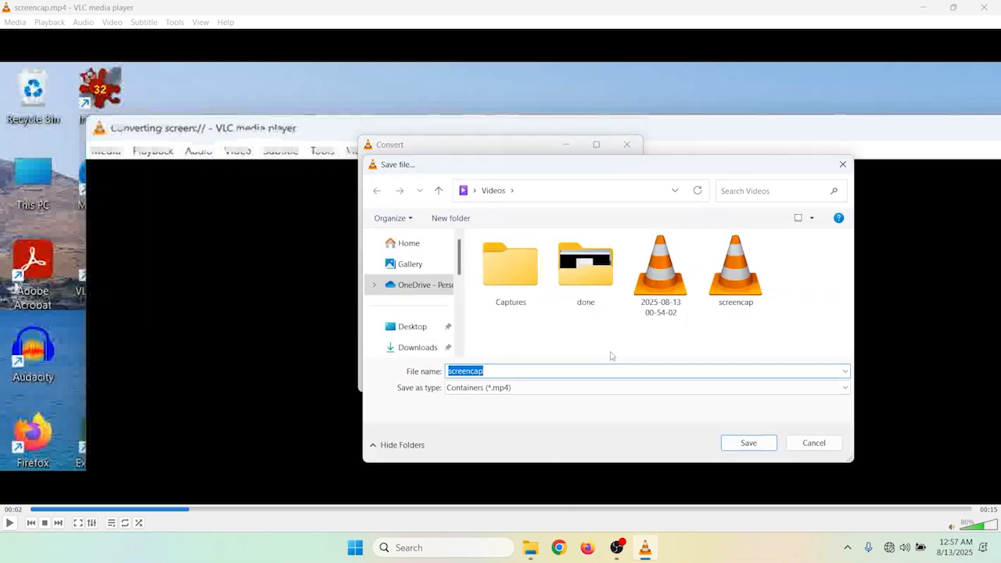
type("crop")
left_click(744, 444)
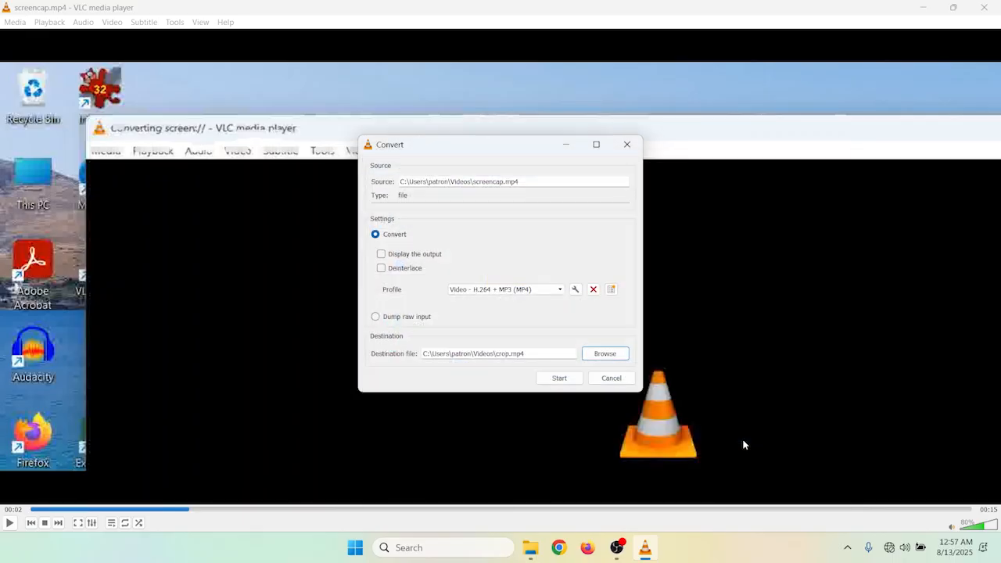
left_click(559, 378)
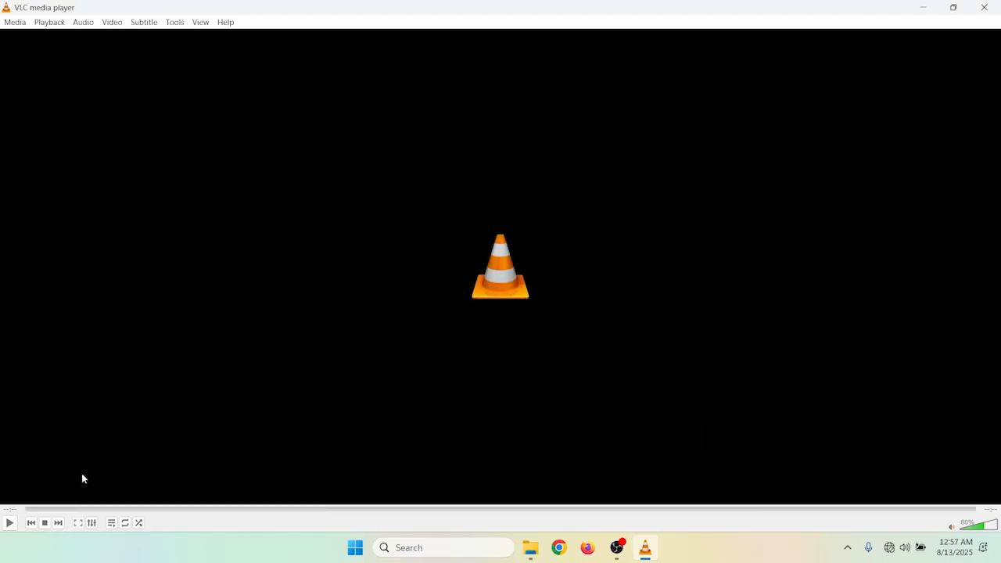
left_click(10, 523)
- Close the player and play the converted crop video from the Videos folder in File Explorer
left_click(985, 8)
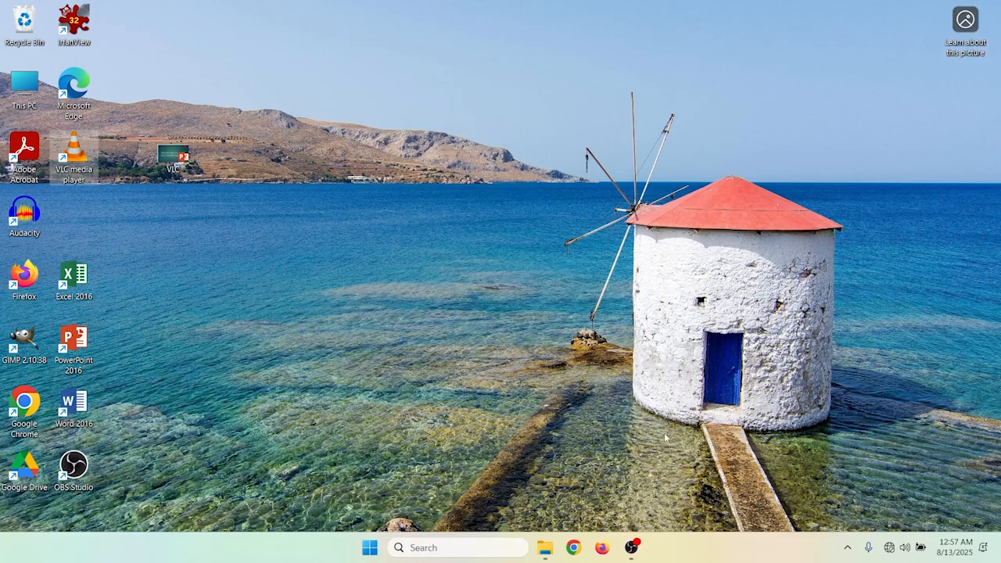
left_click(545, 551)
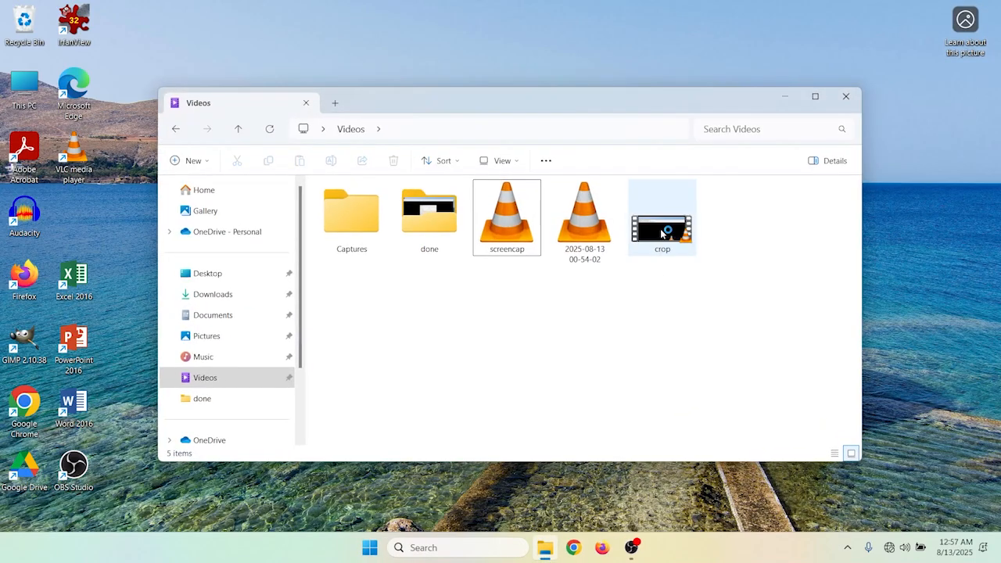
double_click(660, 229)
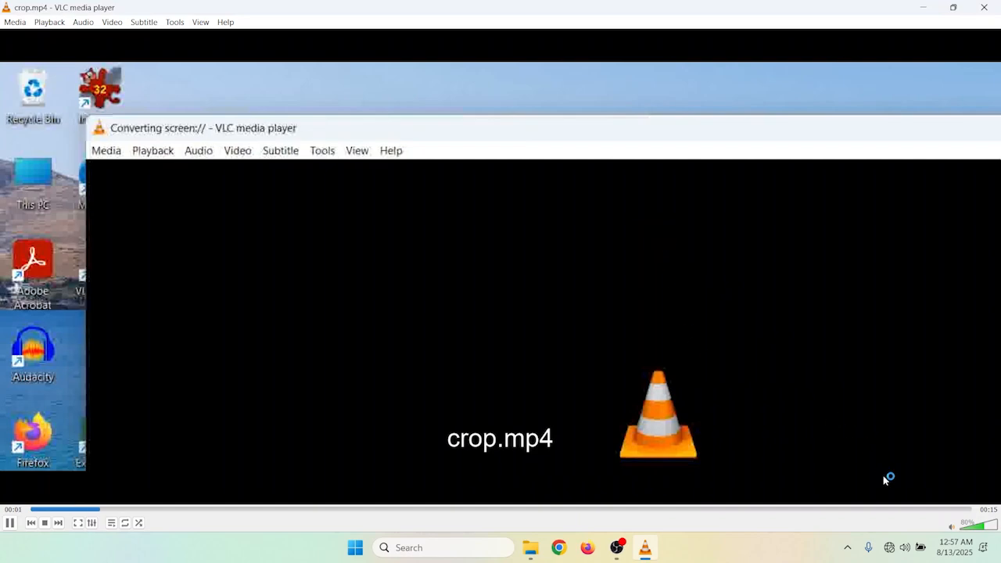
- Lower the playback volume to 5% and pause the cropped video
left_click(978, 526)
left_click_drag(979, 530, 962, 531)
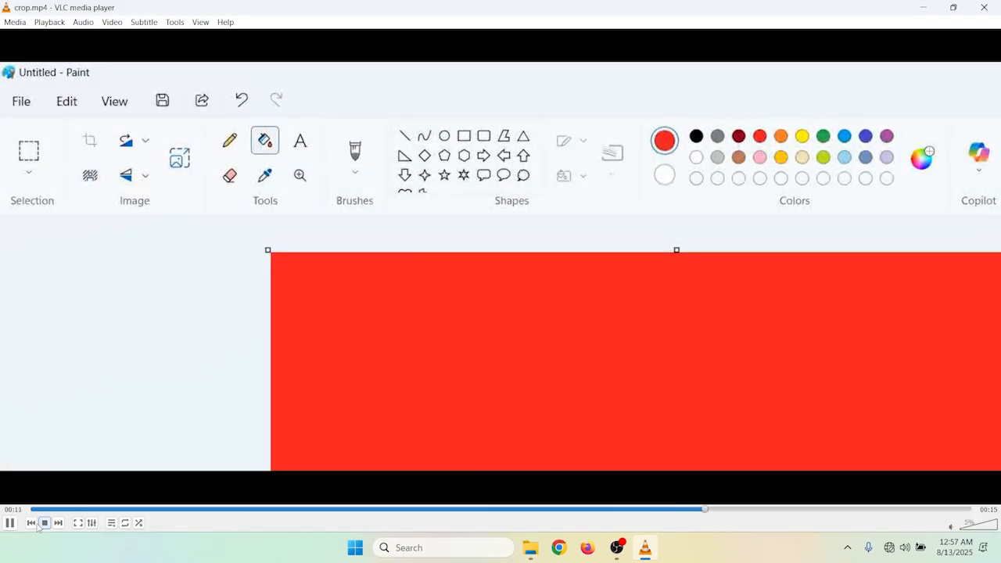
left_click(10, 523)
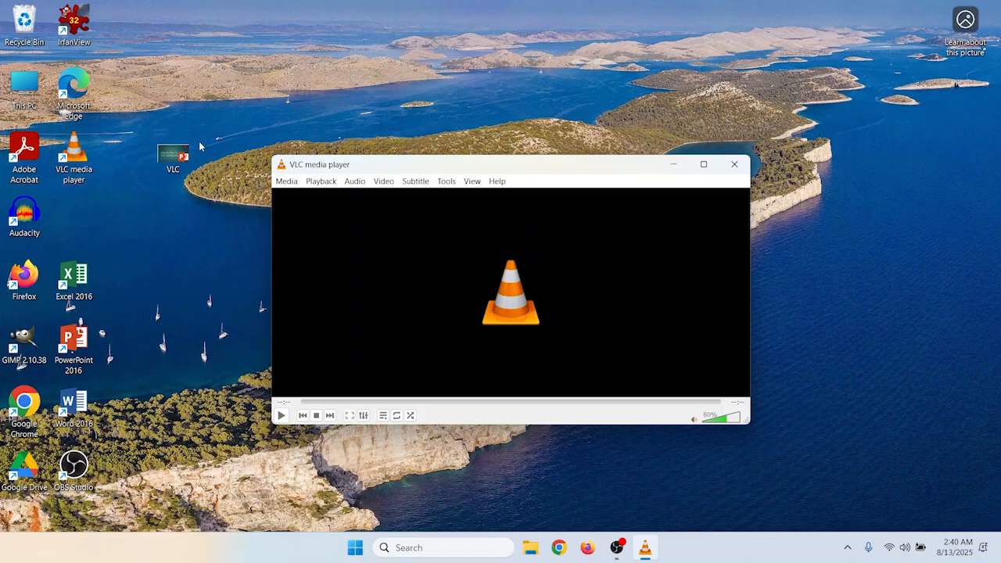
left_click(287, 181)
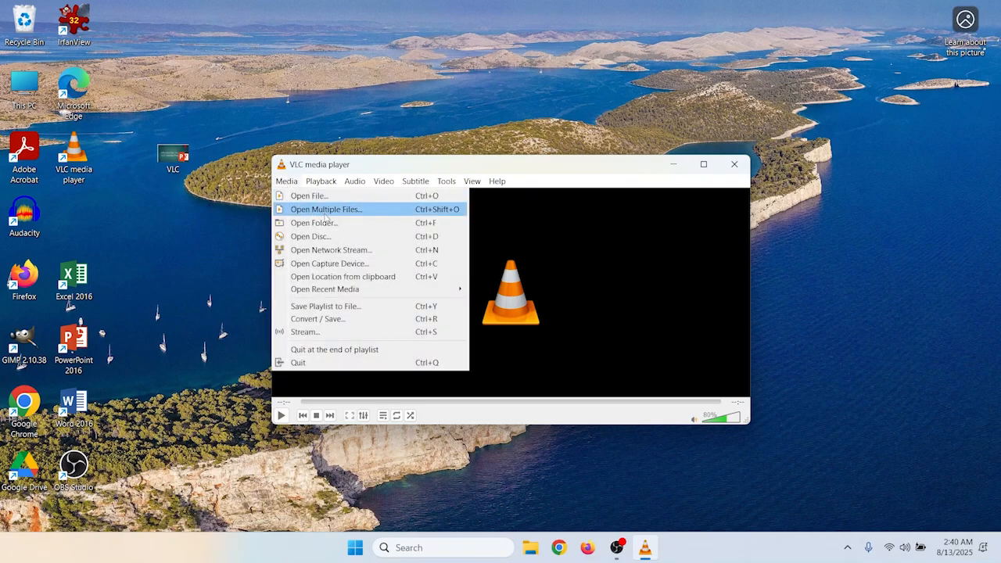
left_click(344, 318)
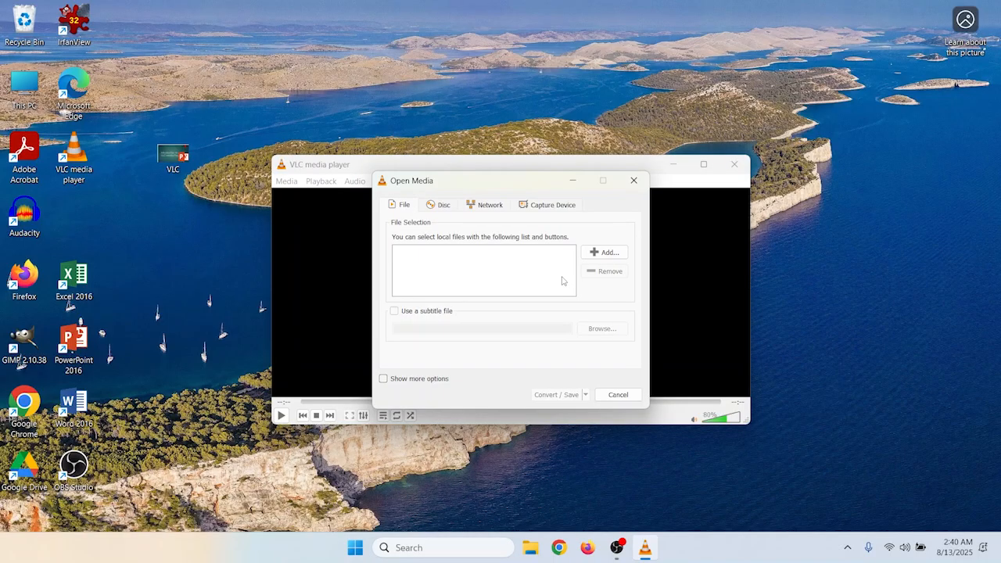
left_click(606, 253)
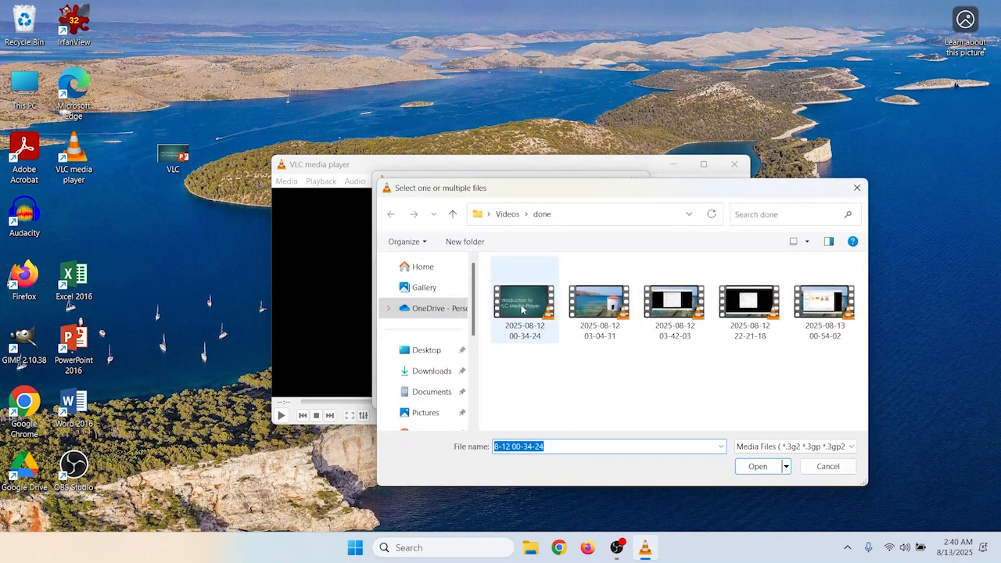
left_click(521, 310)
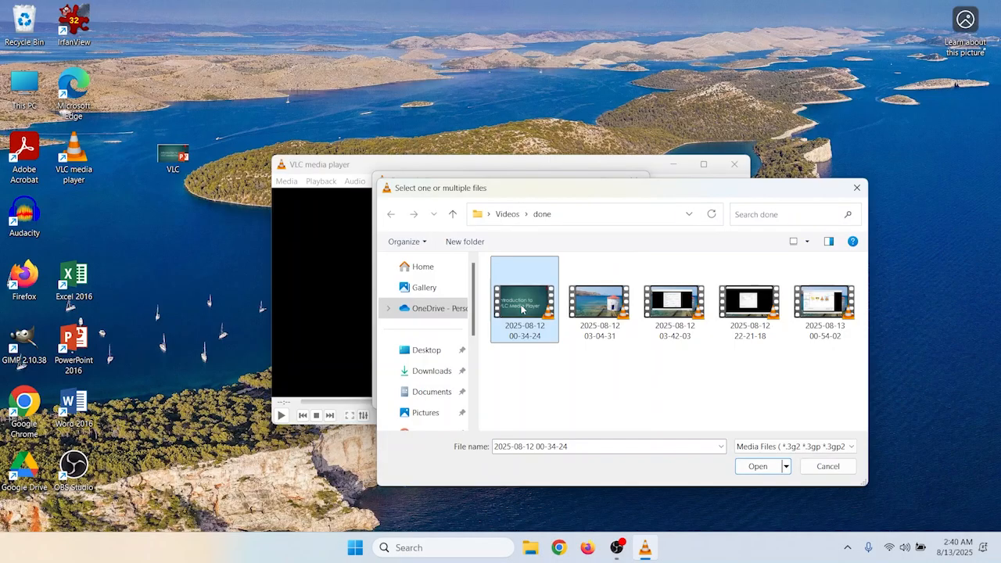
left_click(755, 468)
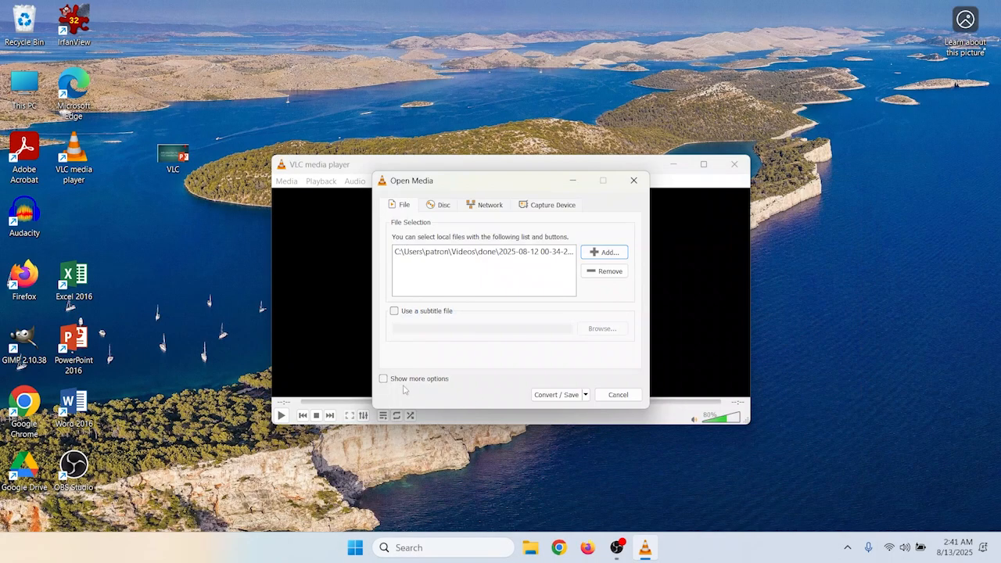
- Show the extra source options and set the start time to 10 s and the stop time to 15 s
left_click(383, 380)
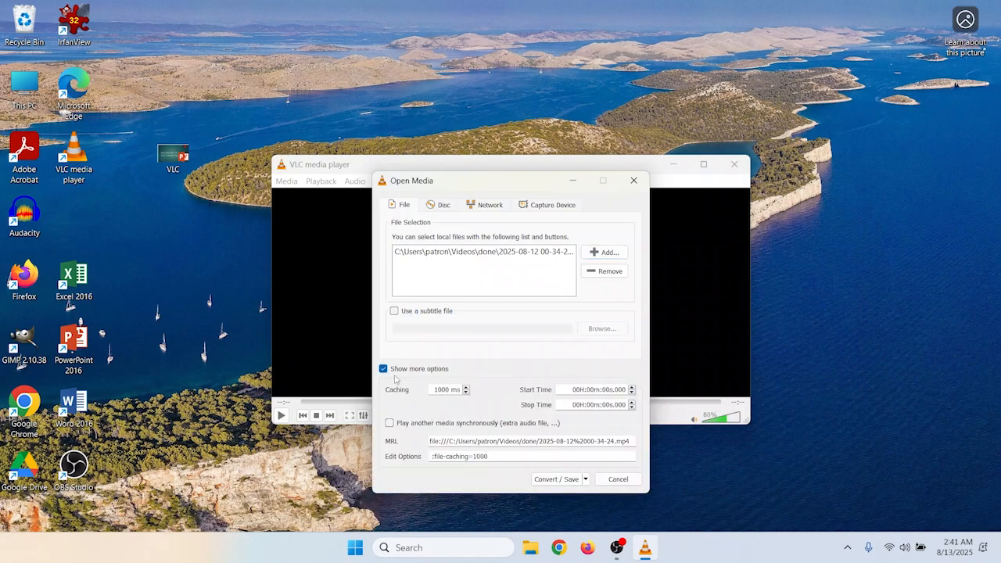
double_click(604, 388)
type("10")
double_click(603, 404)
type("15")
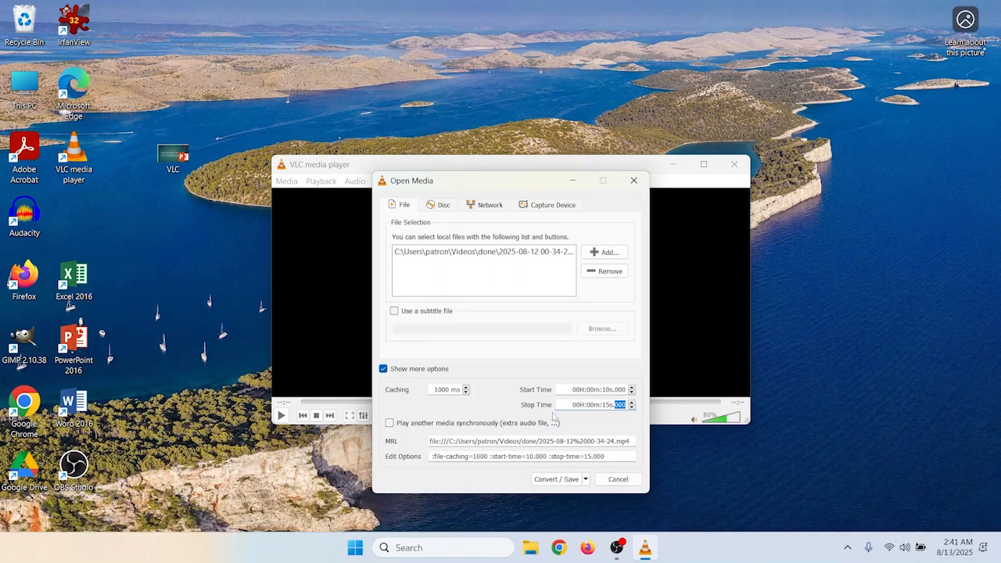
- Proceed to the Convert settings and edit the H.264 + MP3 (MP4) profile to keep the original video and audio tracks
left_click(585, 480)
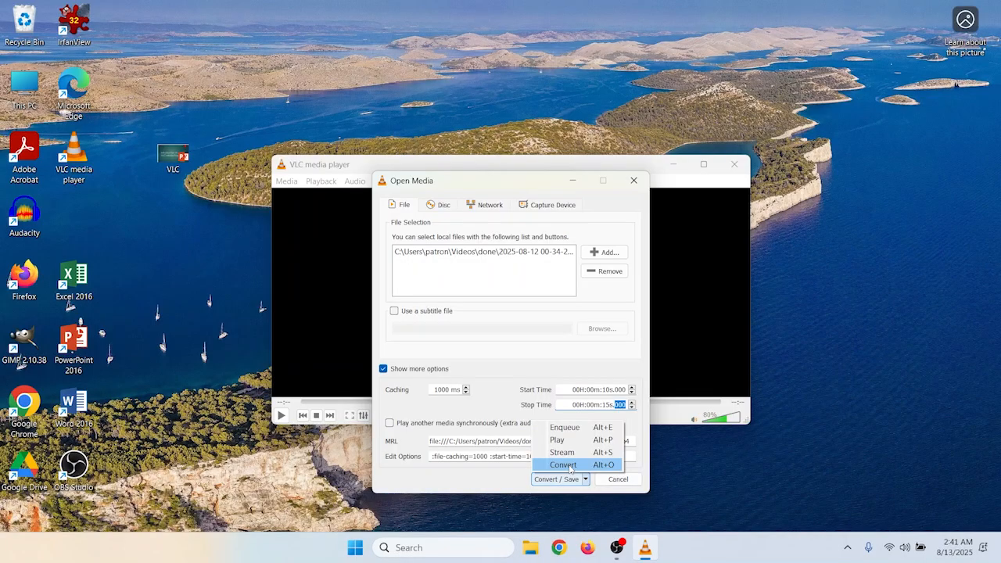
left_click(570, 466)
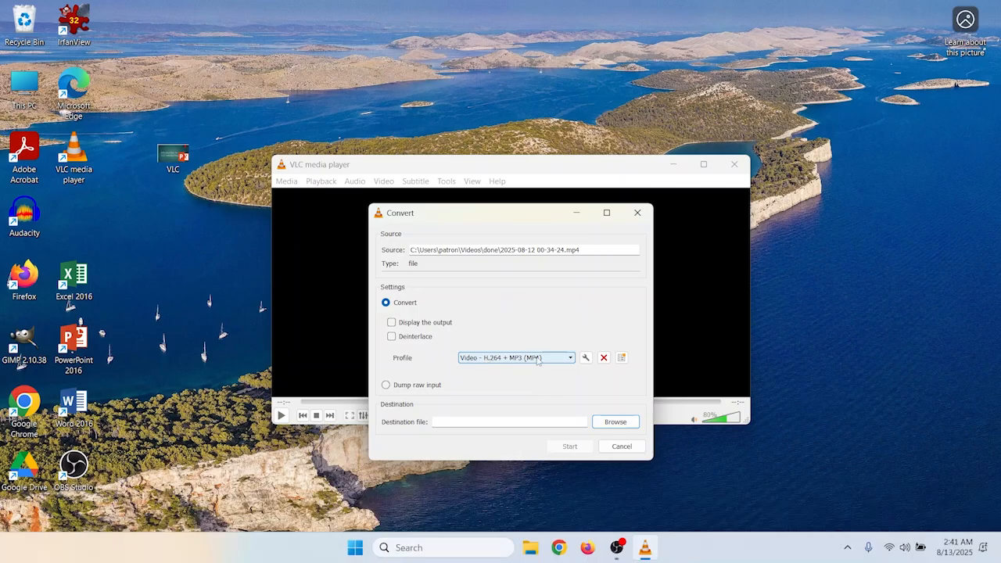
left_click(585, 358)
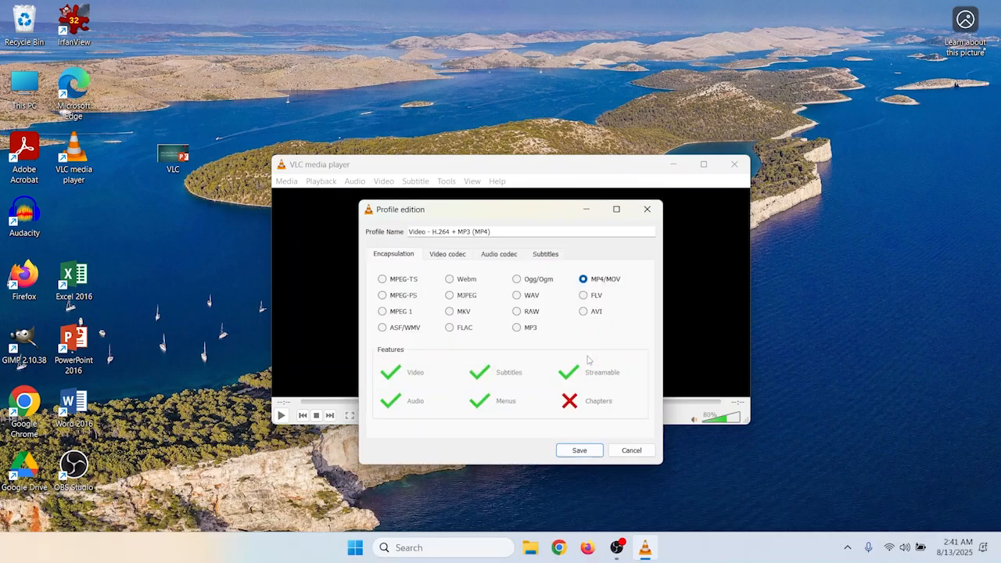
left_click(445, 254)
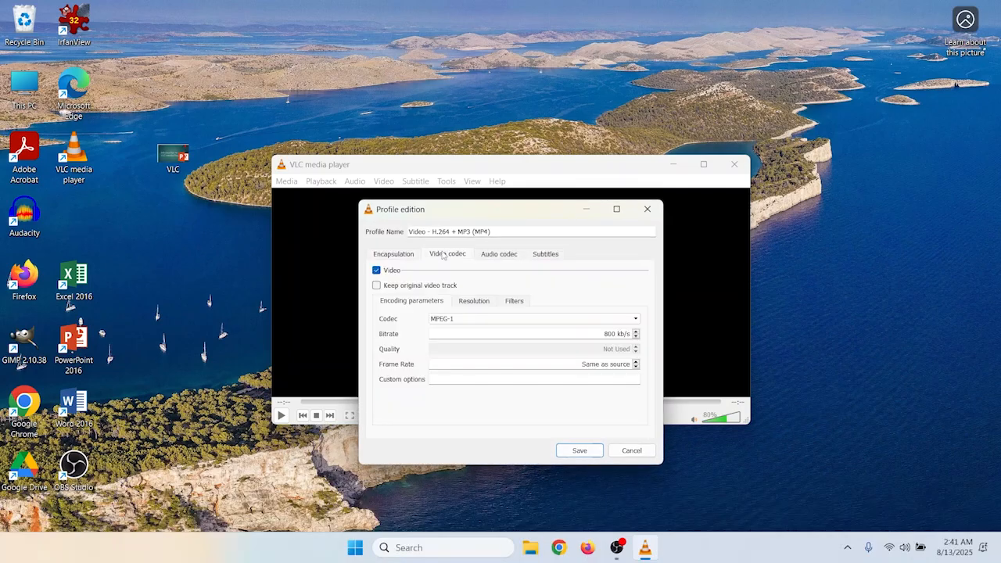
left_click(376, 285)
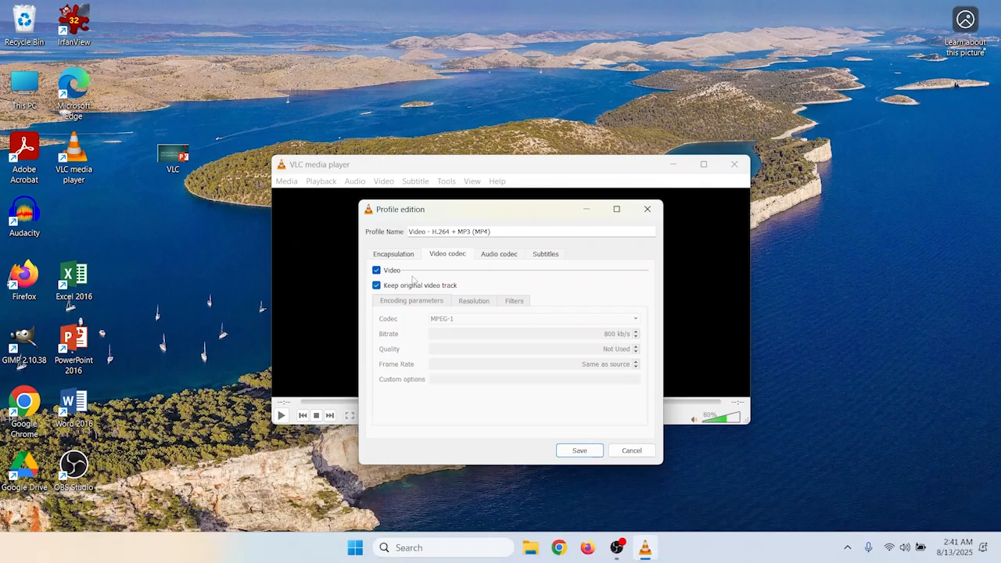
left_click(493, 257)
left_click(378, 286)
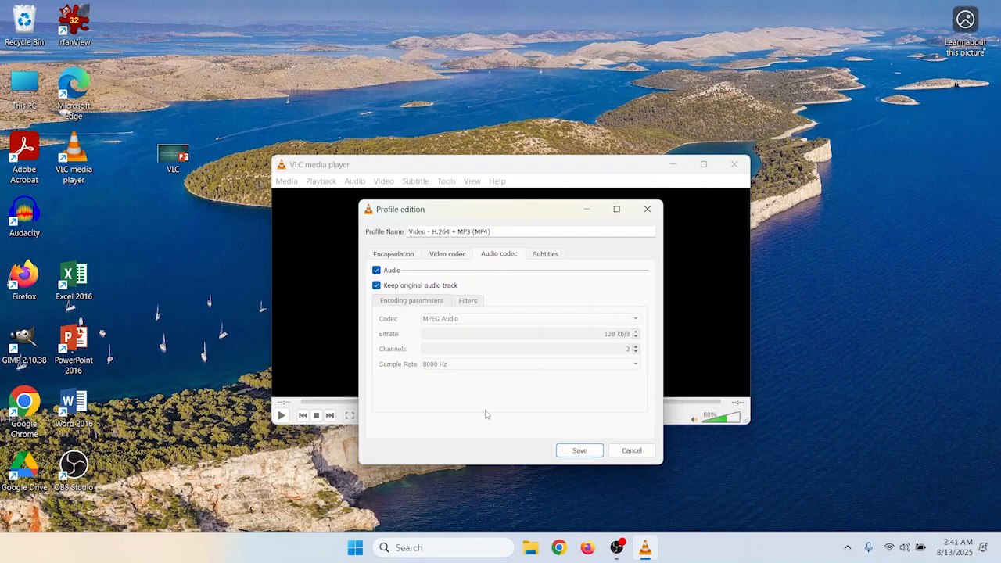
left_click(588, 451)
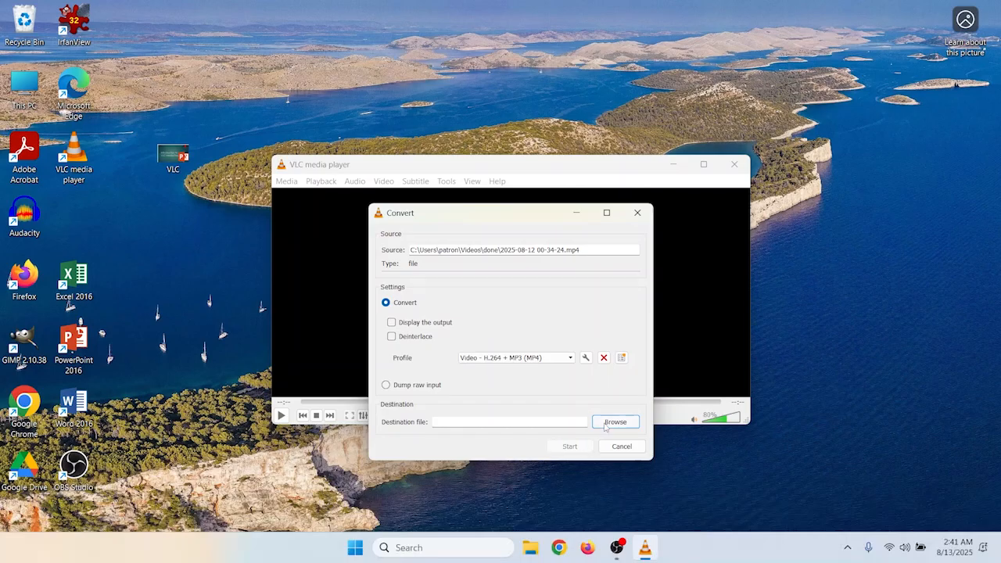
- Set the destination file to trim in the Videos folder and start the conversion
left_click(617, 422)
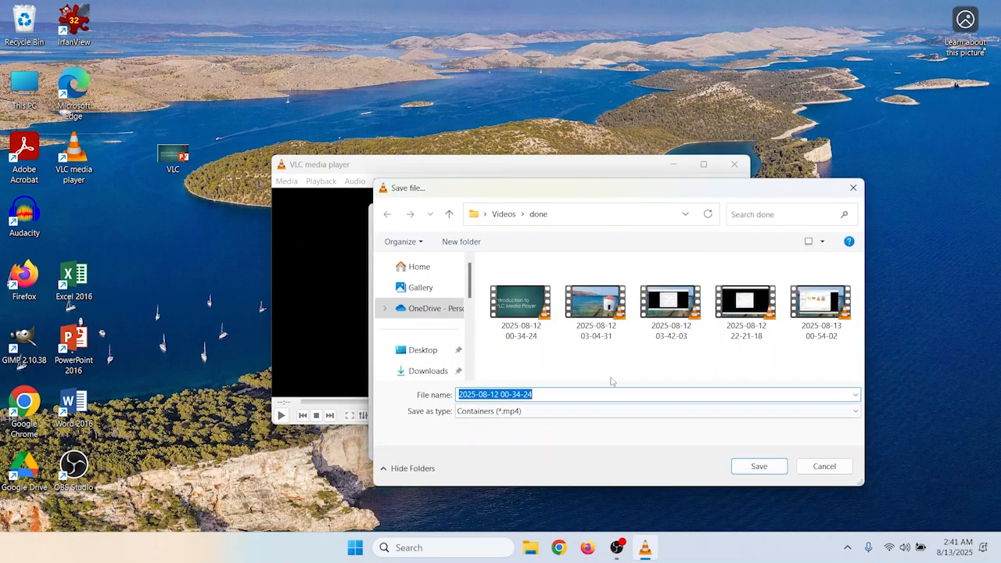
left_click(503, 213)
type("trim")
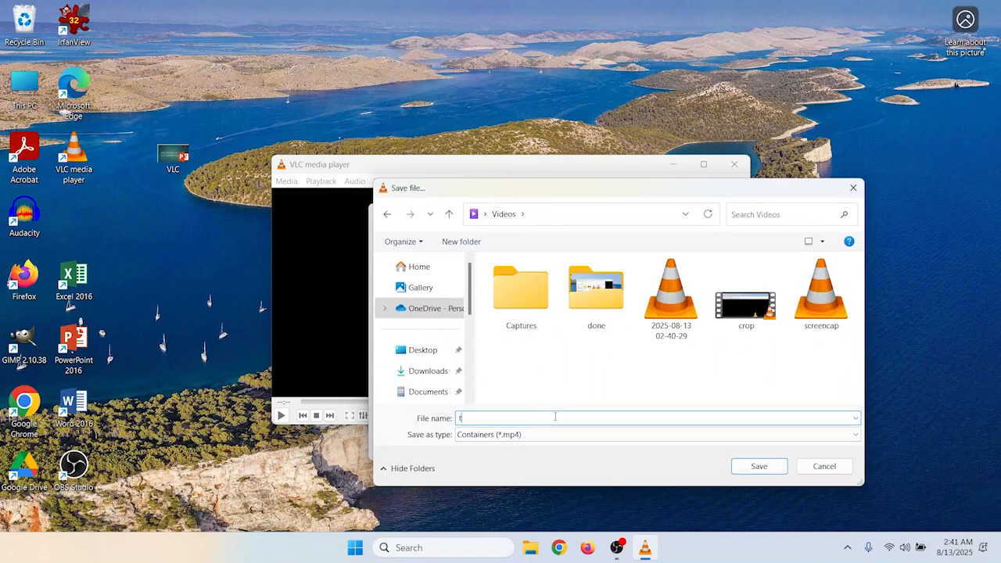
left_click(752, 467)
left_click(577, 446)
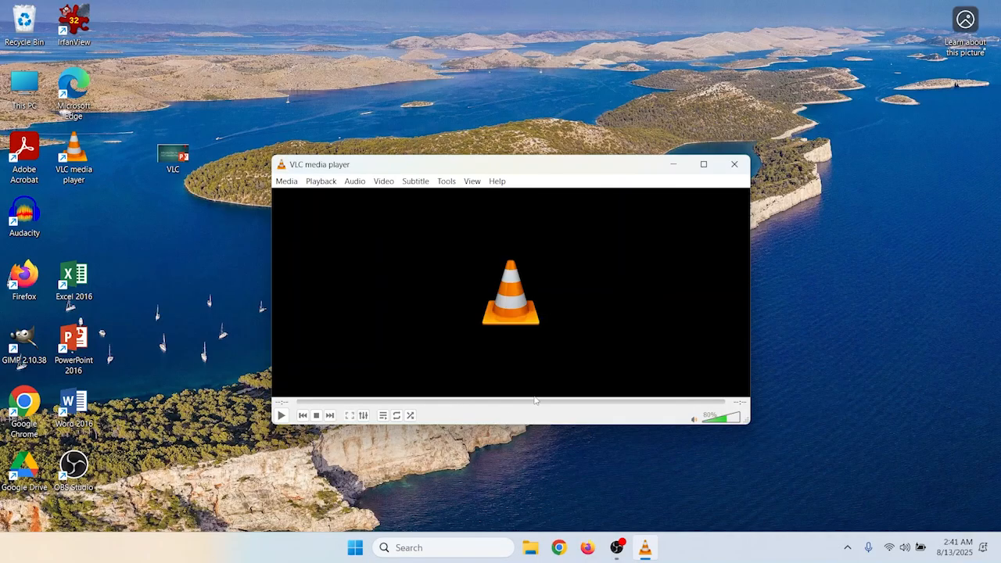
- Close the player, play the converted trim video from the Videos folder in File Explorer, and reposition the player window
left_click(734, 165)
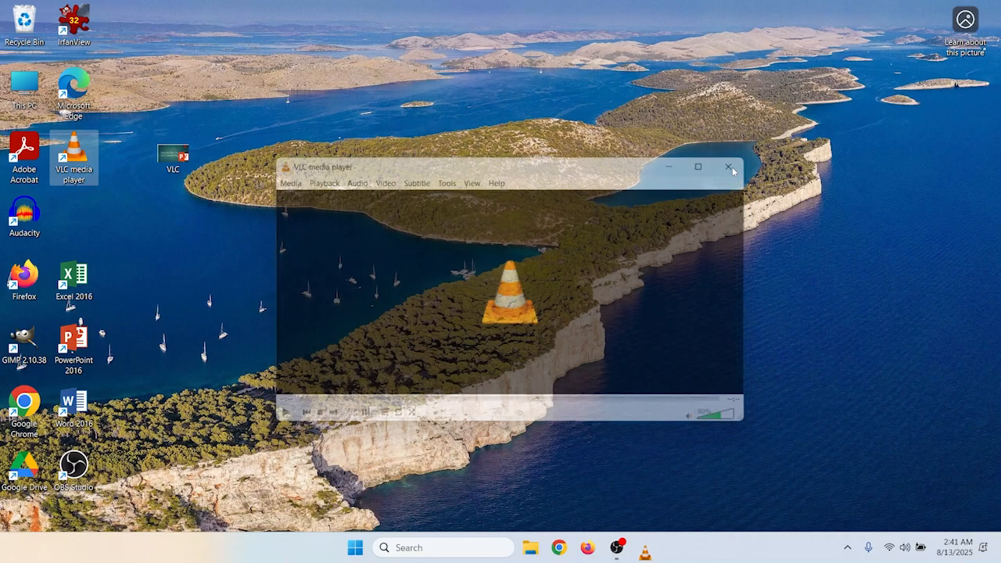
left_click(545, 547)
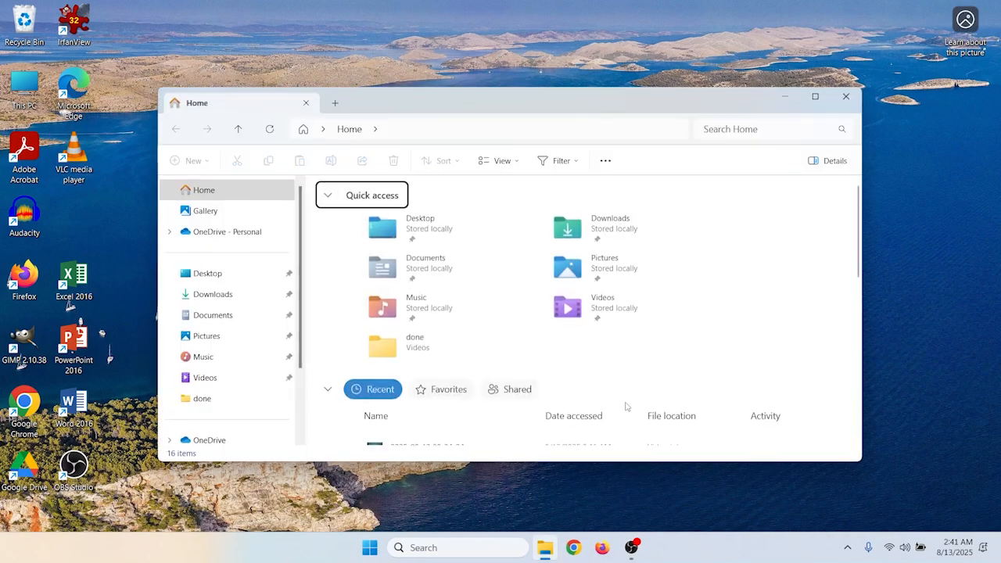
left_click(206, 377)
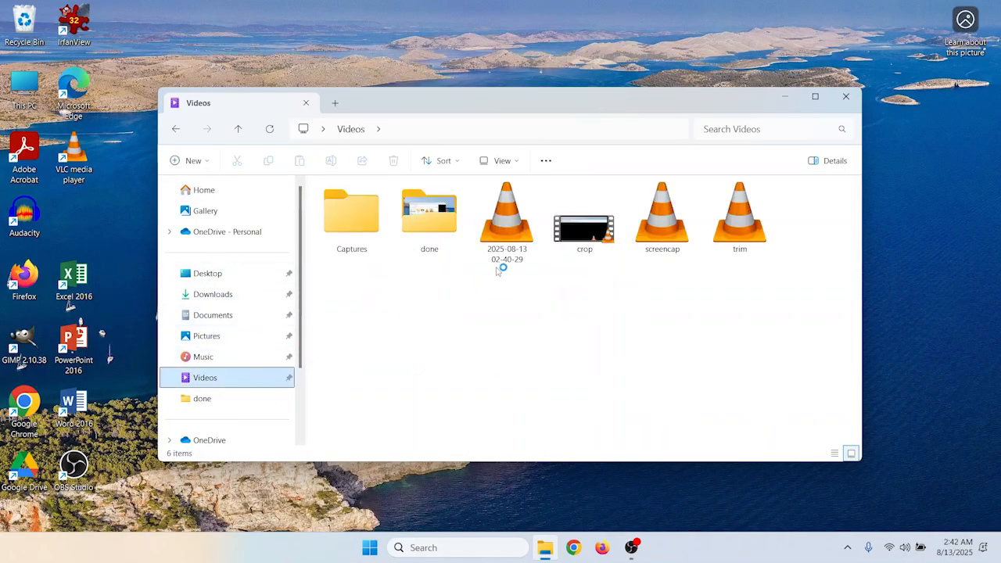
double_click(737, 234)
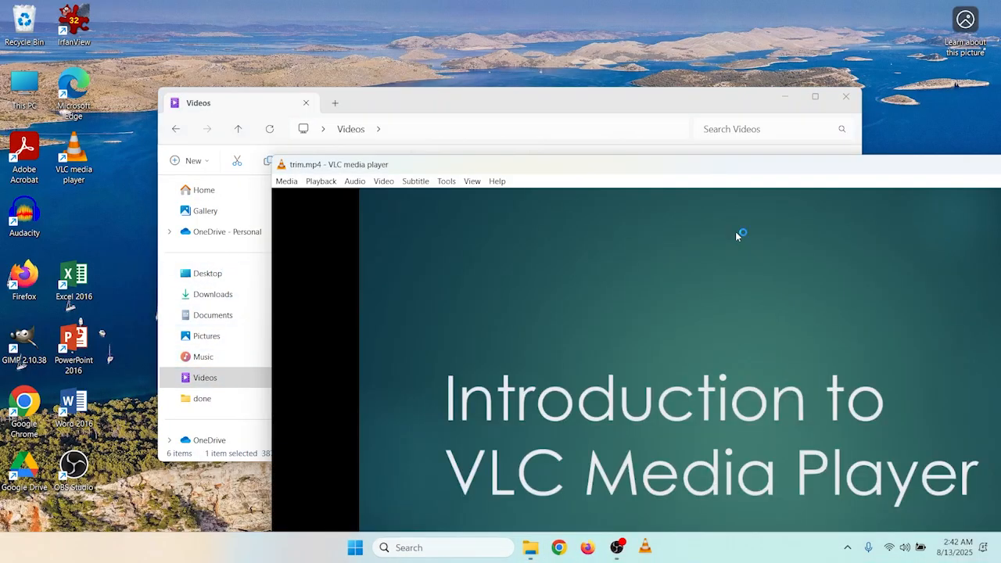
left_click_drag(640, 167, 442, 3)
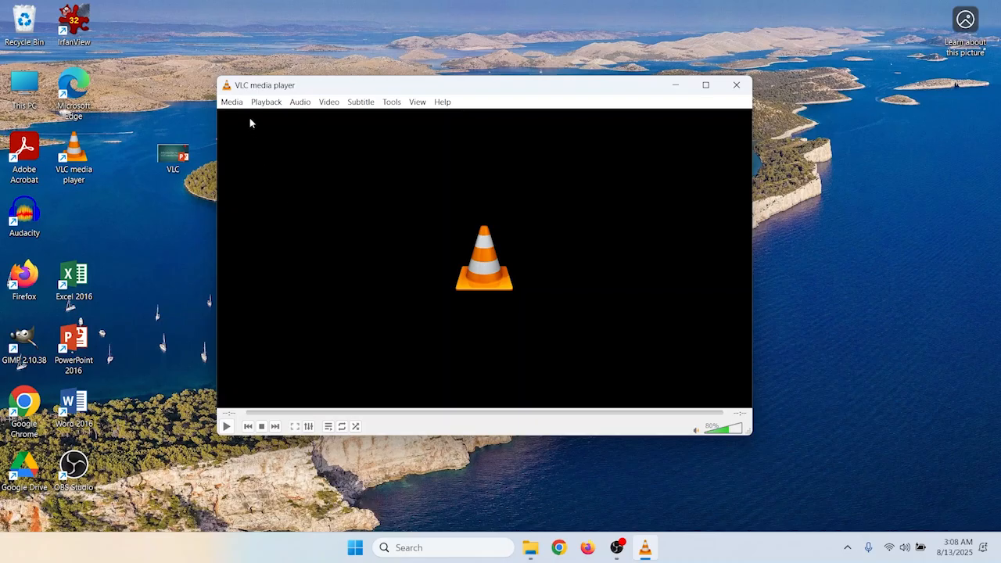
left_click(232, 102)
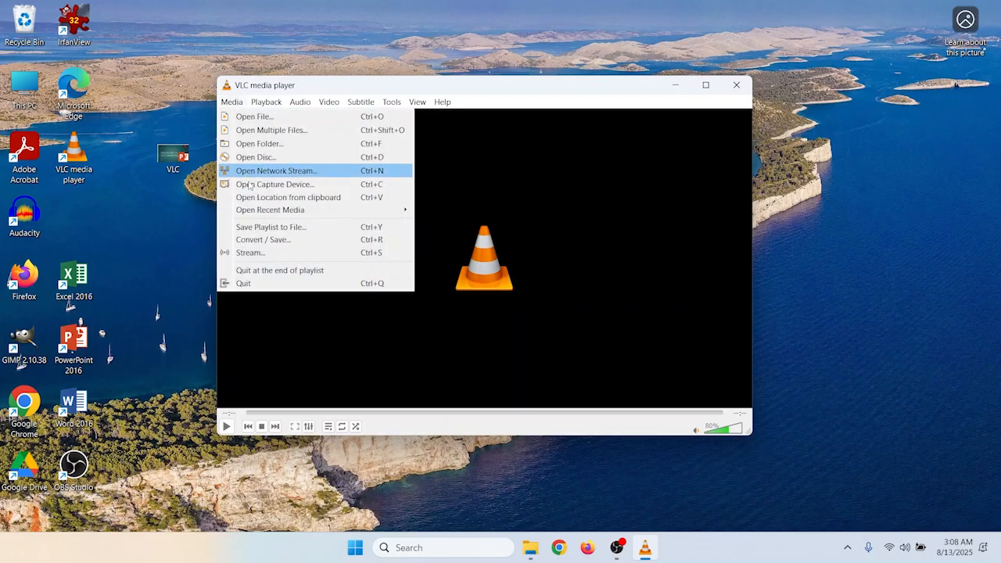
left_click(262, 241)
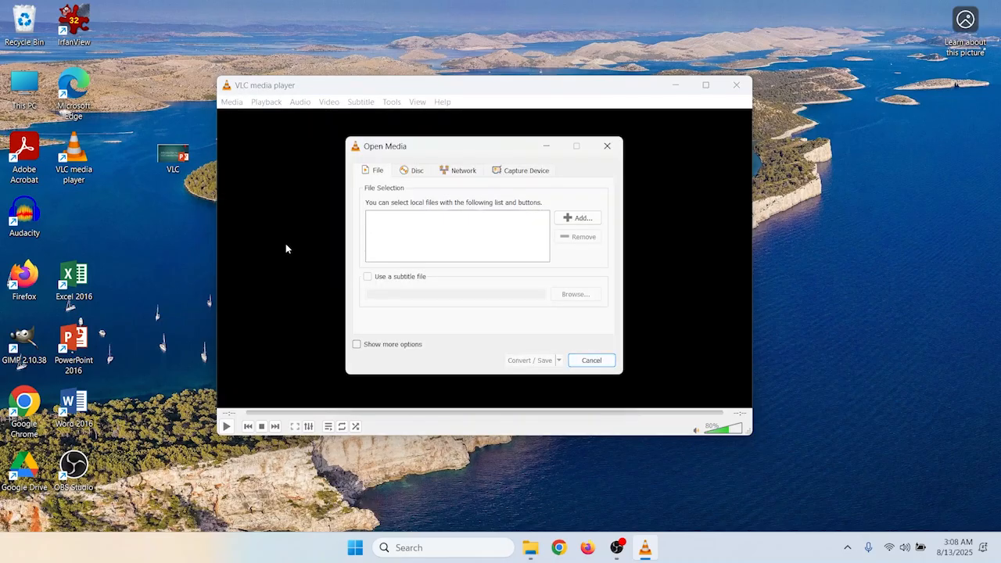
left_click(578, 218)
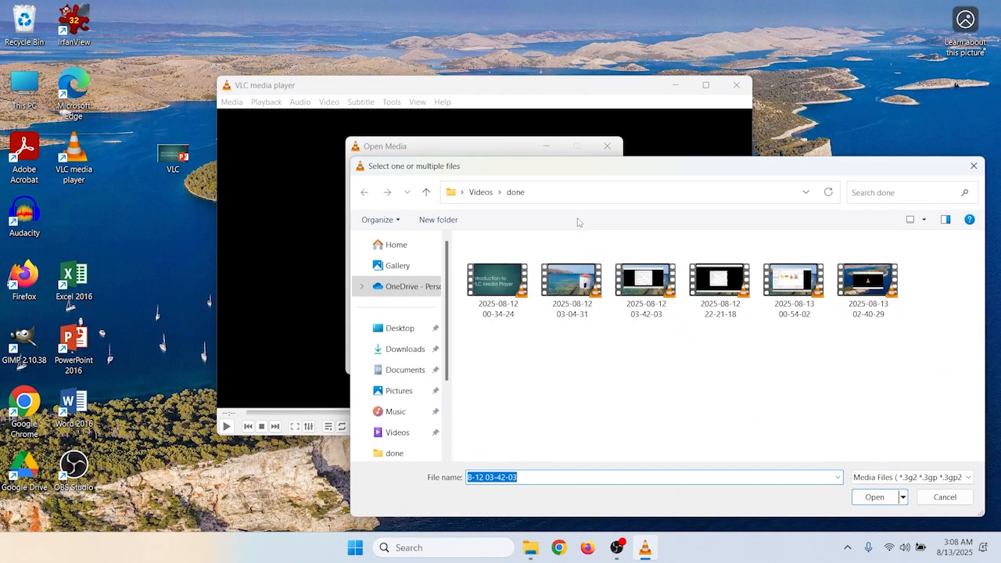
left_click(503, 282)
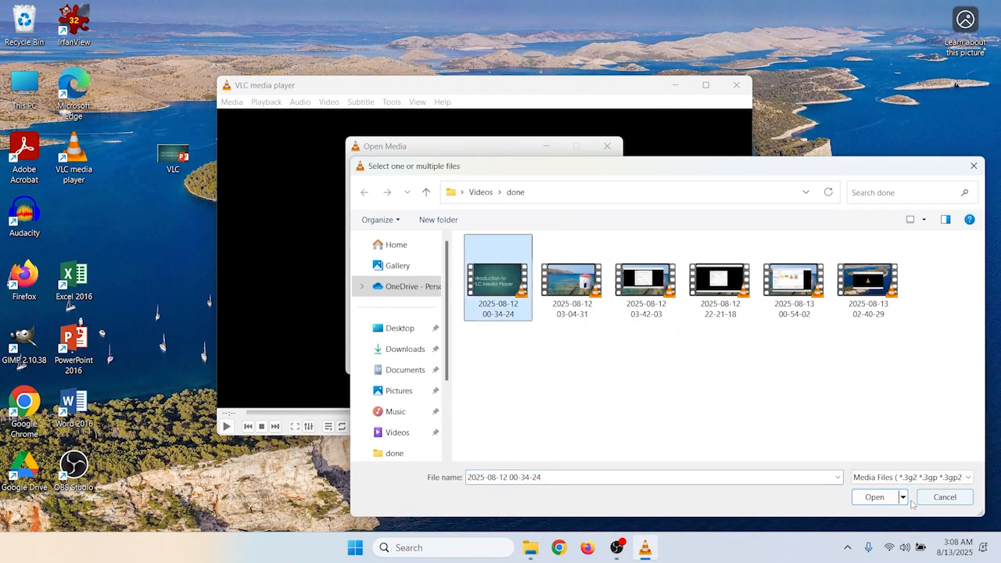
left_click(874, 497)
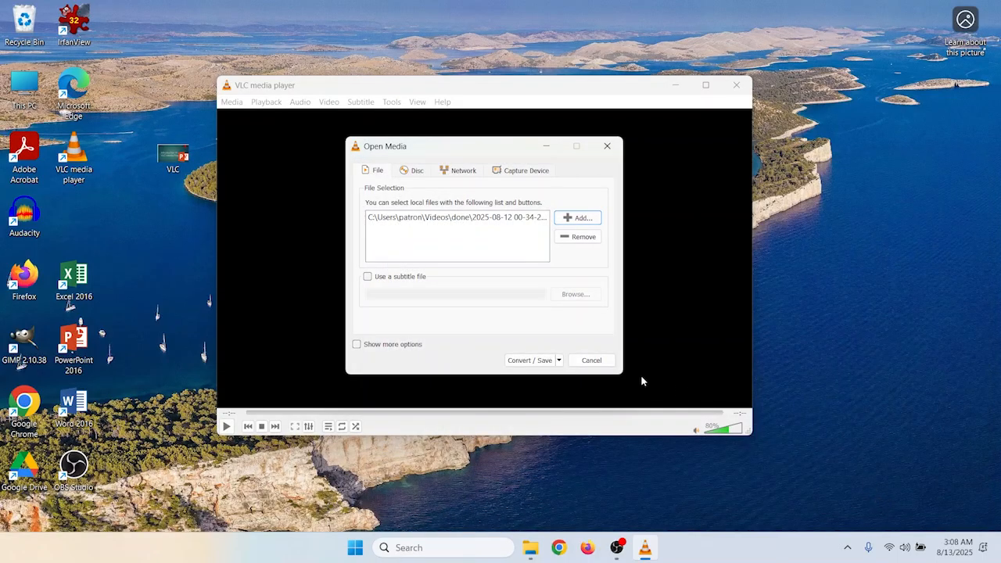
- Proceed to the Convert settings and choose the Audio - MP3 profile for the output
left_click(559, 360)
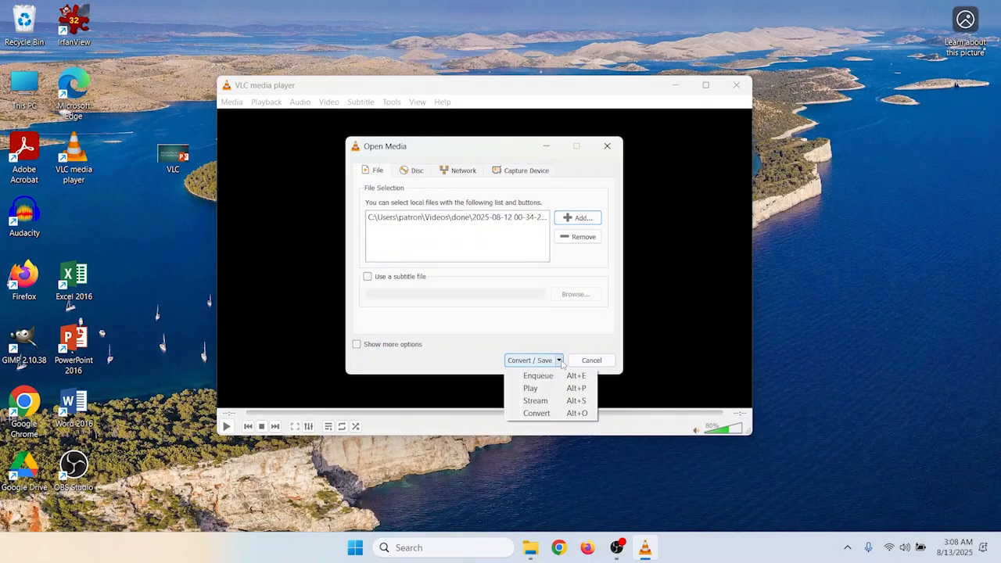
left_click(538, 414)
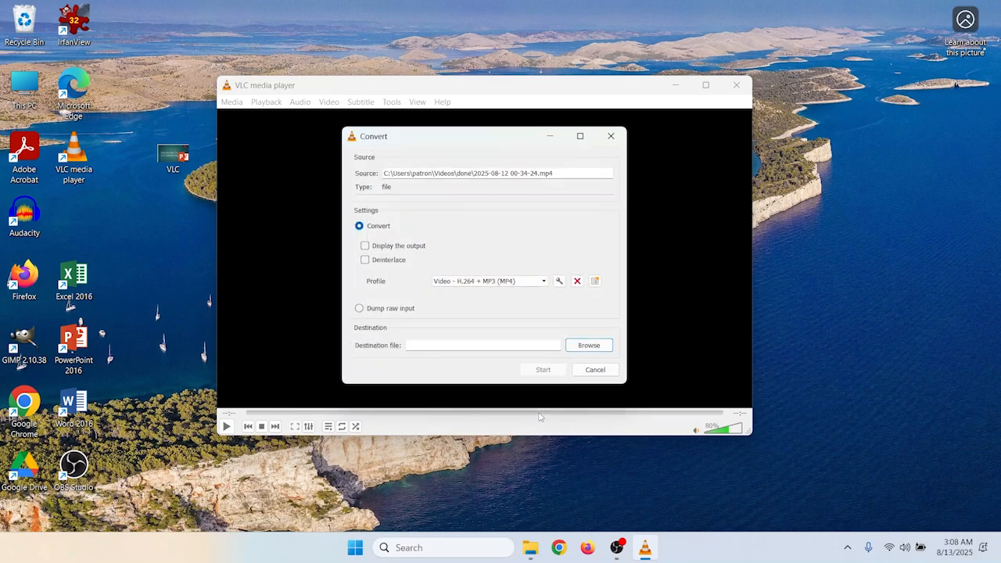
left_click(468, 283)
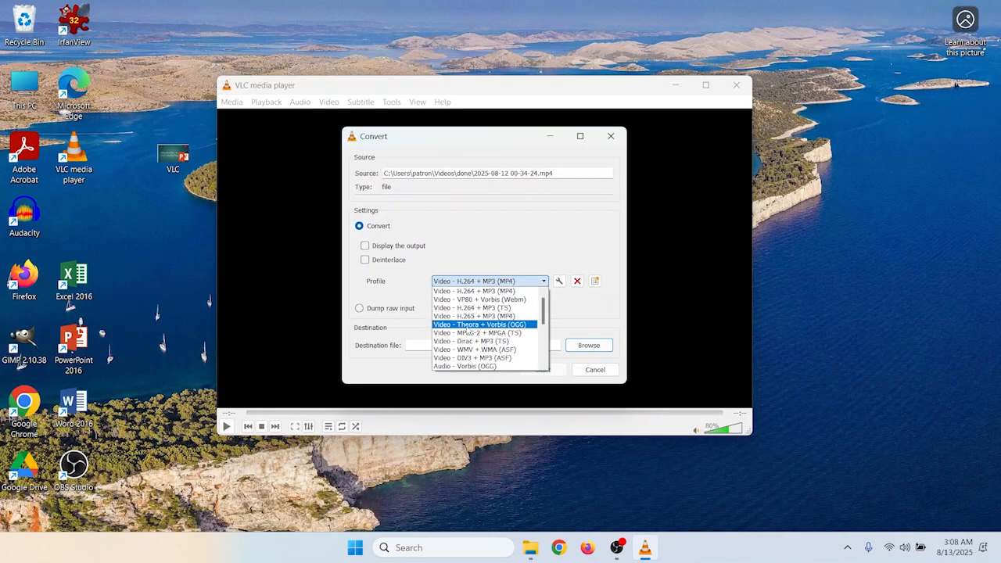
scroll(468, 332, "down", 2)
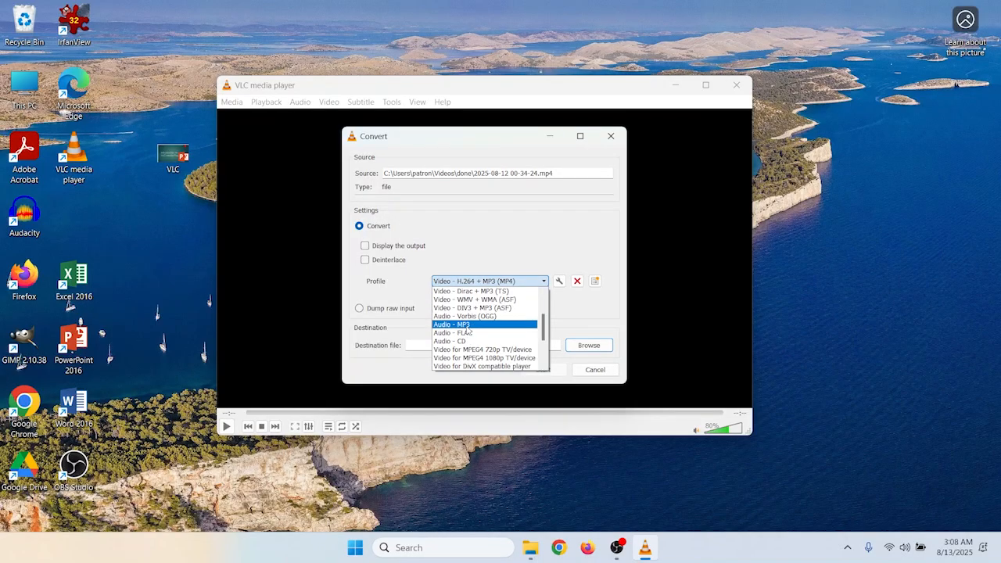
left_click(468, 327)
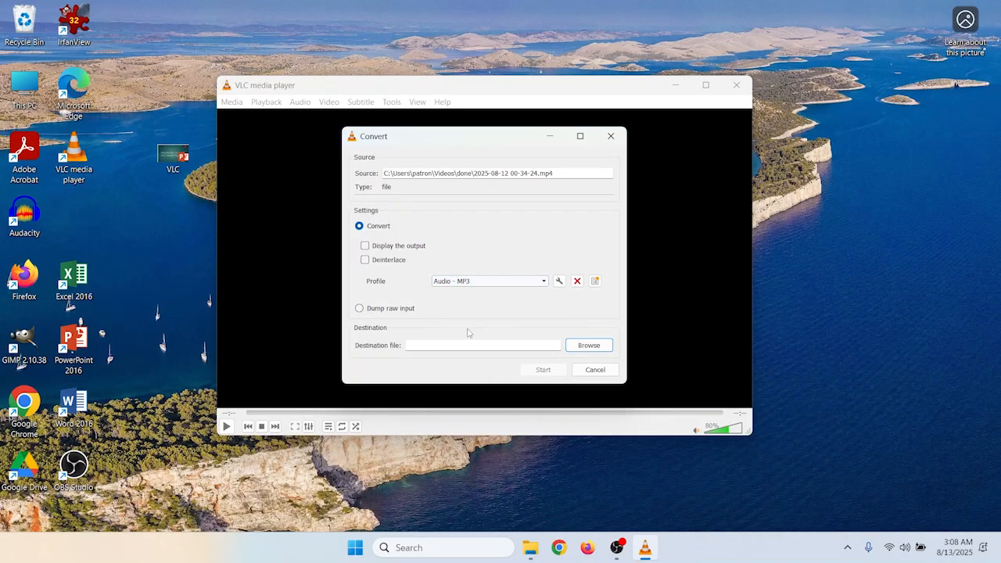
- Set the destination file to audio.mp3 in the Videos folder and start the conversion
left_click(588, 345)
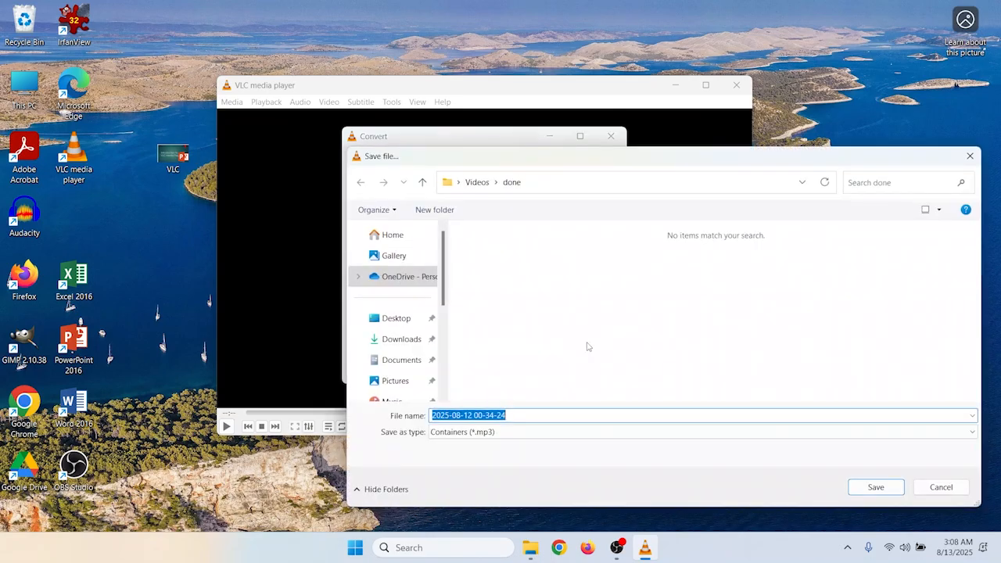
scroll(407, 344, "down", 2)
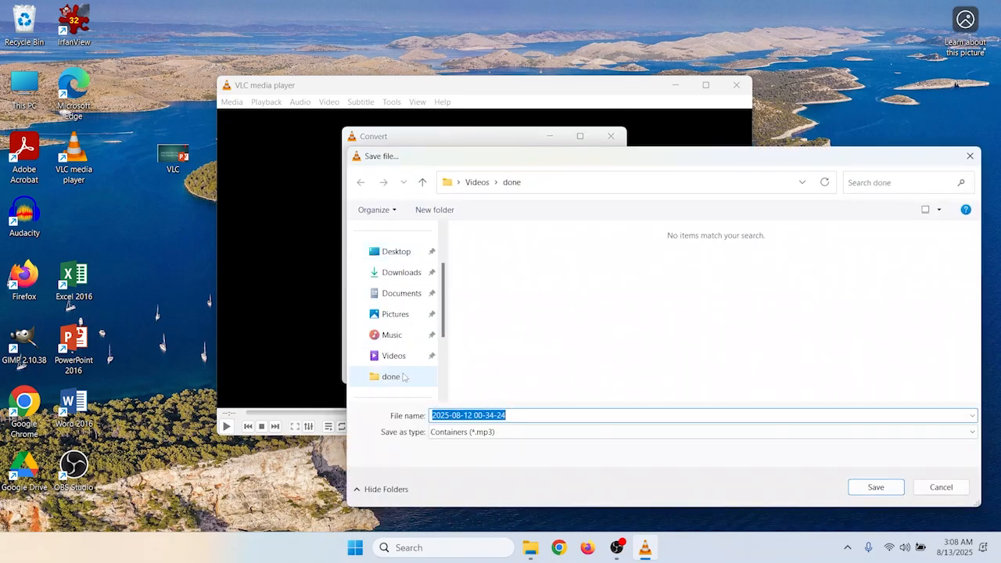
left_click(395, 358)
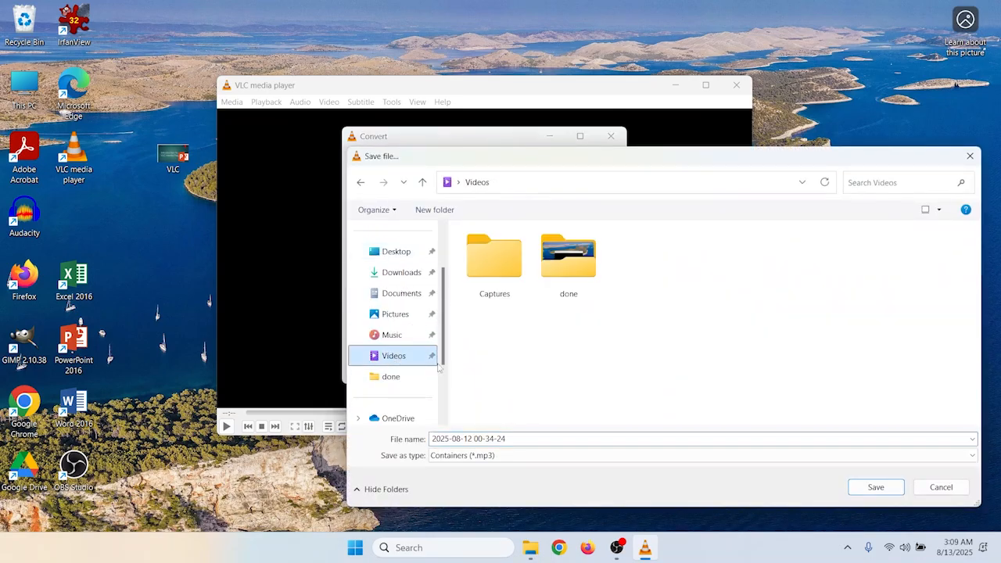
left_click(518, 440)
type("a")
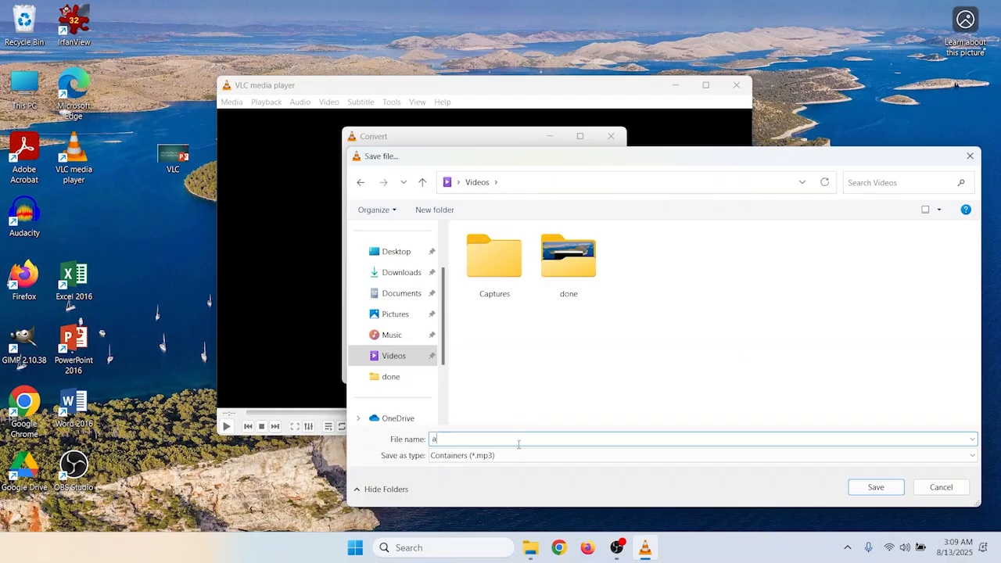
type("udio")
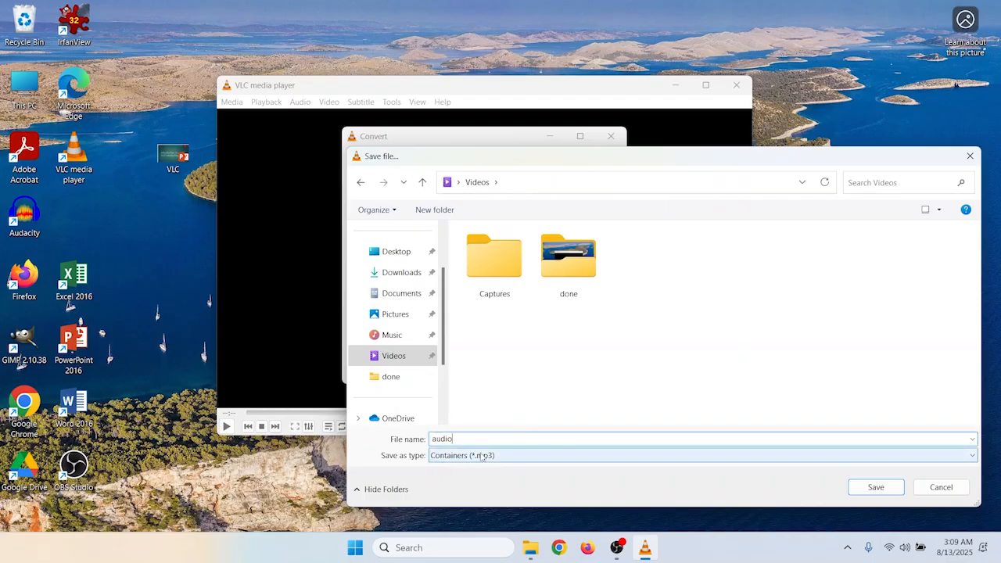
left_click(875, 487)
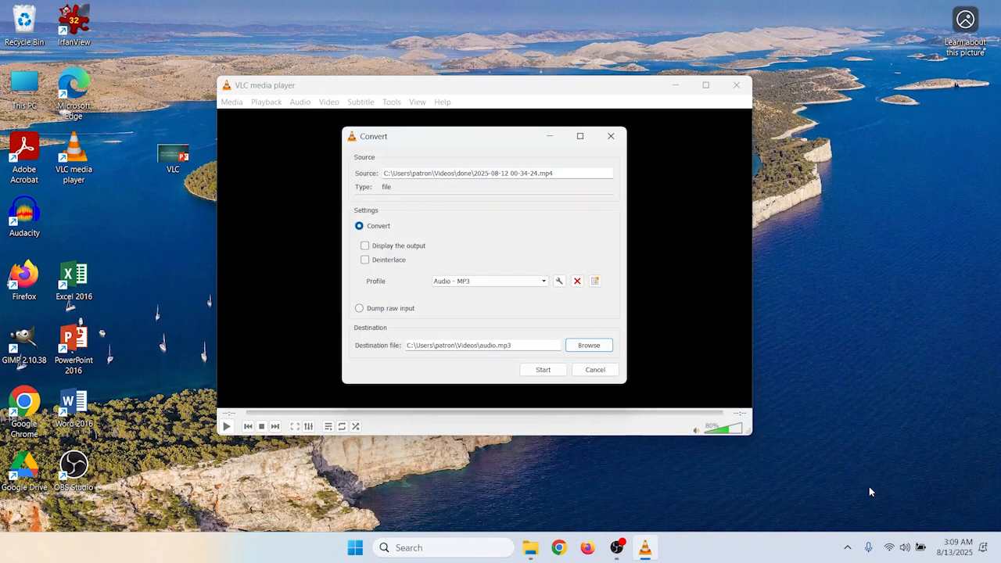
left_click(545, 369)
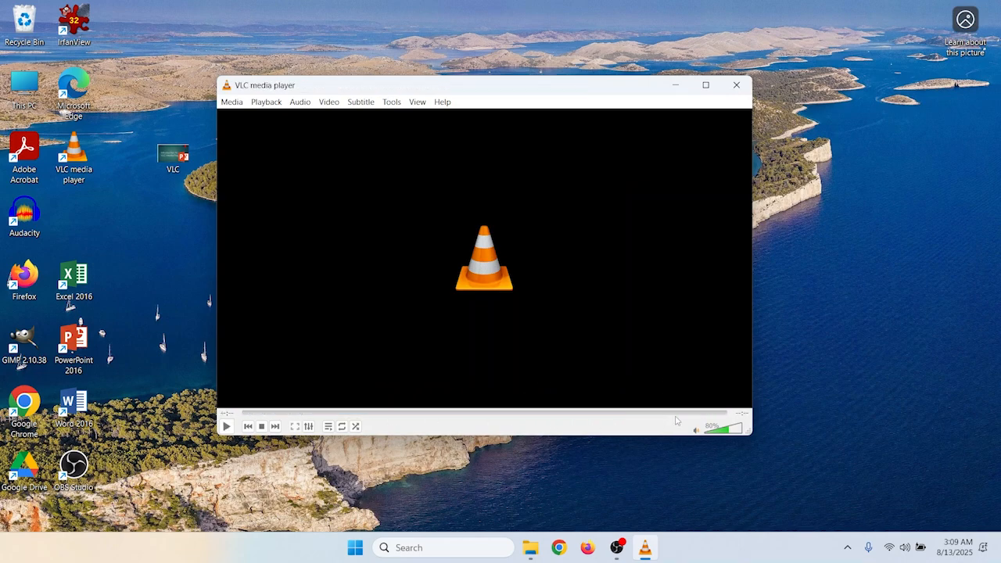
- Close the player, open the converted audio file from File Explorer with VLC media player, and pause its playback
left_click(734, 85)
left_click(536, 548)
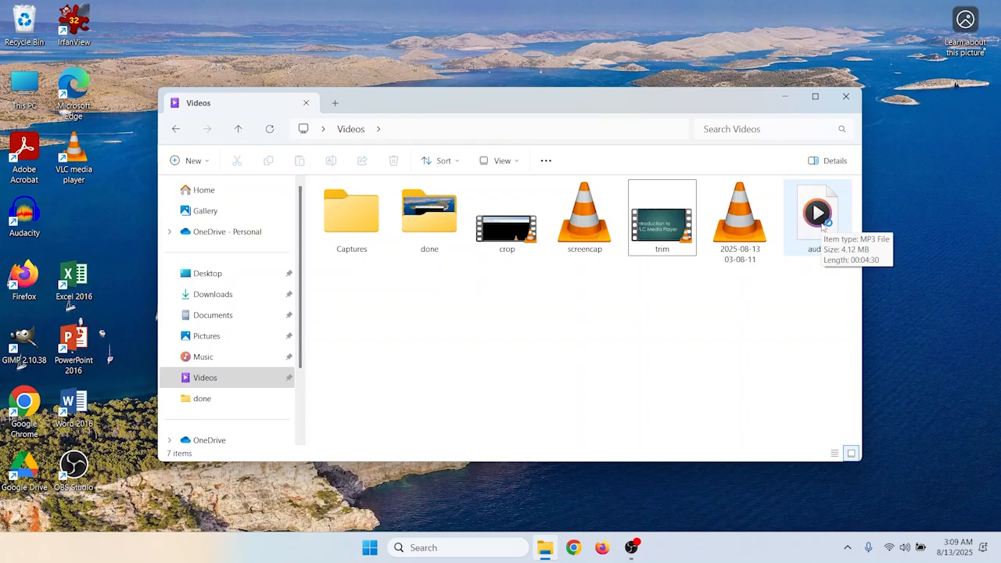
right_click(806, 219)
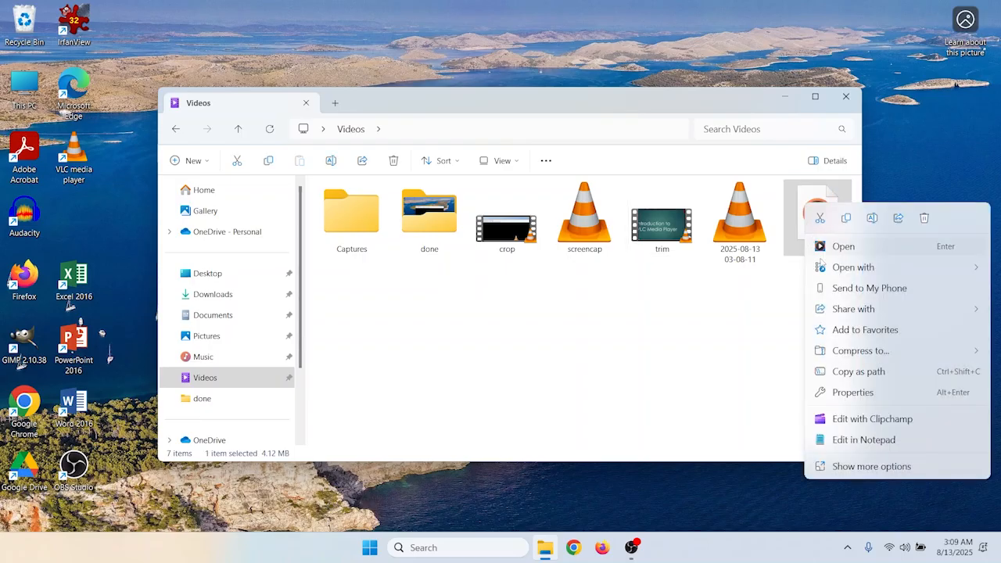
mouse_move(824, 270)
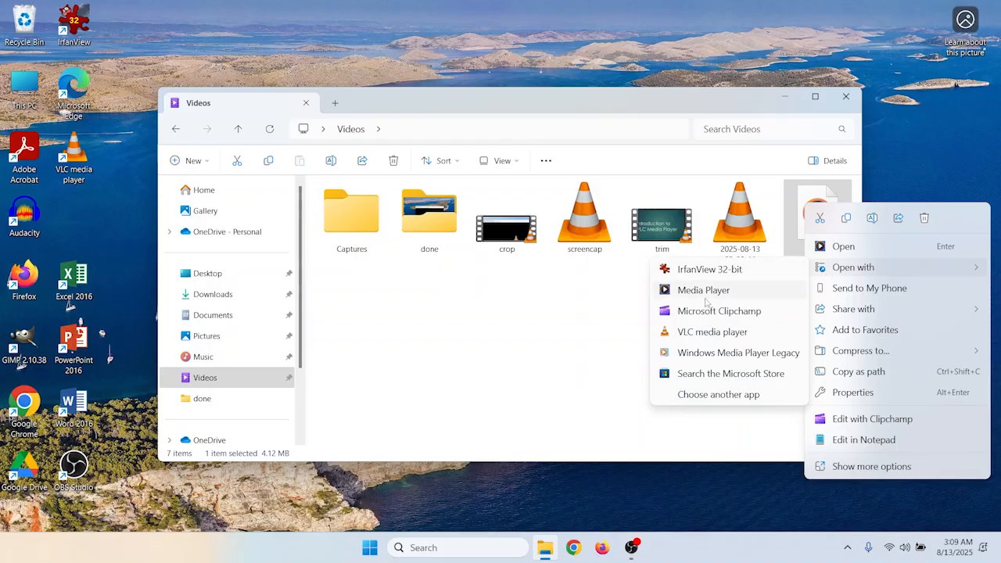
left_click(692, 334)
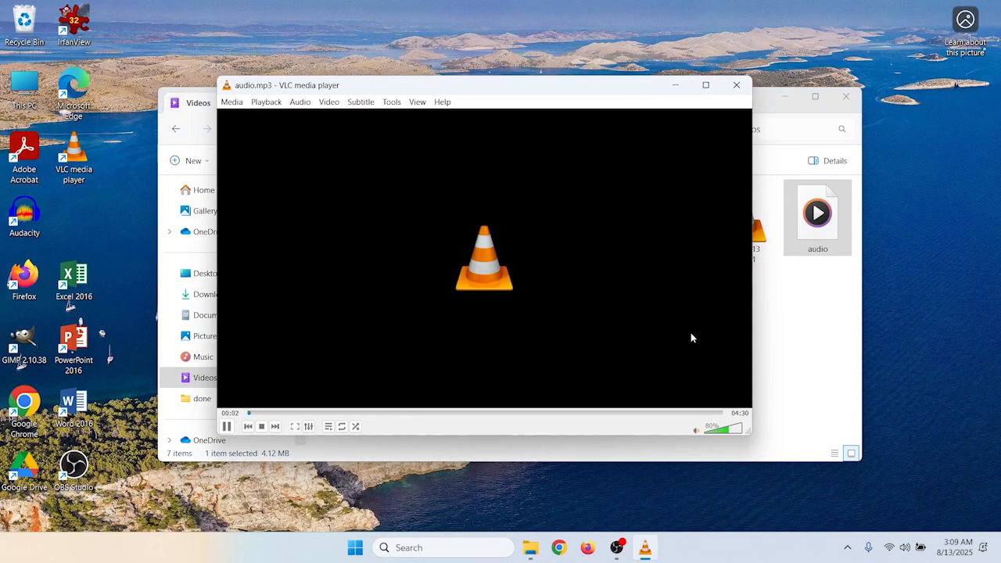
left_click(225, 427)
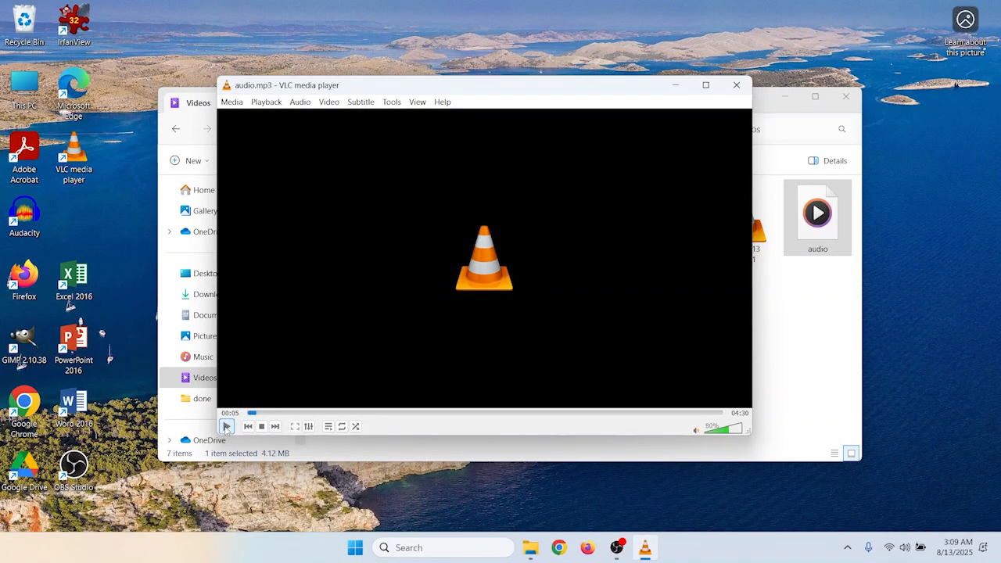